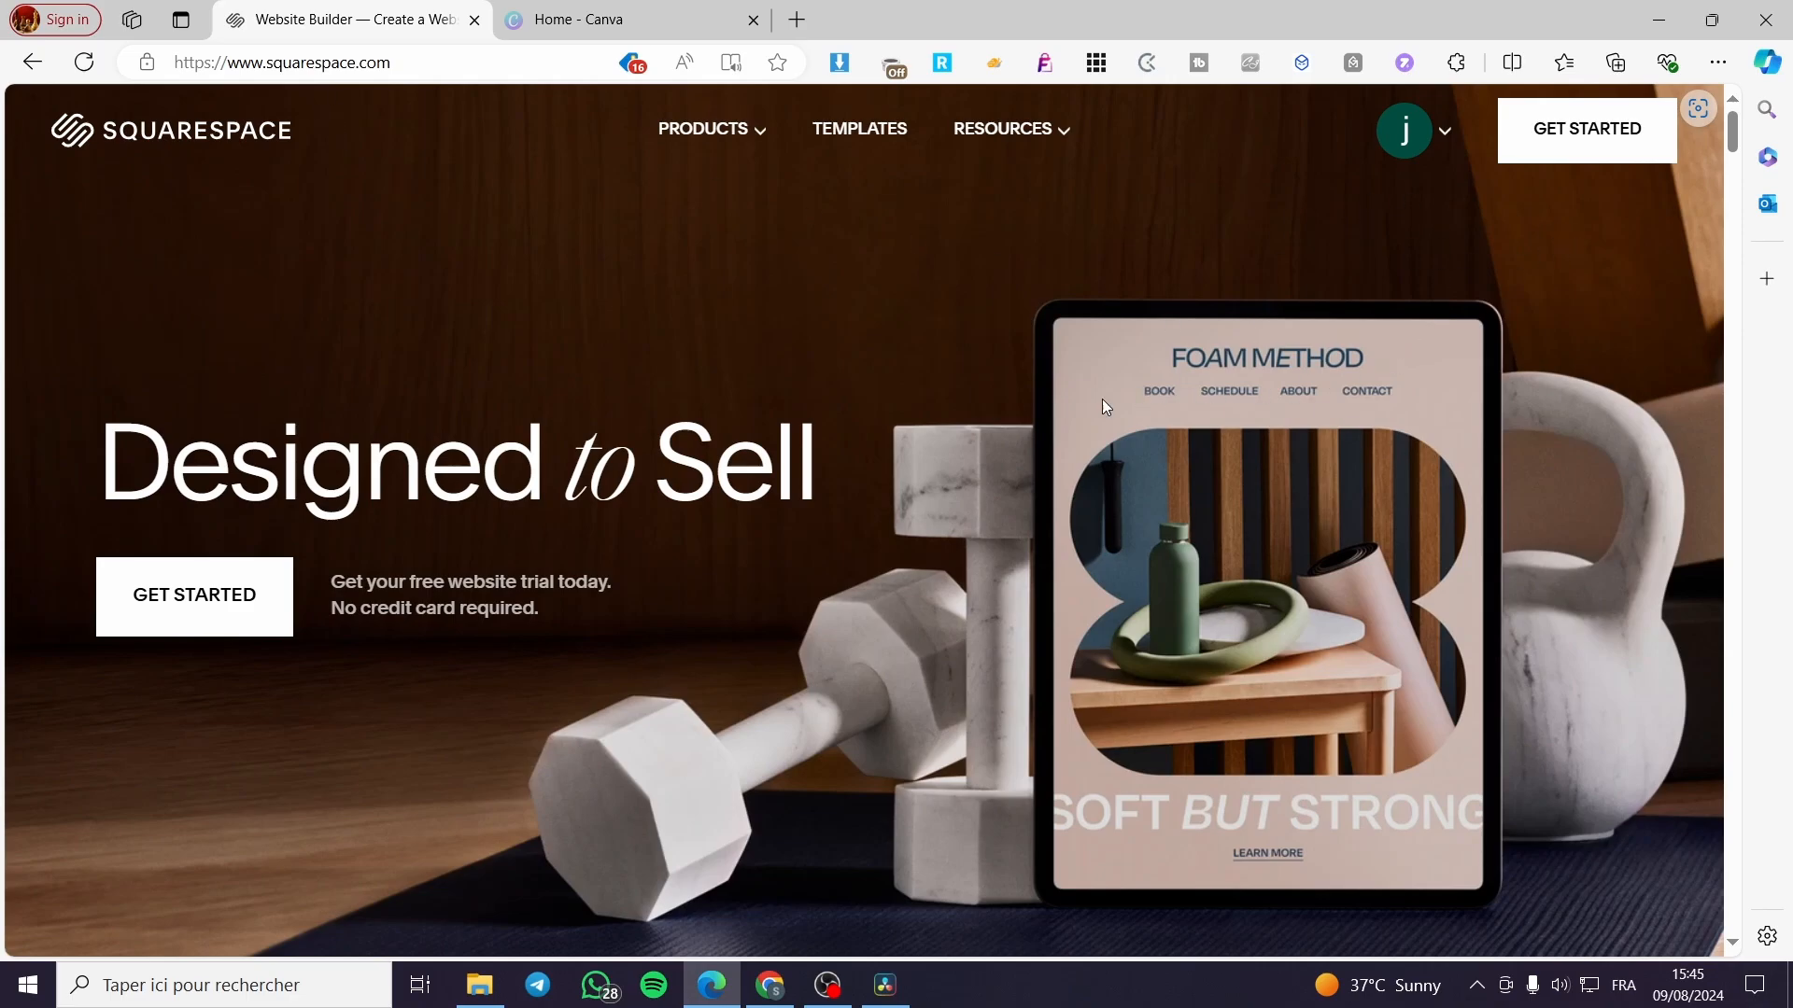
# - Open the Account Dashboard, look through the listed sites, and open the Jacks website for management
pyautogui.click(1442, 134)
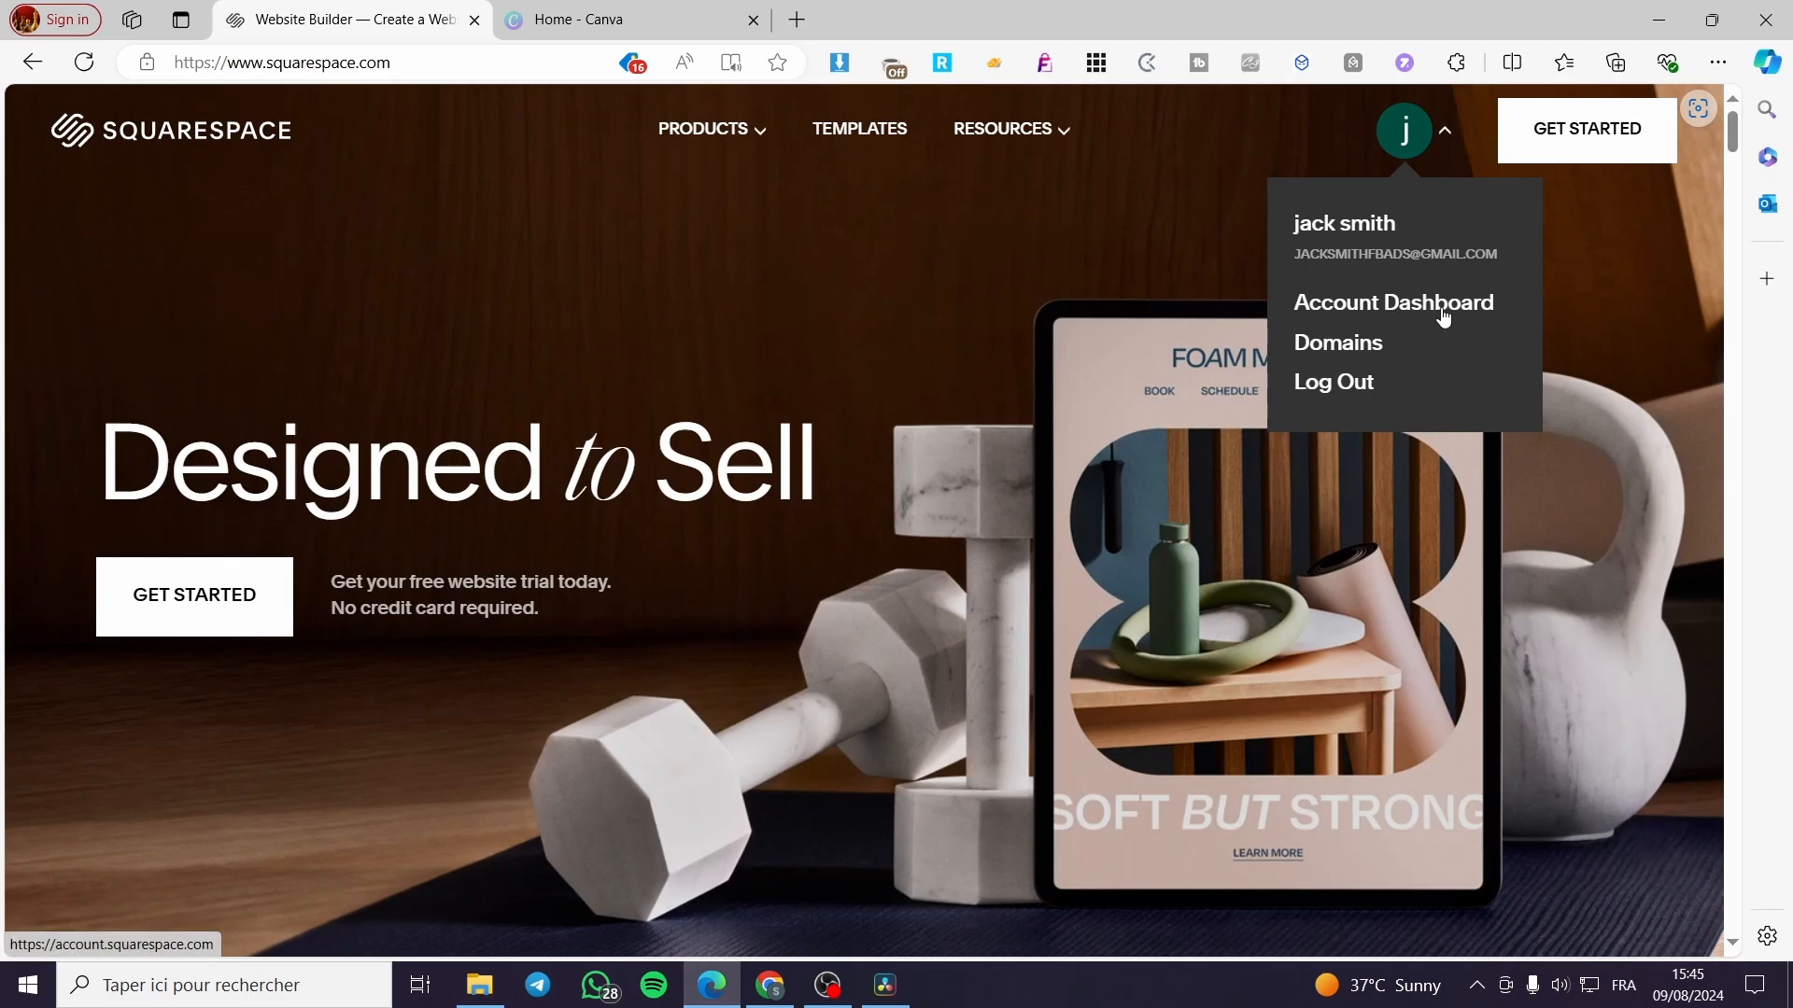
pyautogui.click(1392, 317)
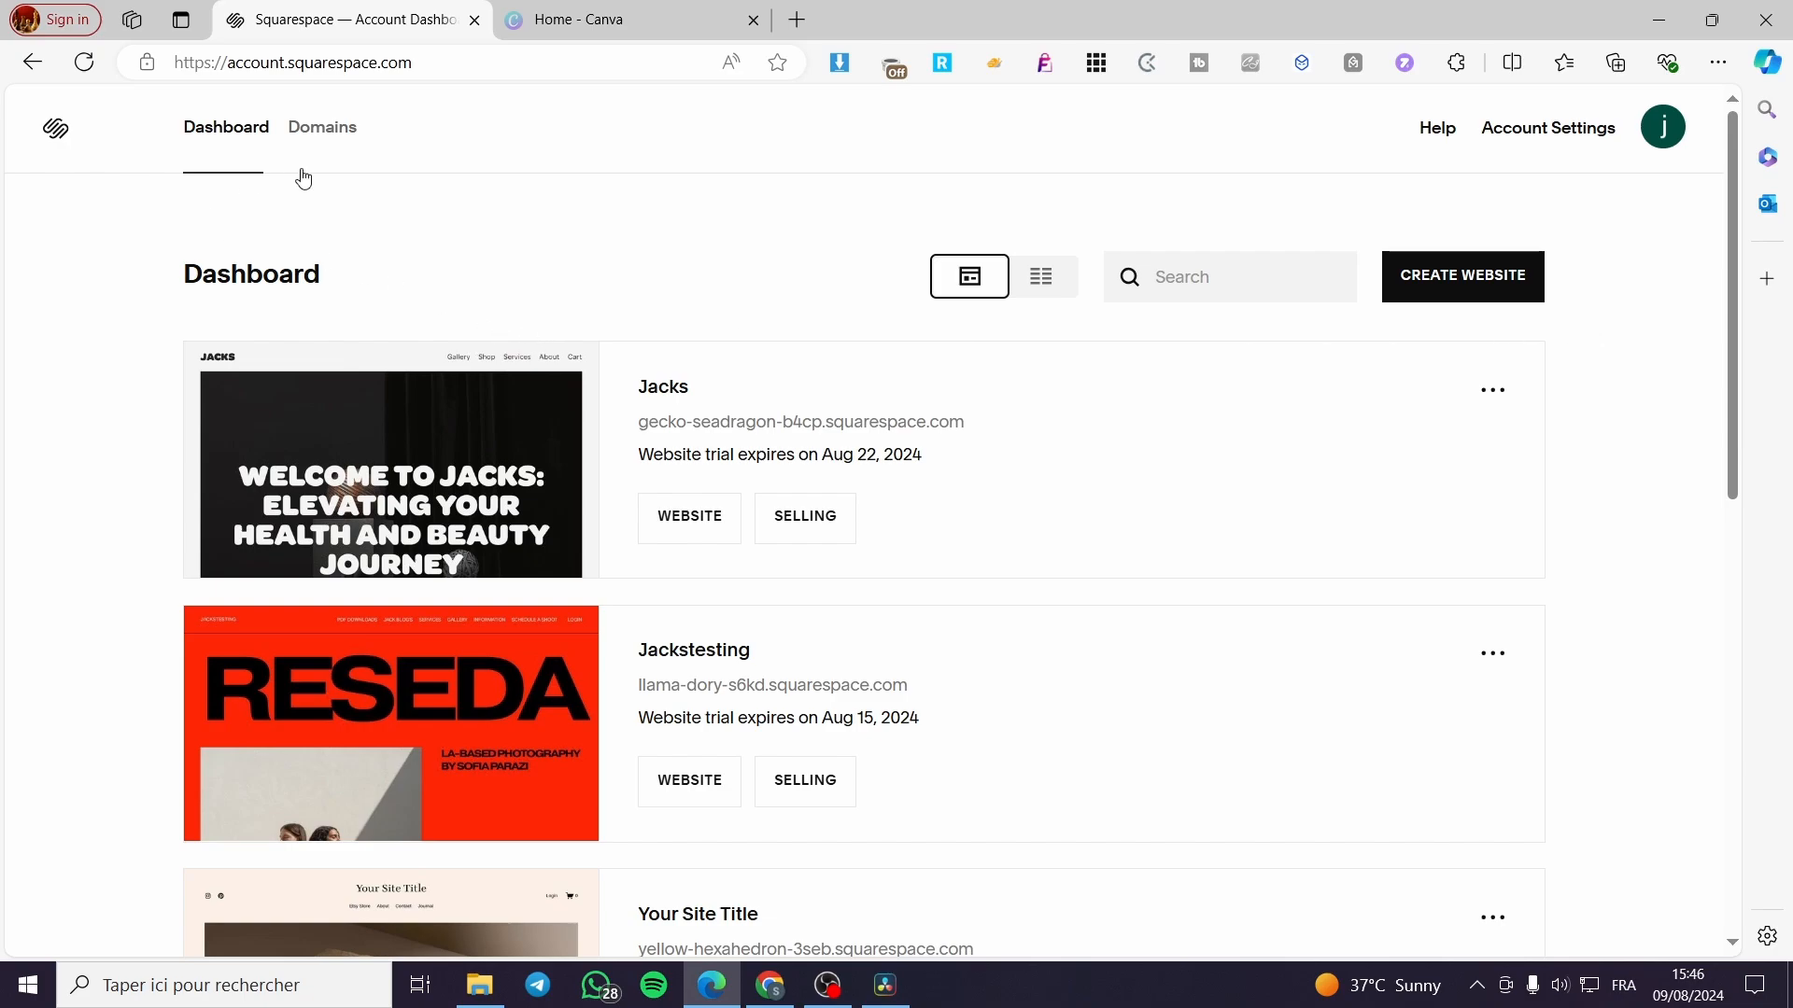
pyautogui.scroll(-10, 1259, 490)
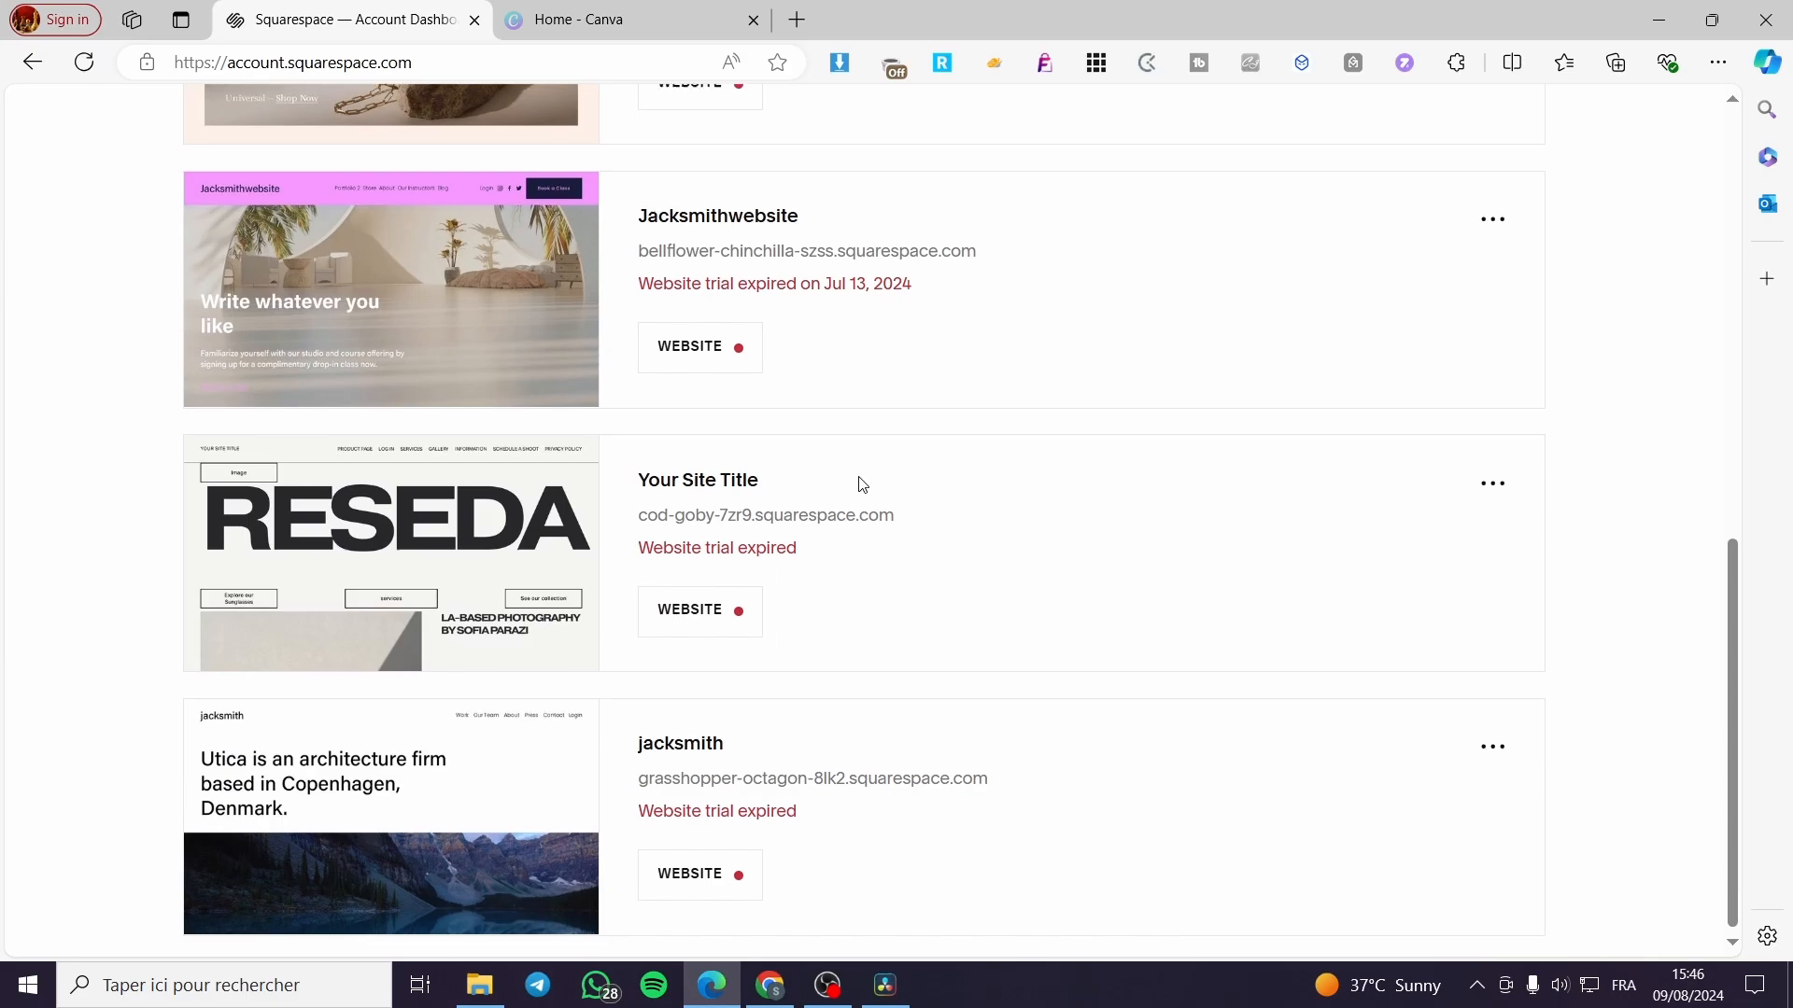
pyautogui.scroll(10, 859, 523)
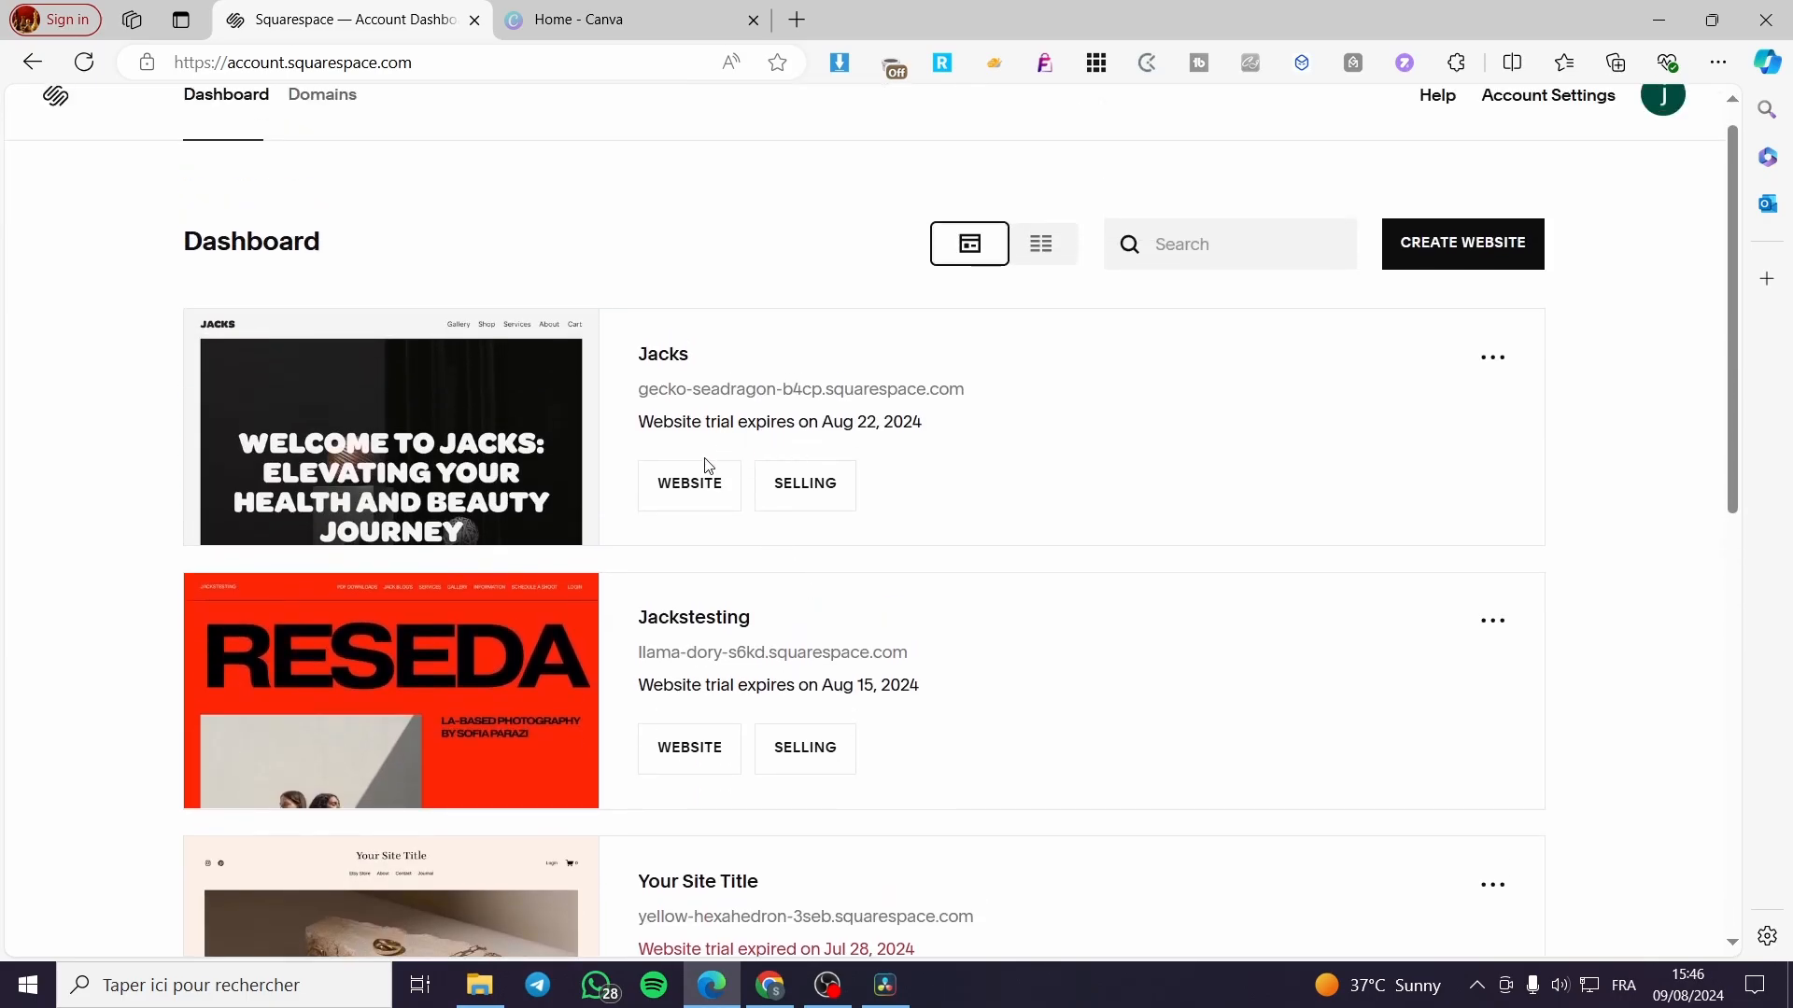
pyautogui.scroll(-4, 760, 472)
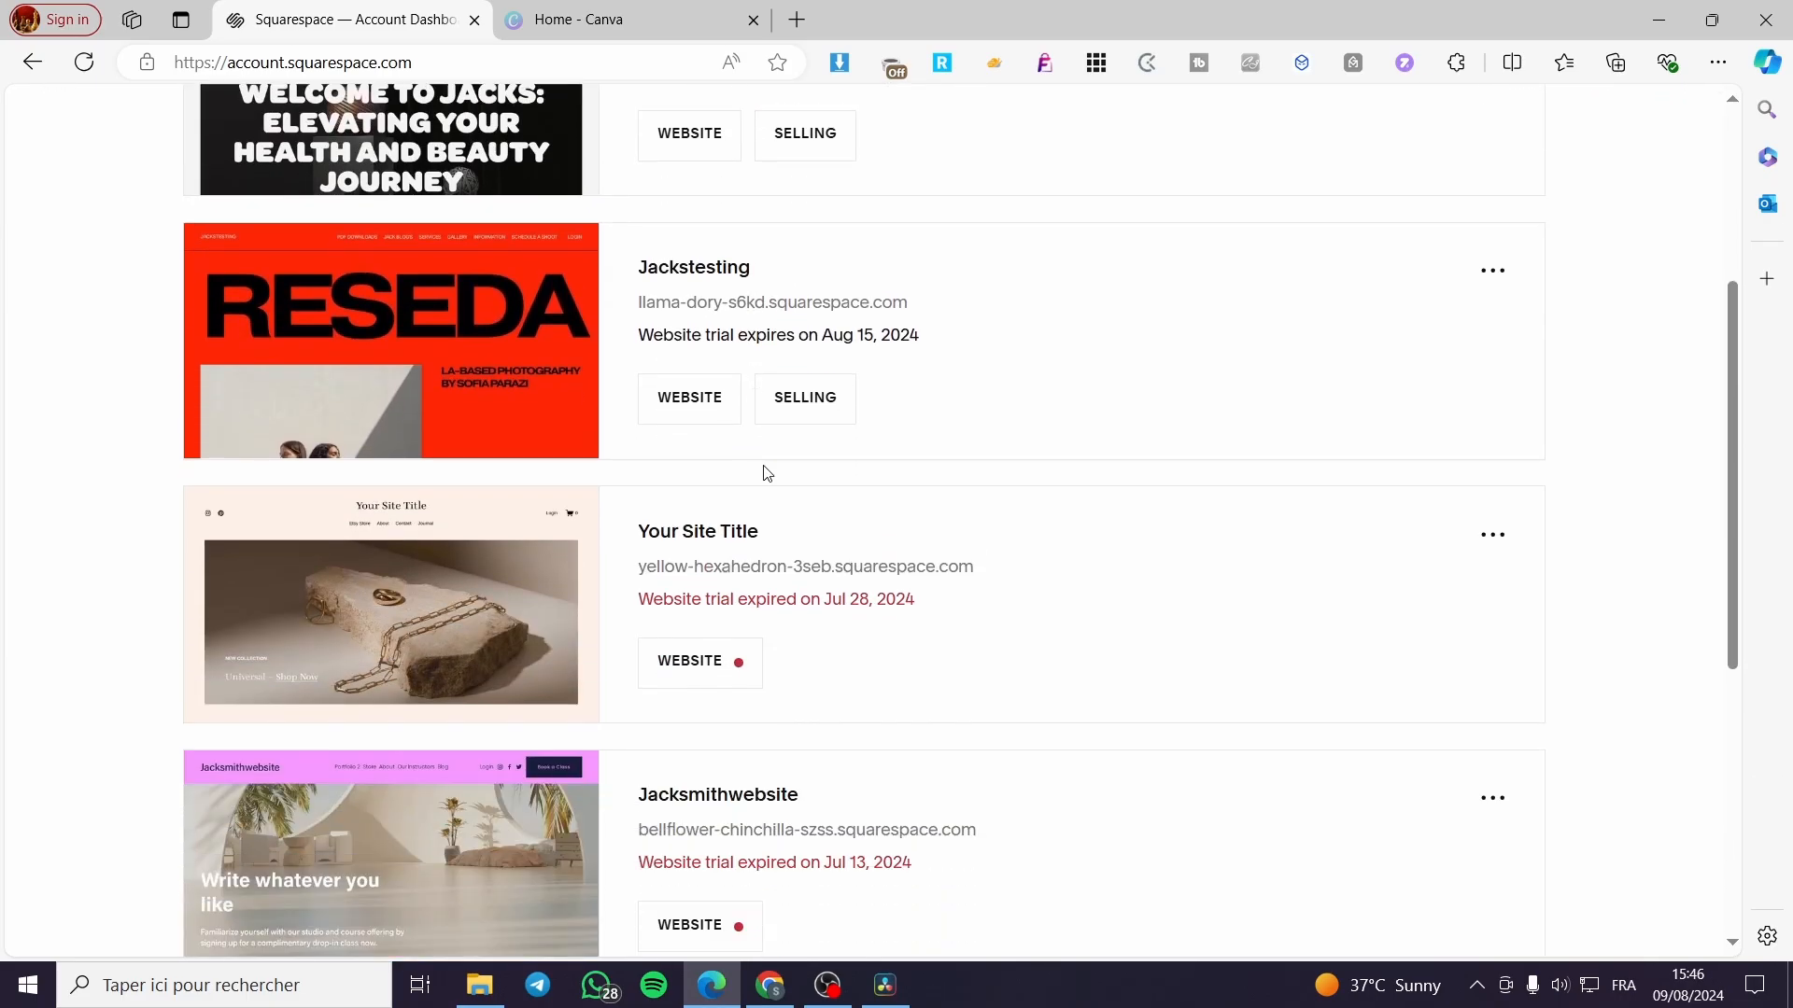
pyautogui.scroll(4, 828, 620)
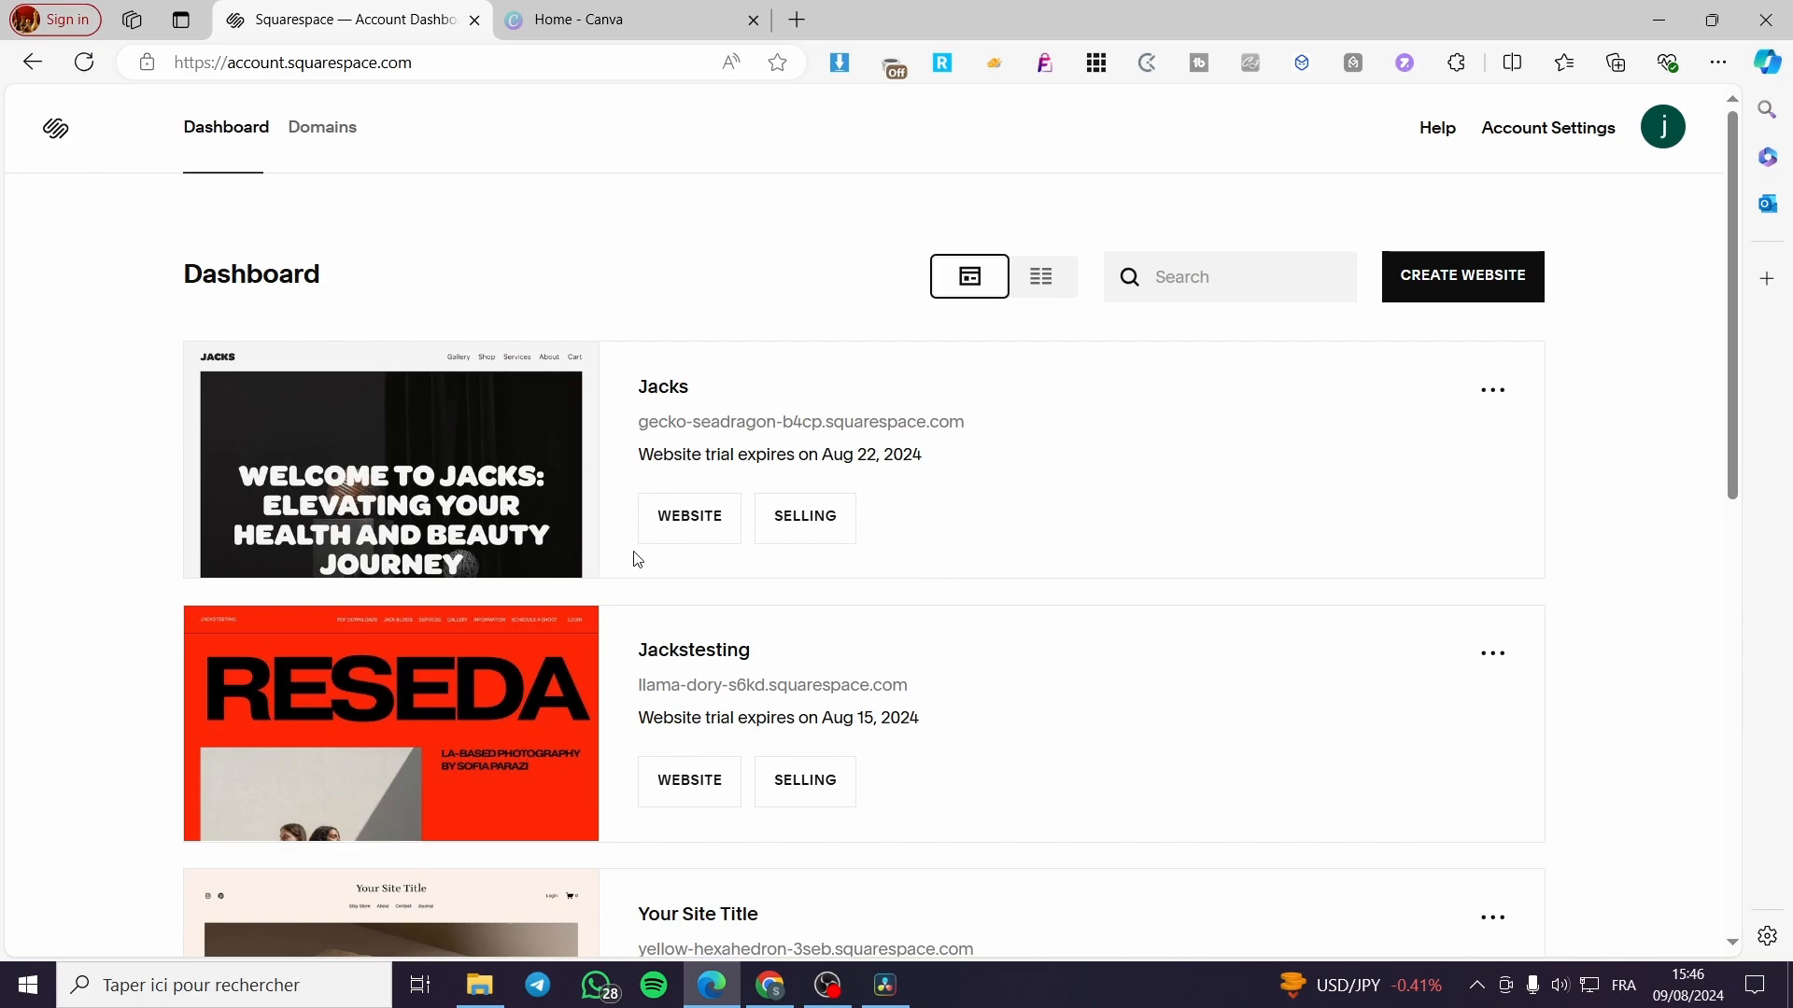
pyautogui.click(684, 534)
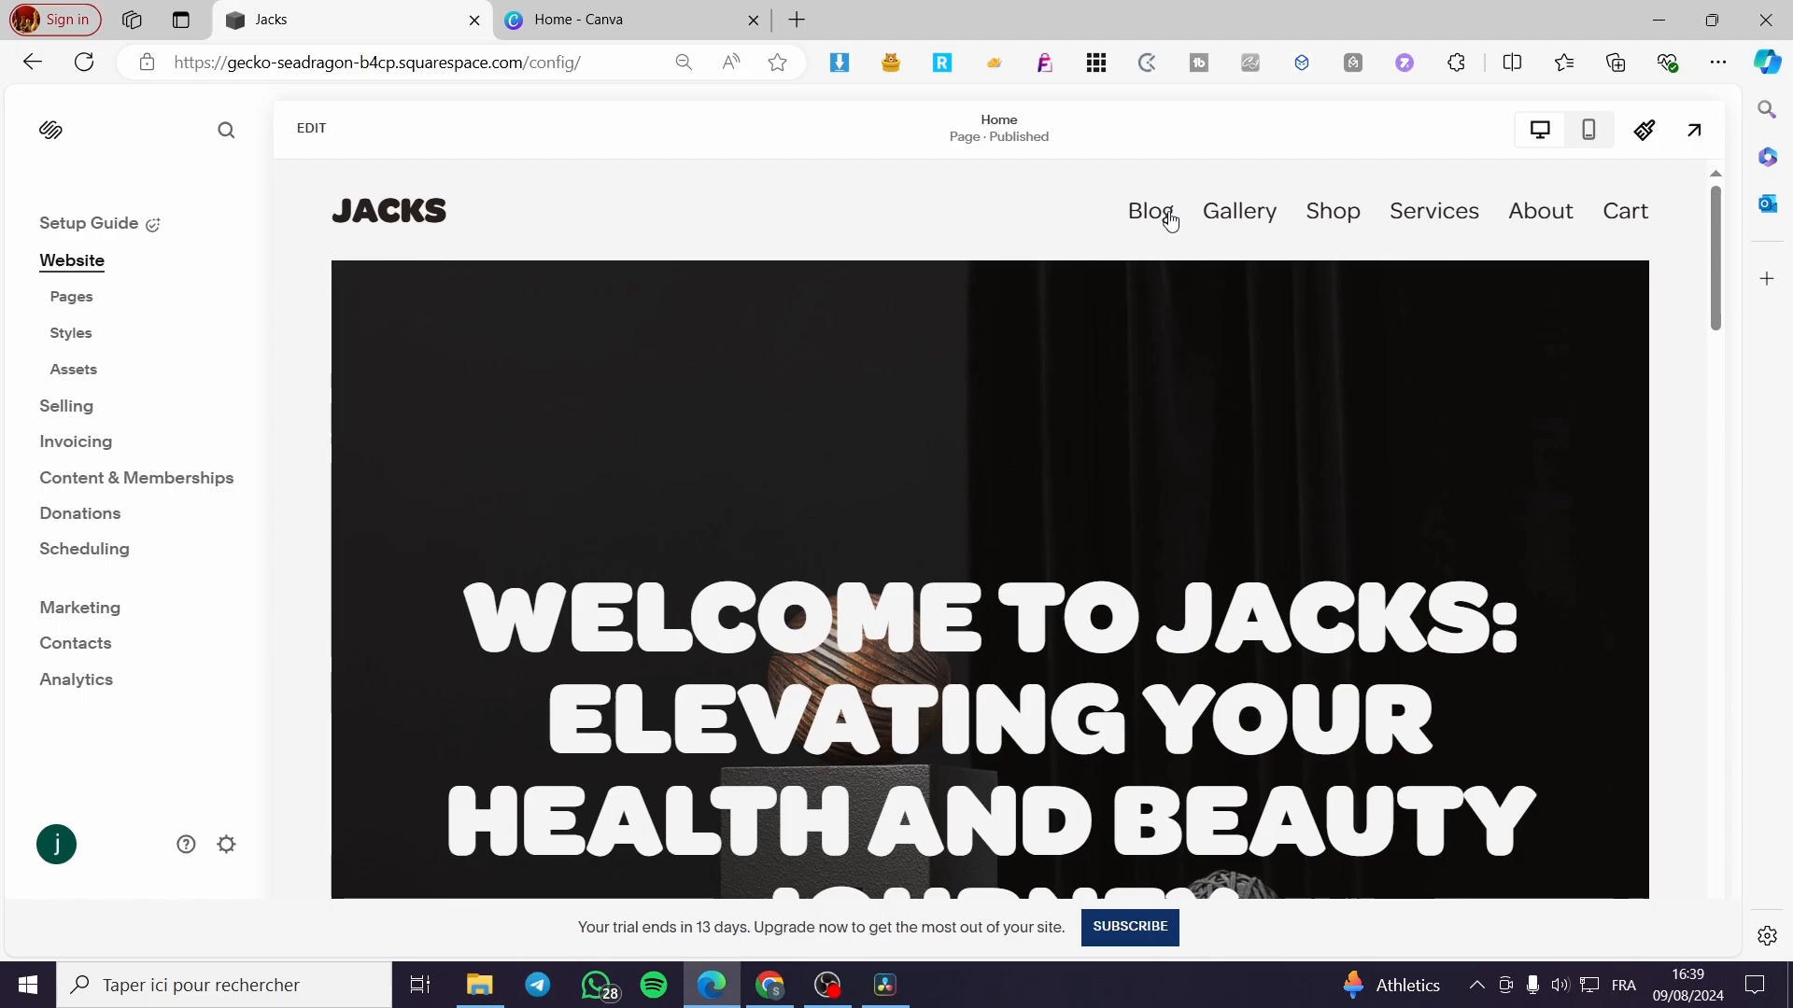
# - Look over the Jacks home page and open the Products area of the Selling section
pyautogui.scroll(-15, 1161, 364)
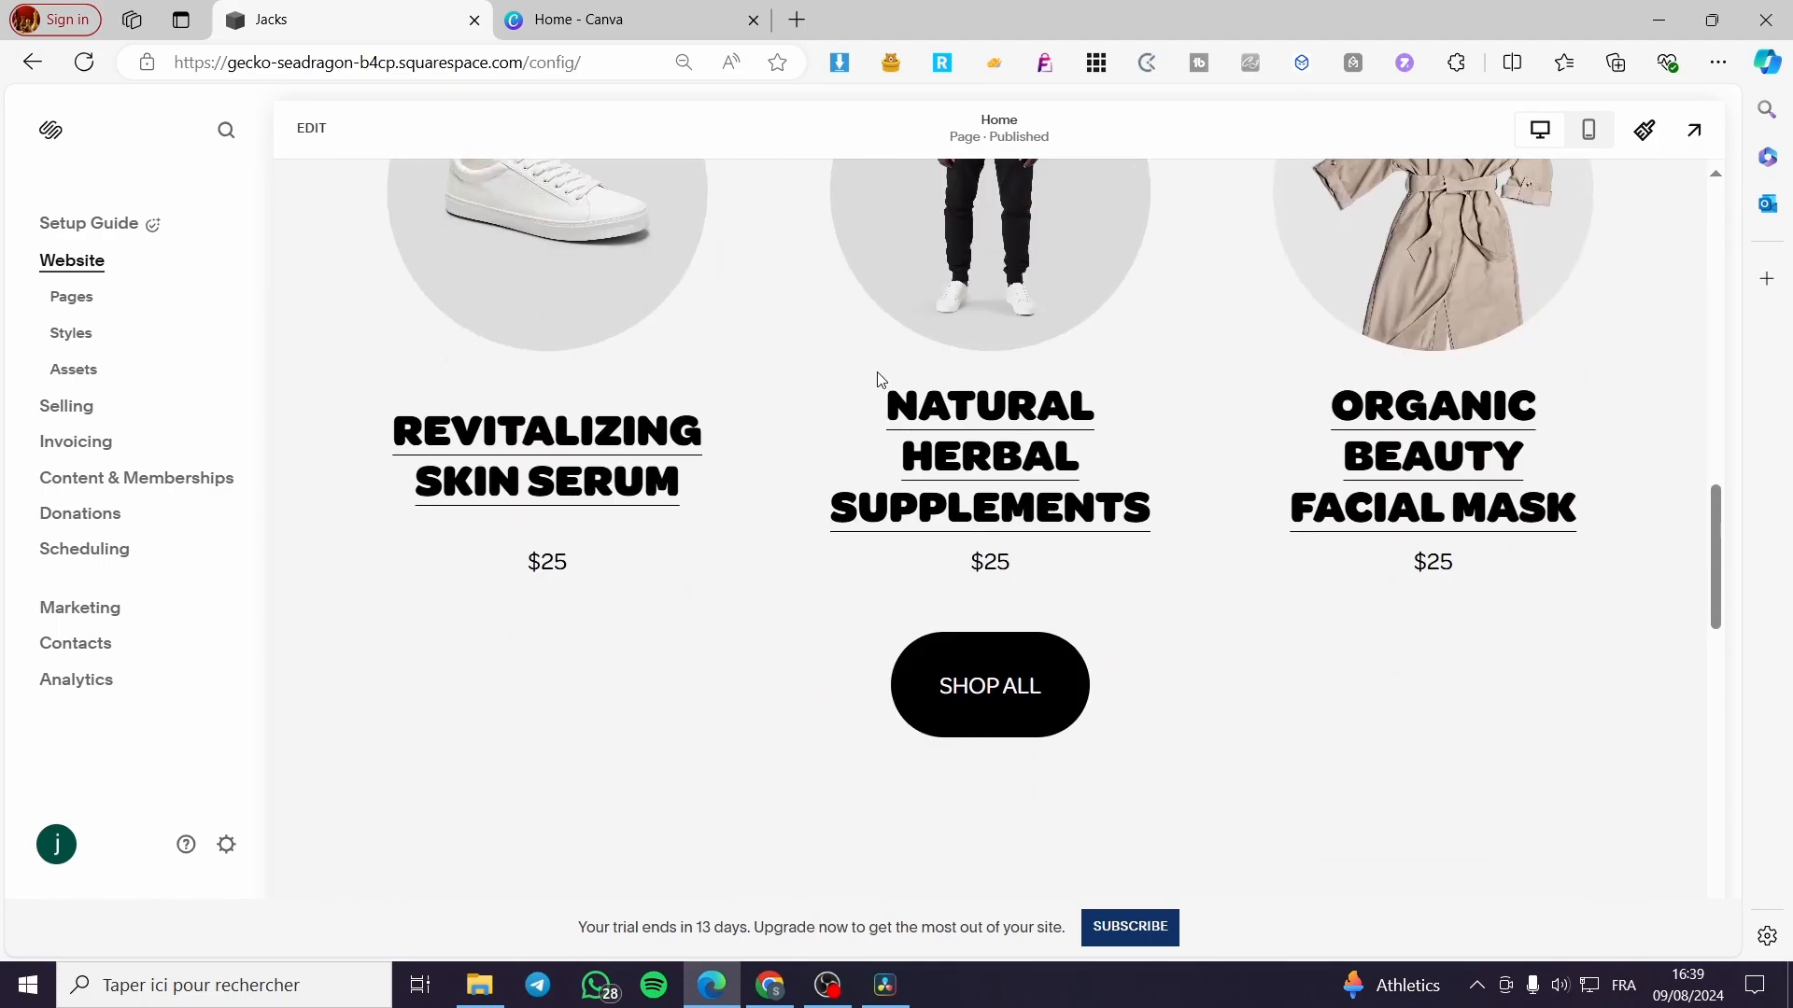
pyautogui.moveTo(1714, 560); pyautogui.dragTo(1685, 152)
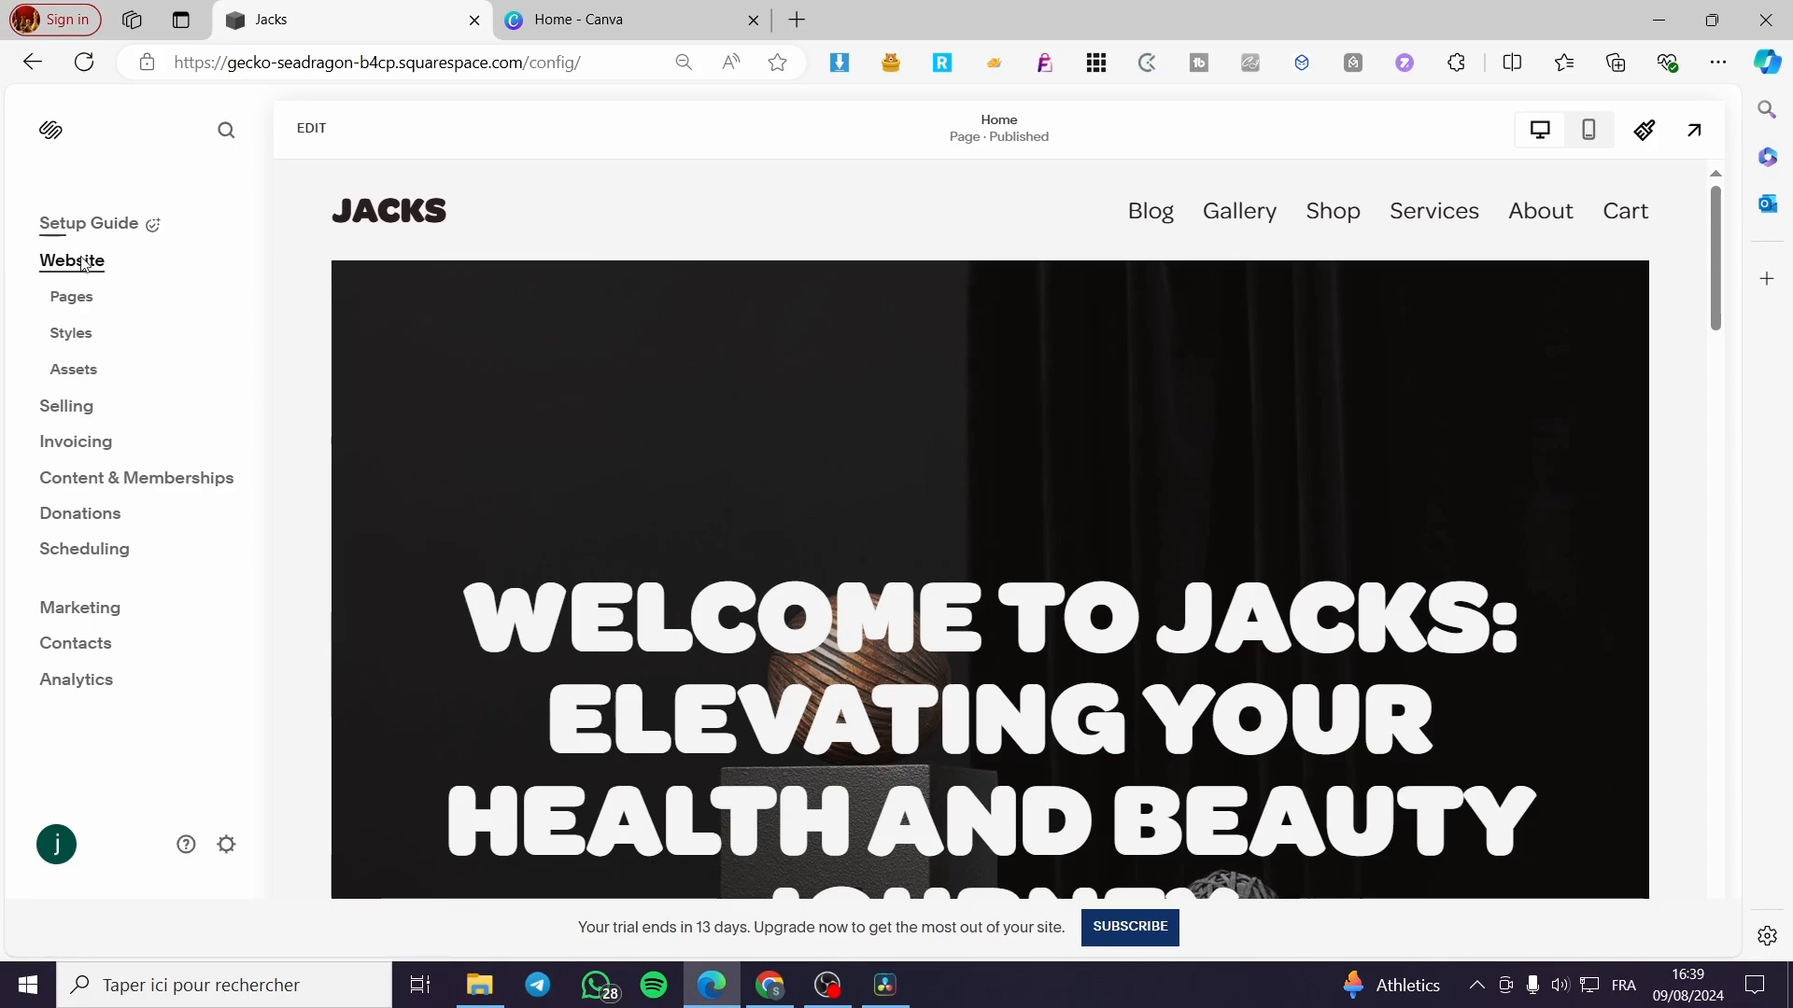
pyautogui.click(68, 411)
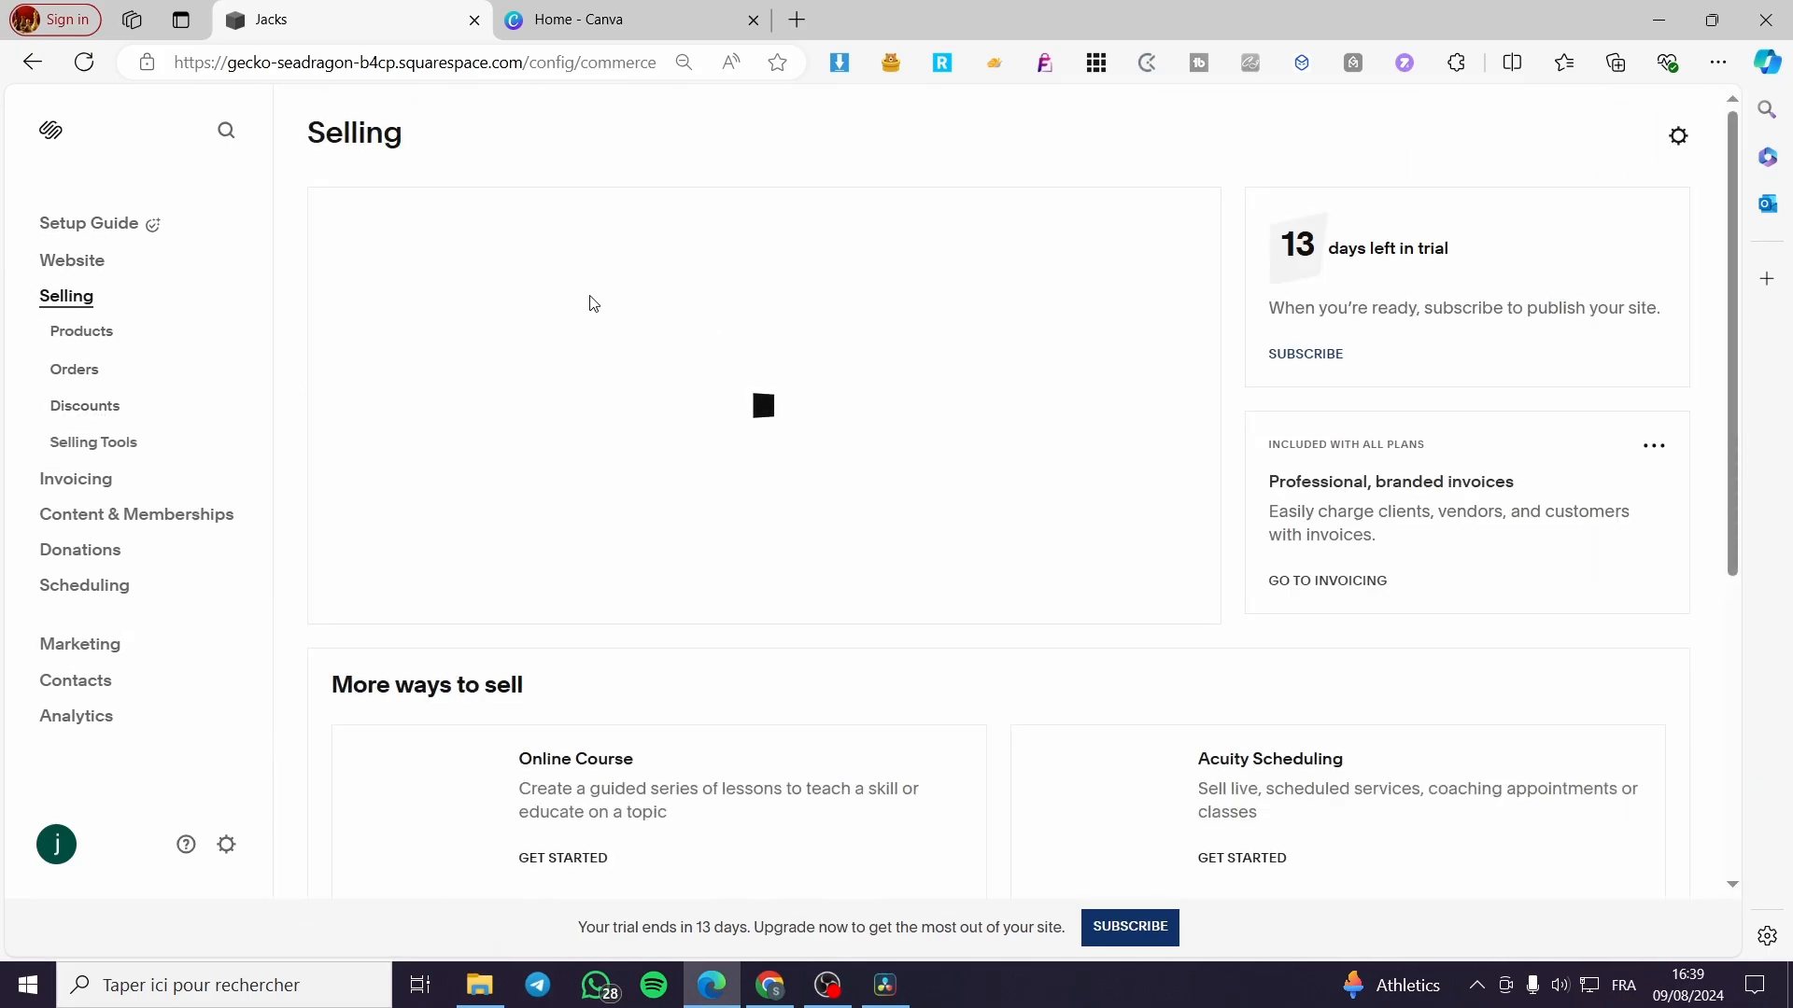
pyautogui.click(110, 339)
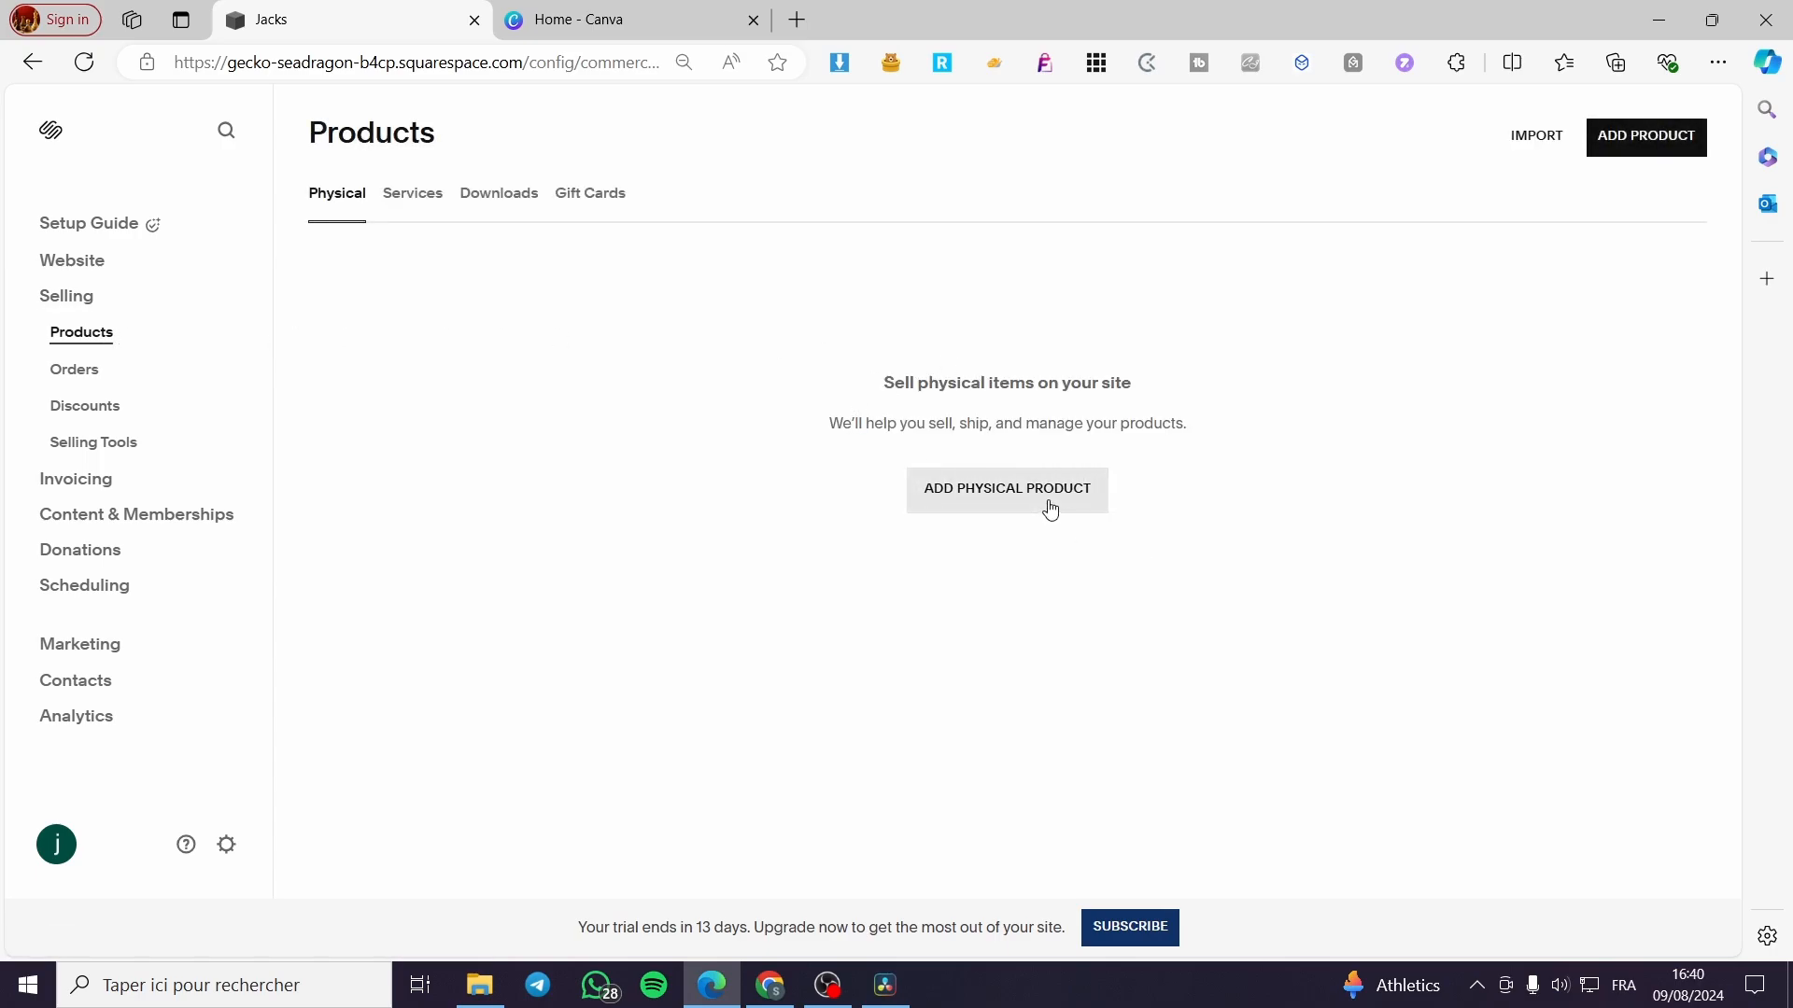
# - Look at the Downloads and Services product types, and return to the Physical products
pyautogui.click(489, 202)
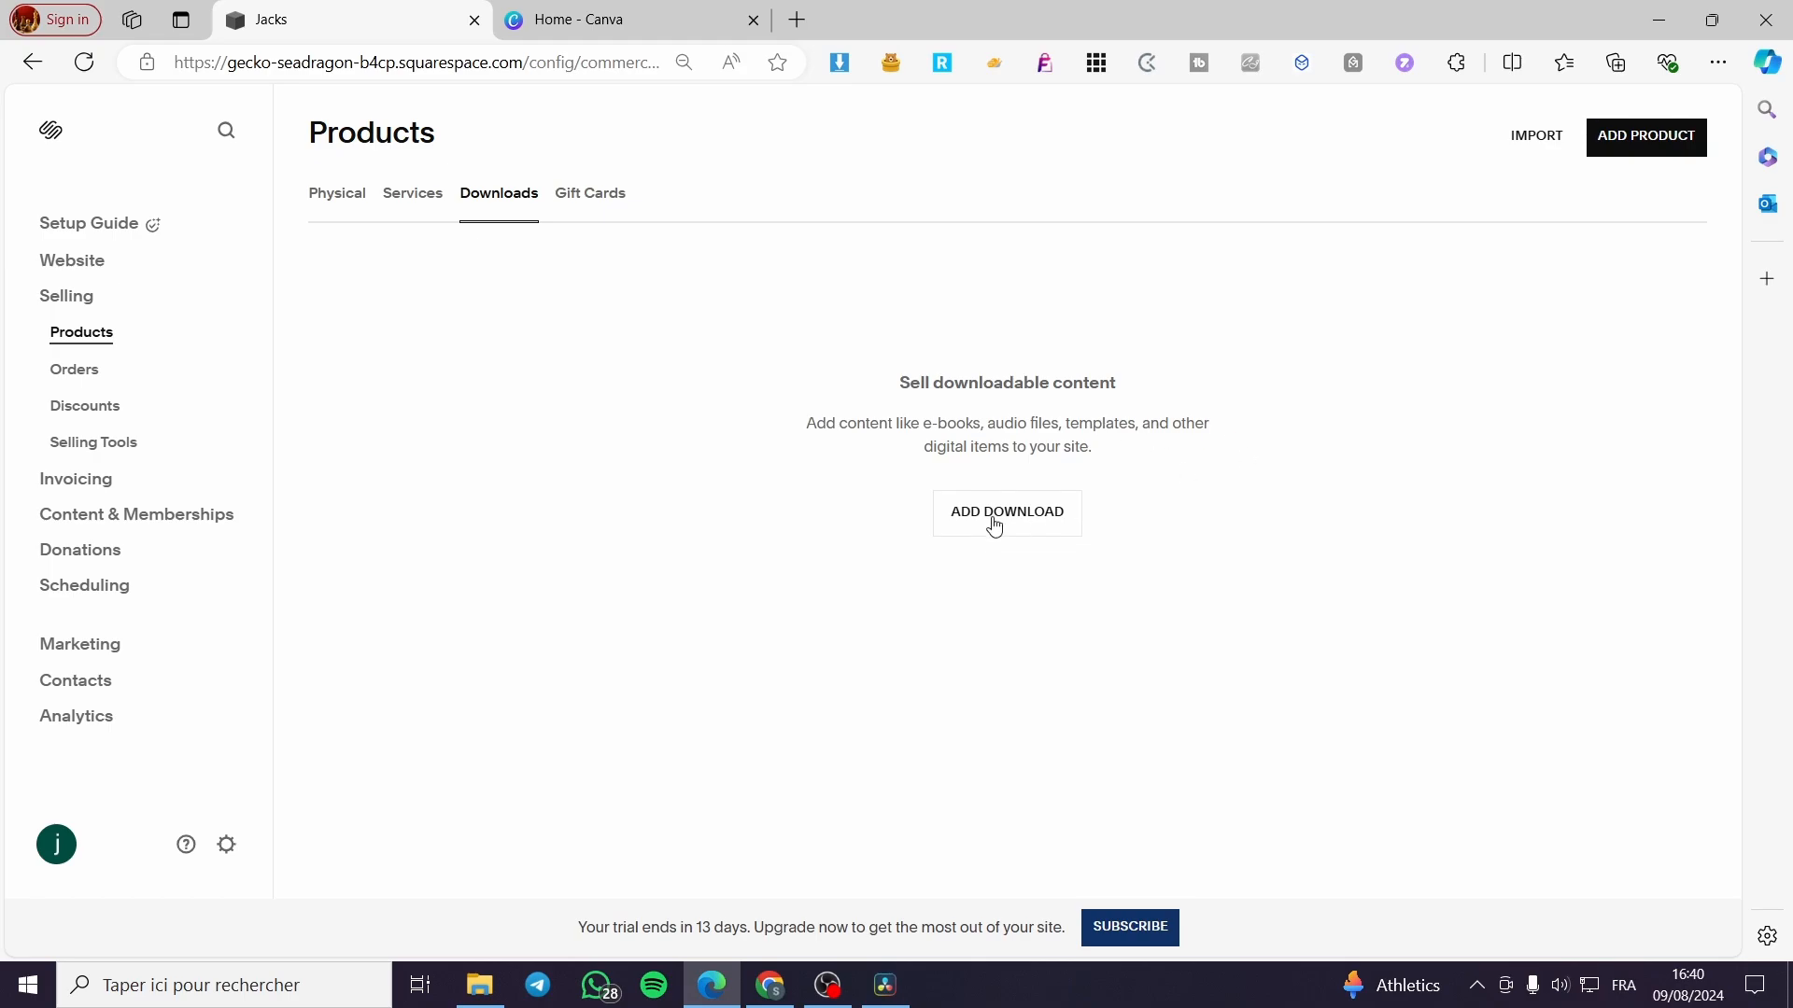
pyautogui.click(414, 198)
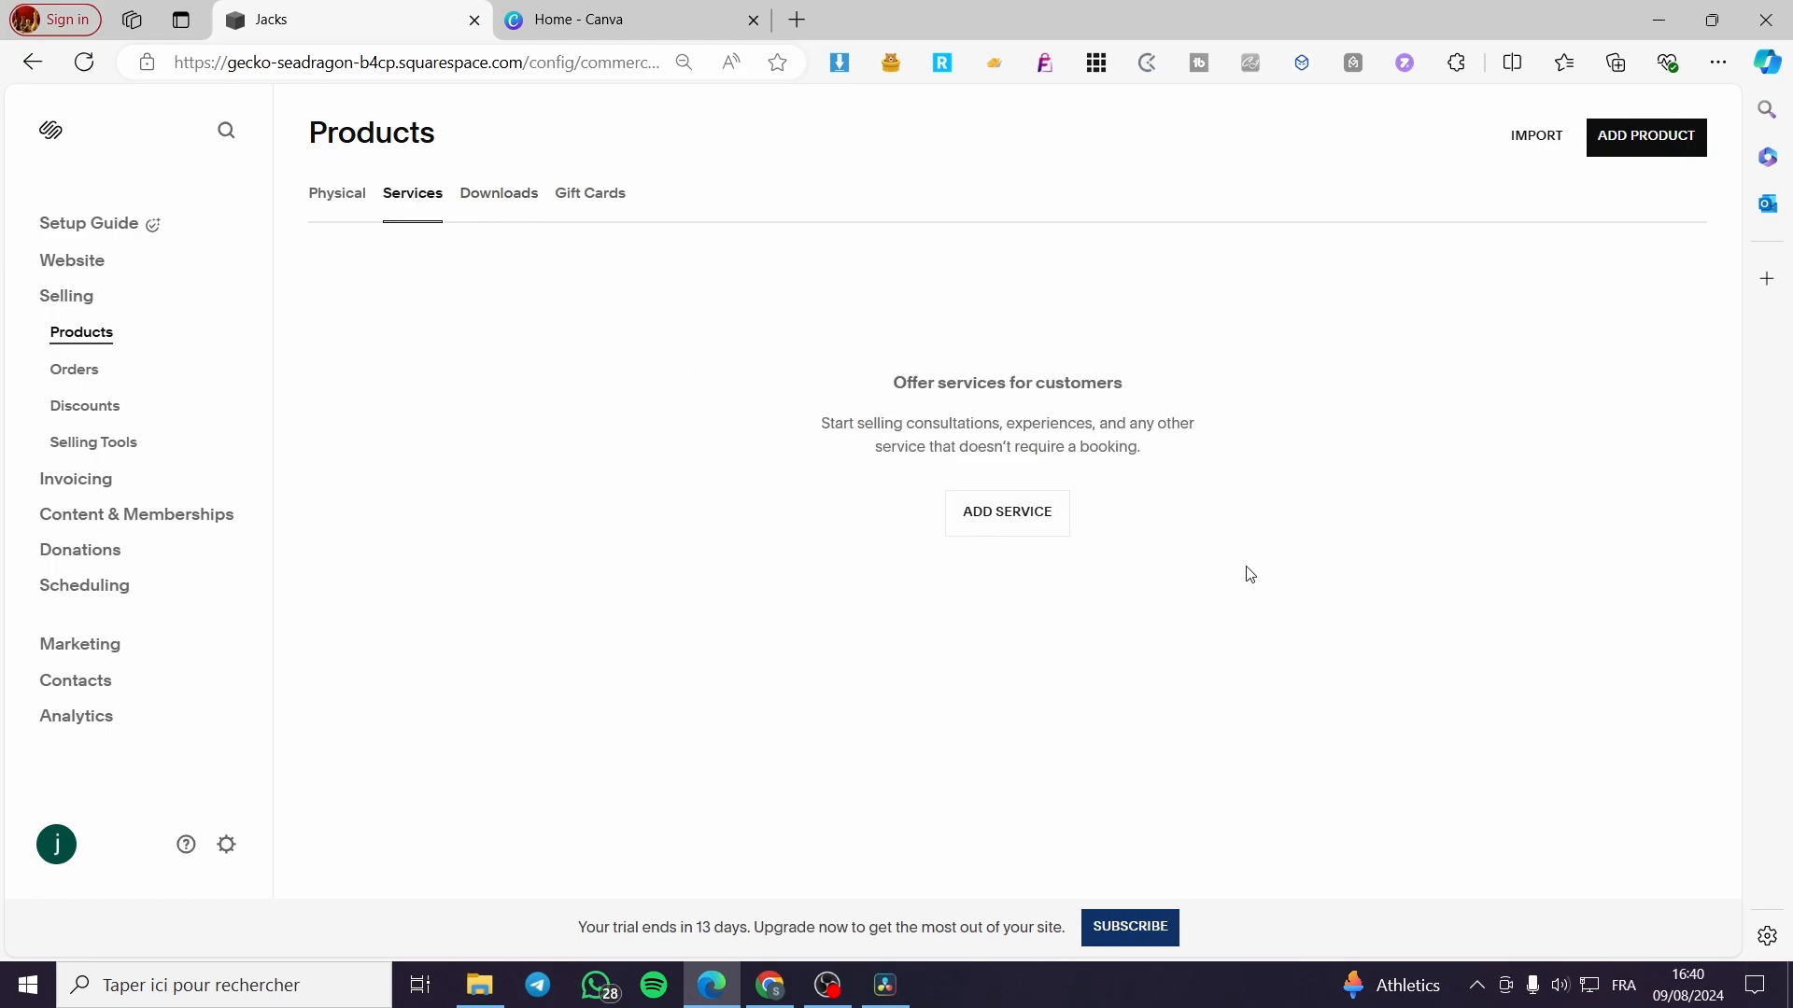
pyautogui.click(332, 200)
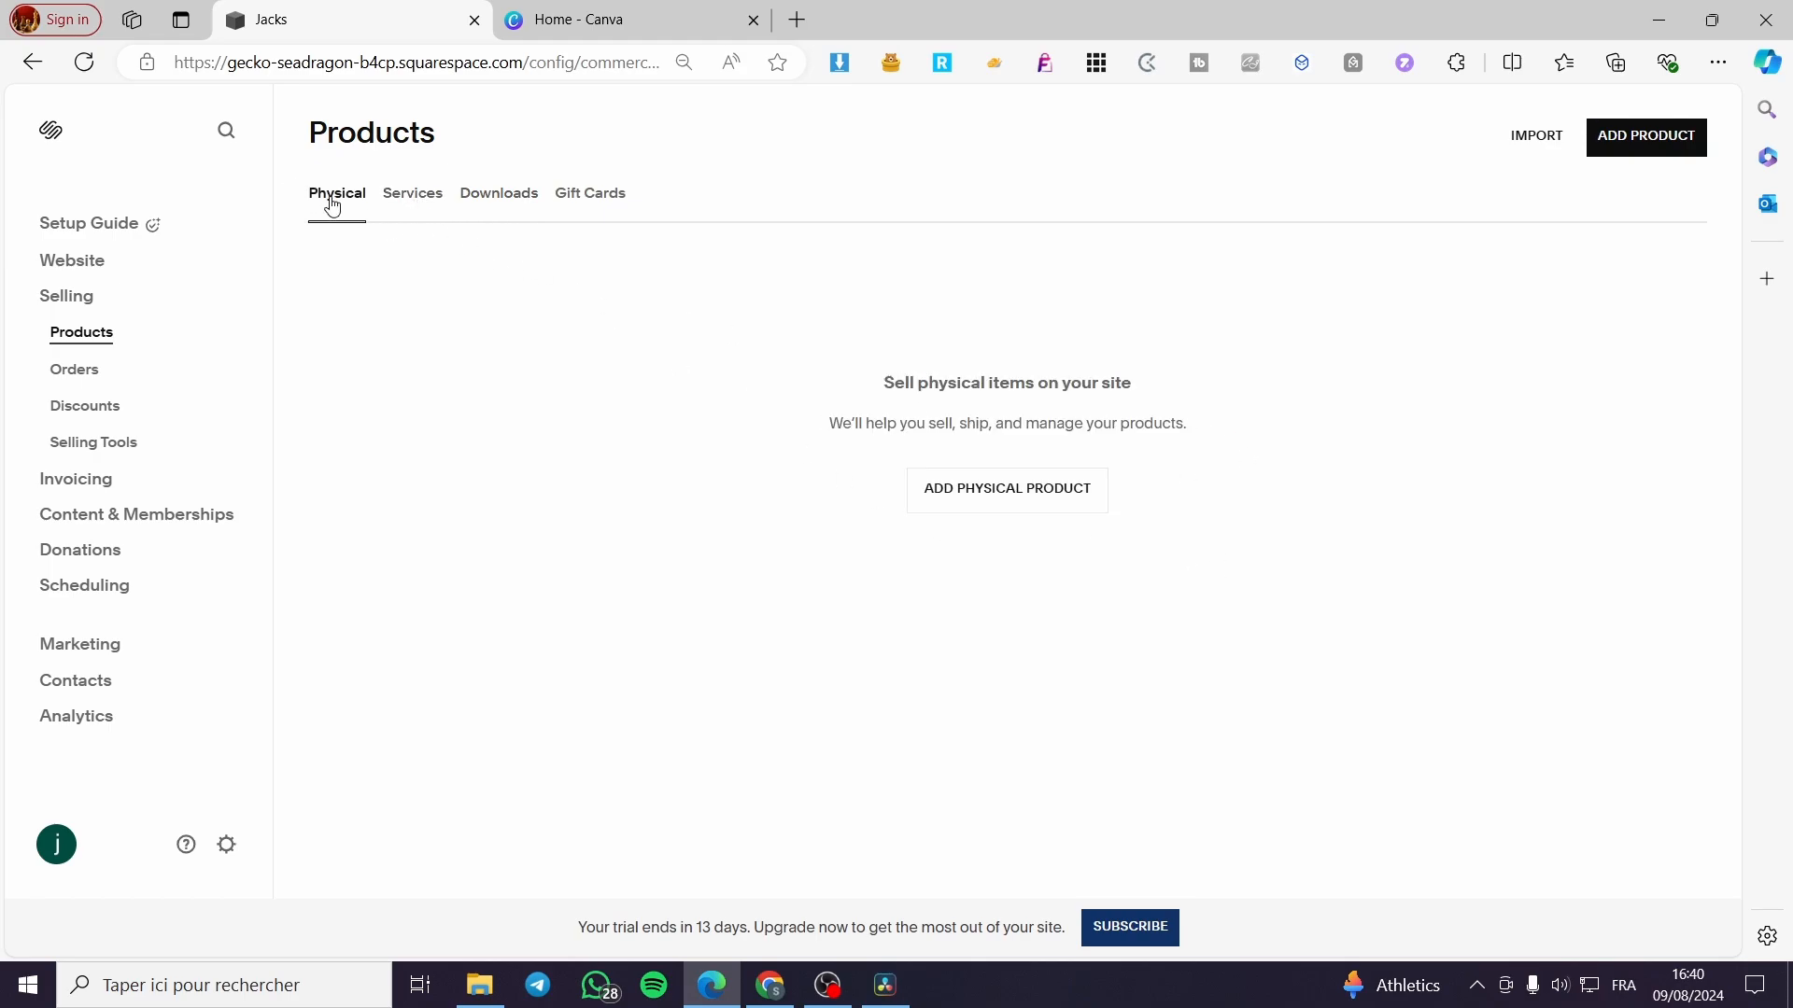
# - Start a new physical product and name it Essential Oil
pyautogui.click(1017, 498)
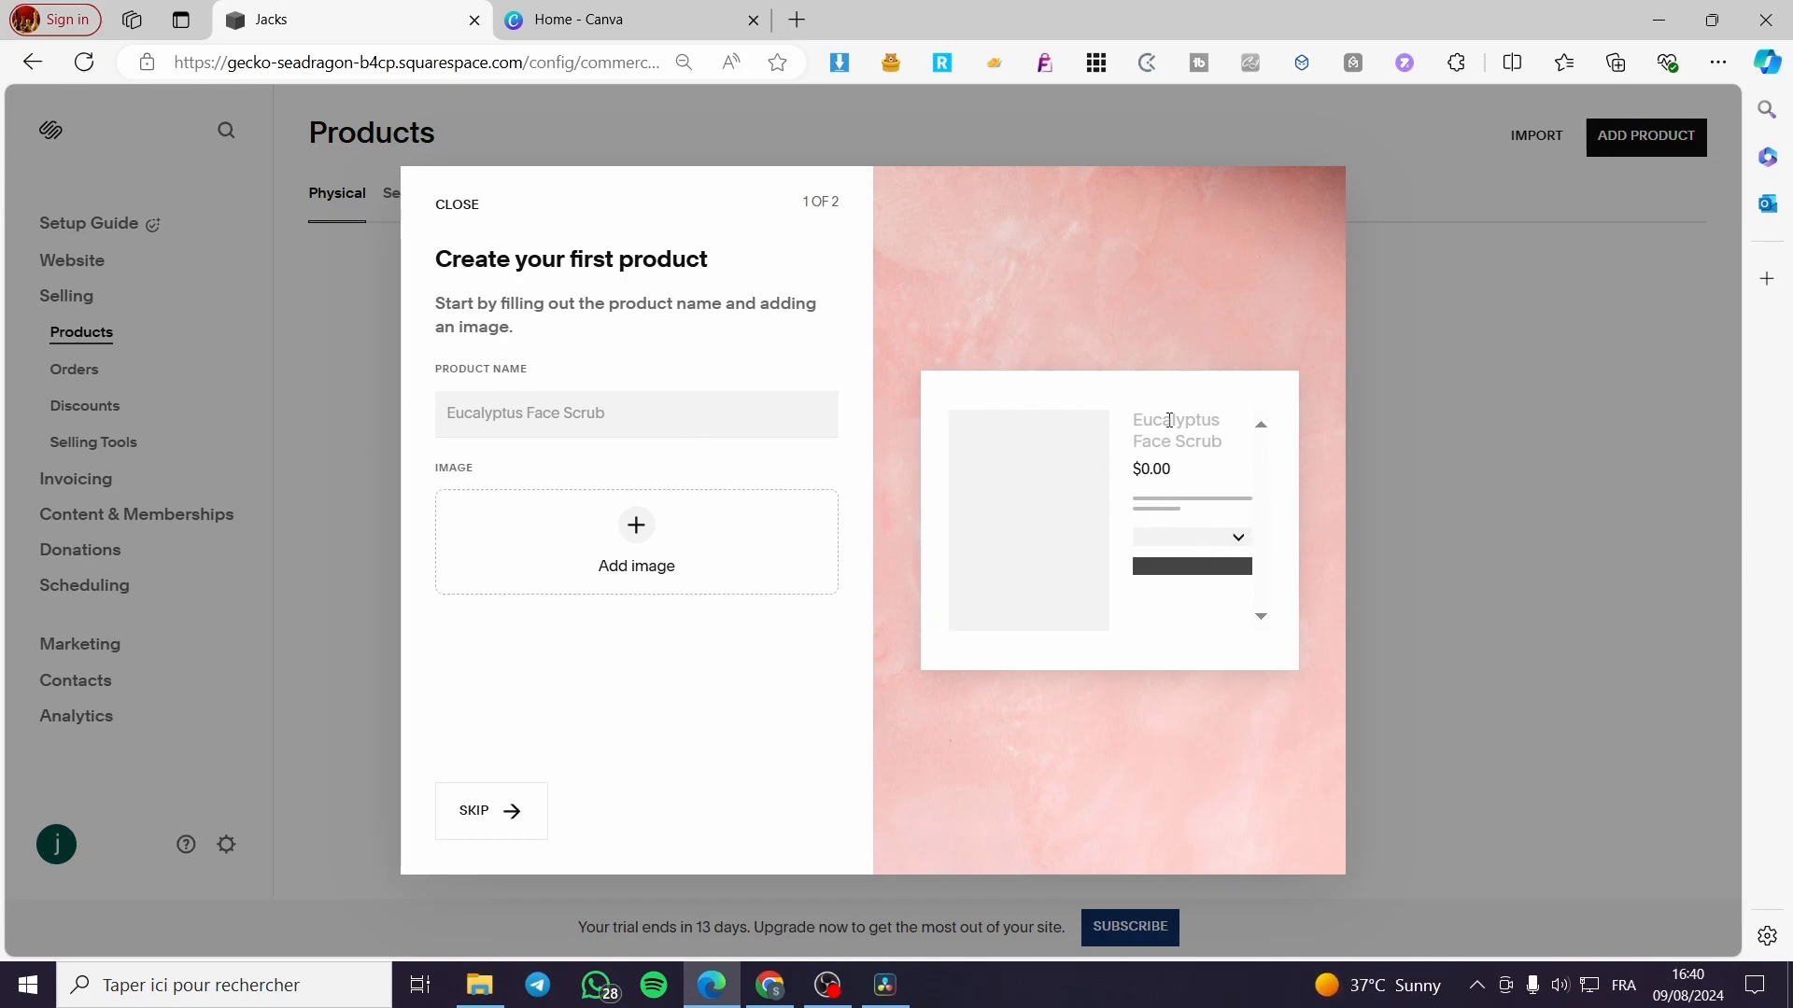
pyautogui.click(537, 410)
pyautogui.write('Essens')
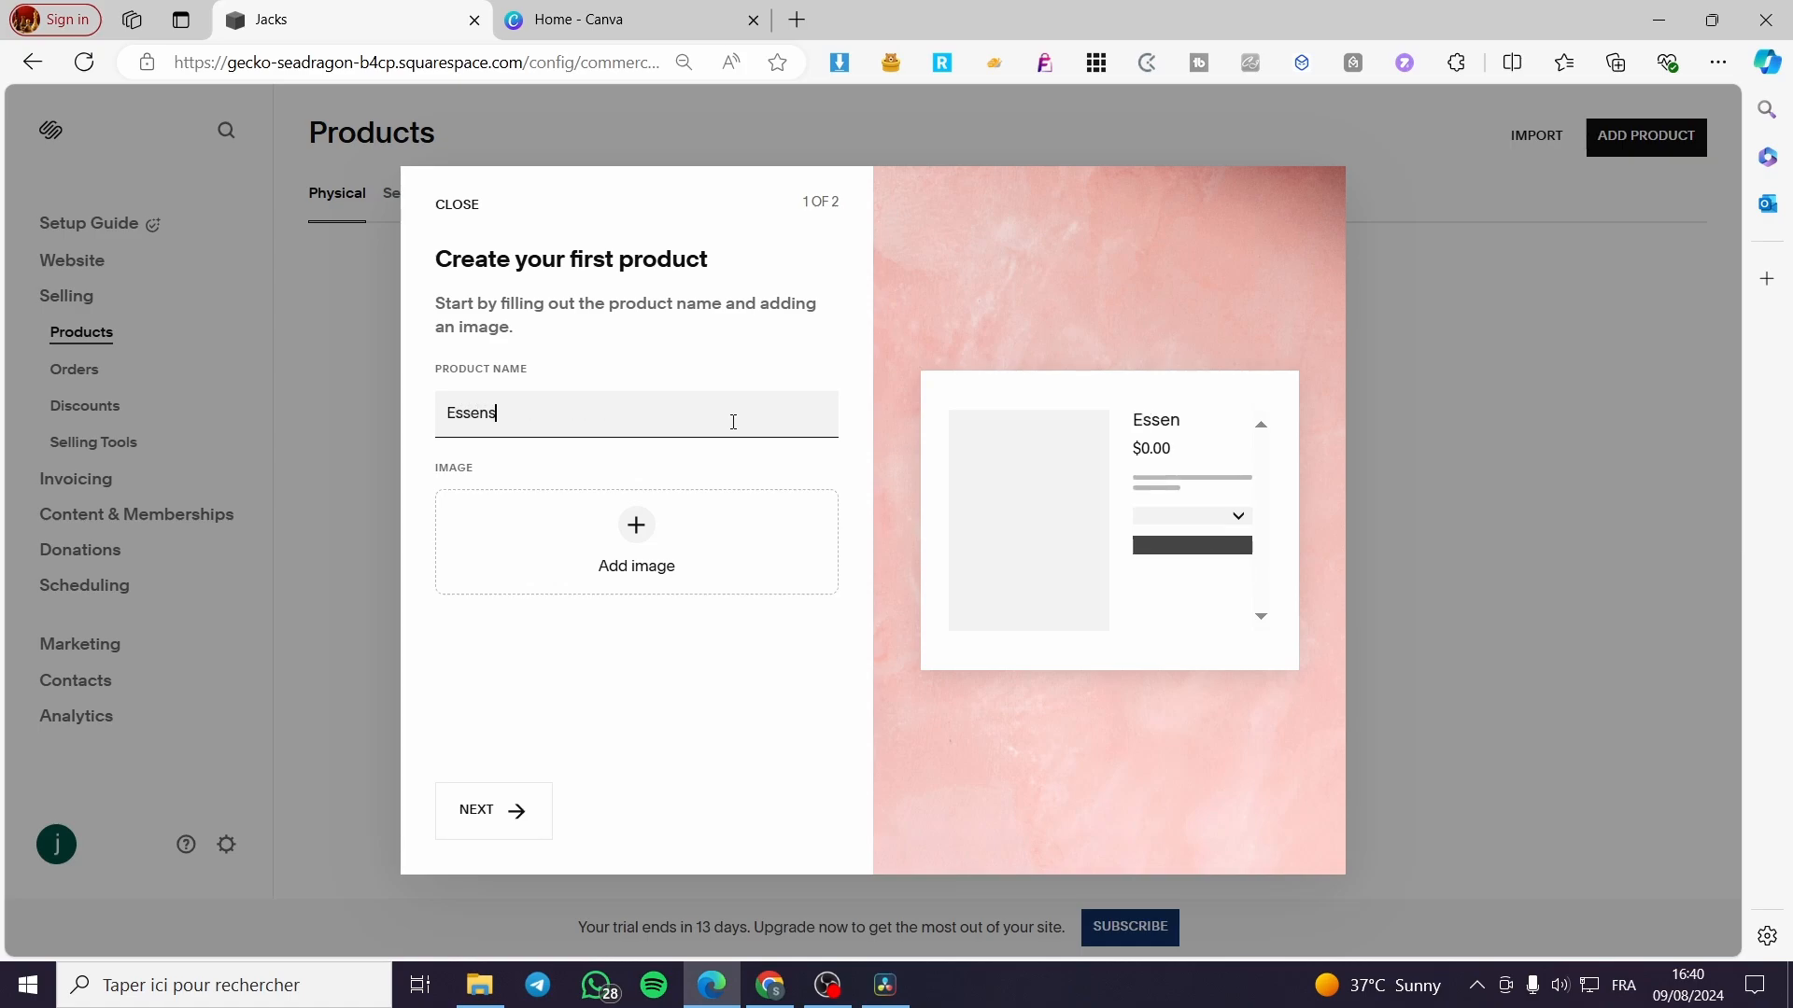
pyautogui.write('ia')
pyautogui.press('BackSpace')
pyautogui.press('BackSpace')
pyautogui.write('ial Oli')
pyautogui.press('BackSpace')
# - Add the oil bottle photo with the green background from the downloads folder as the product image and continue to inventory setup
pyautogui.click(648, 542)
pyautogui.click(751, 549)
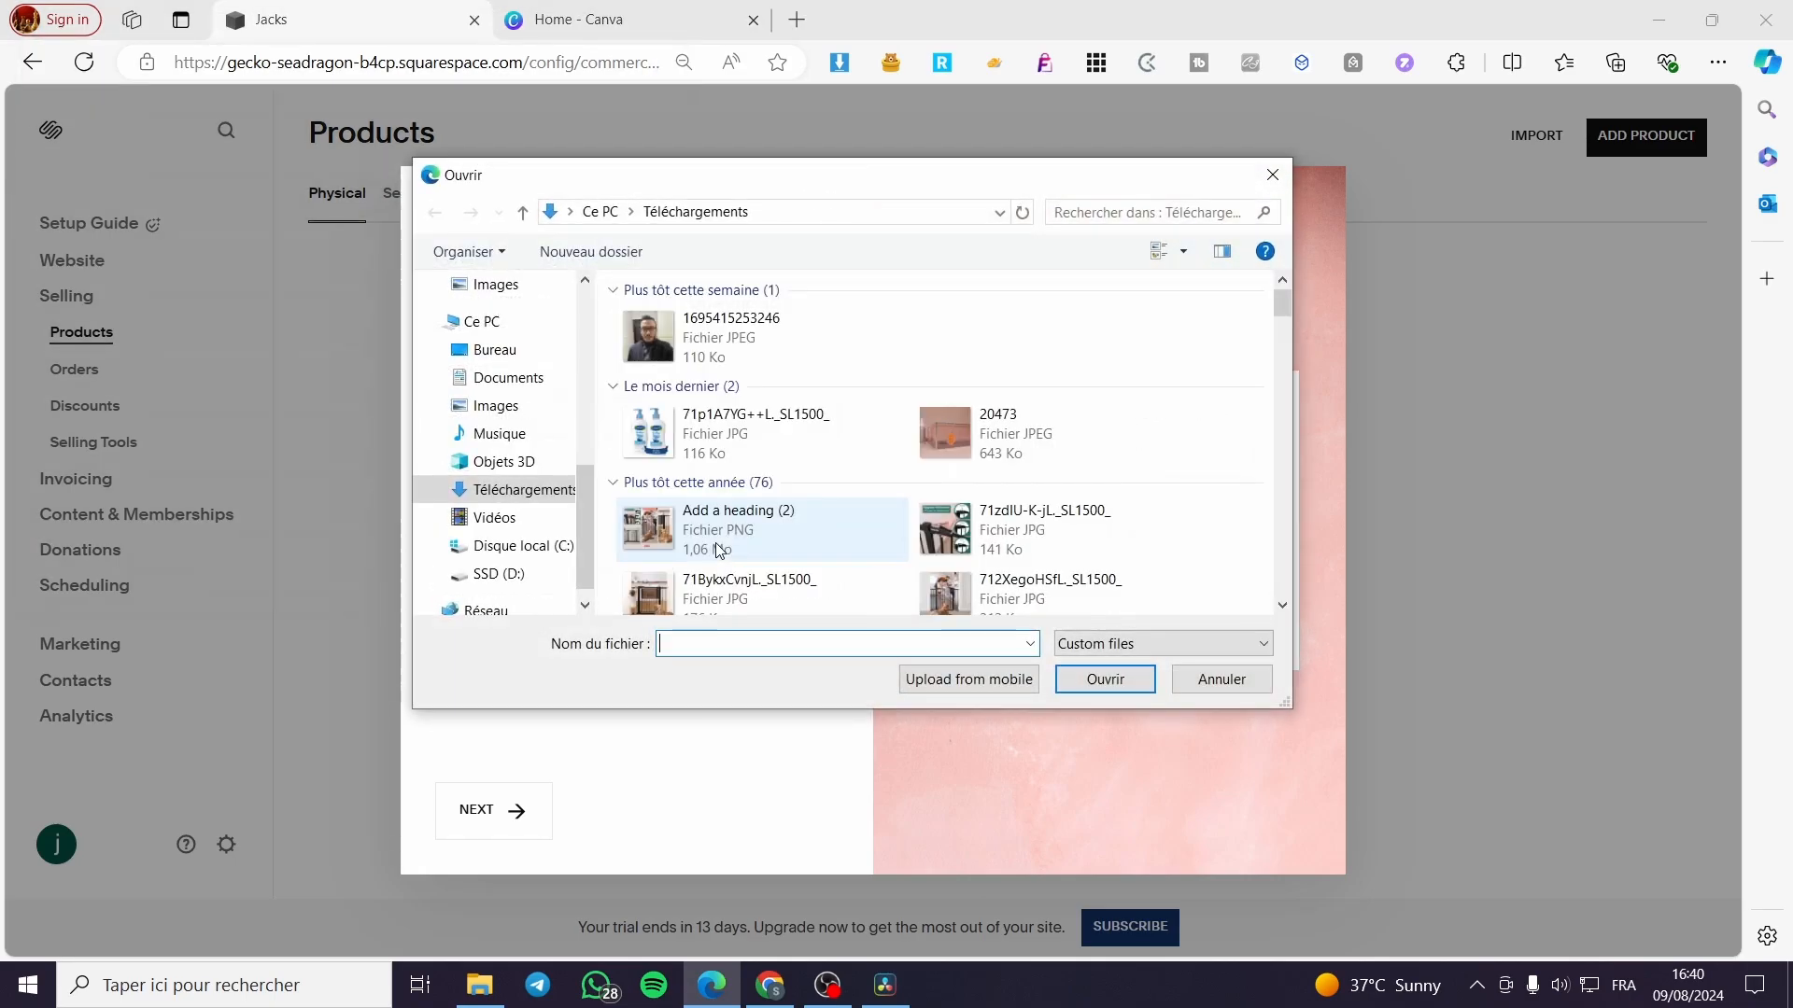
pyautogui.scroll(-2, 779, 490)
pyautogui.scroll(-3, 778, 489)
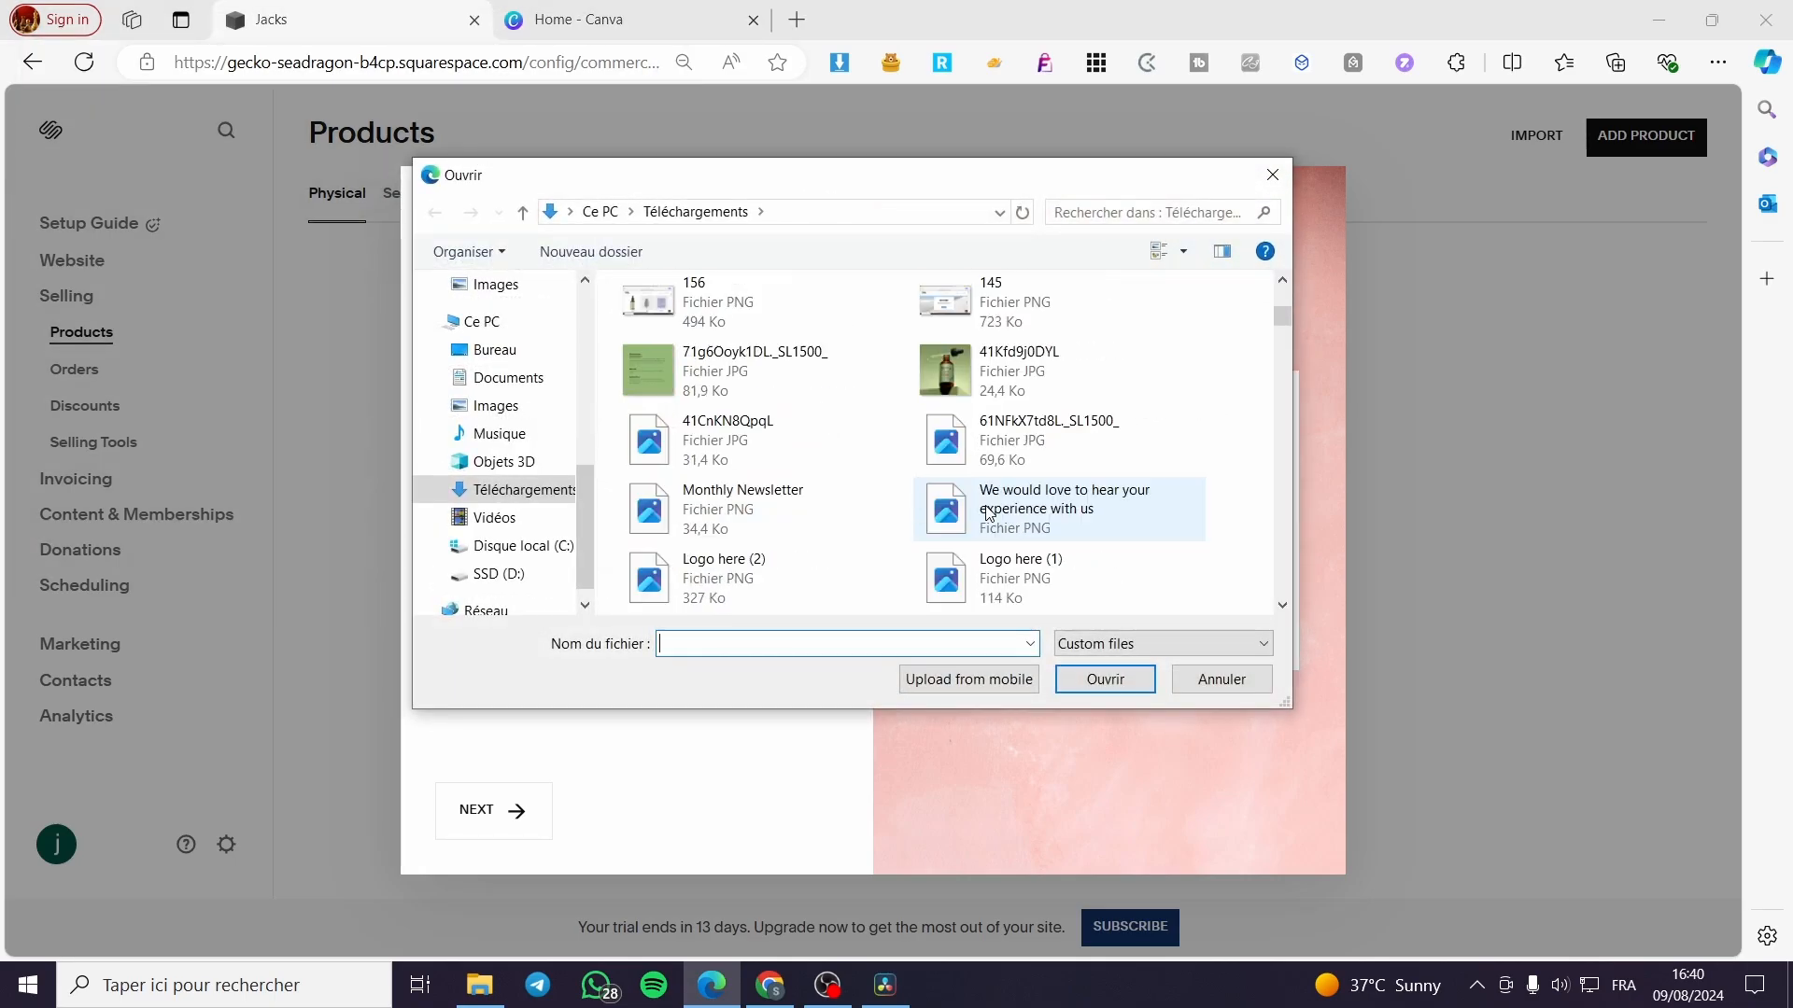
pyautogui.doubleClick(782, 440)
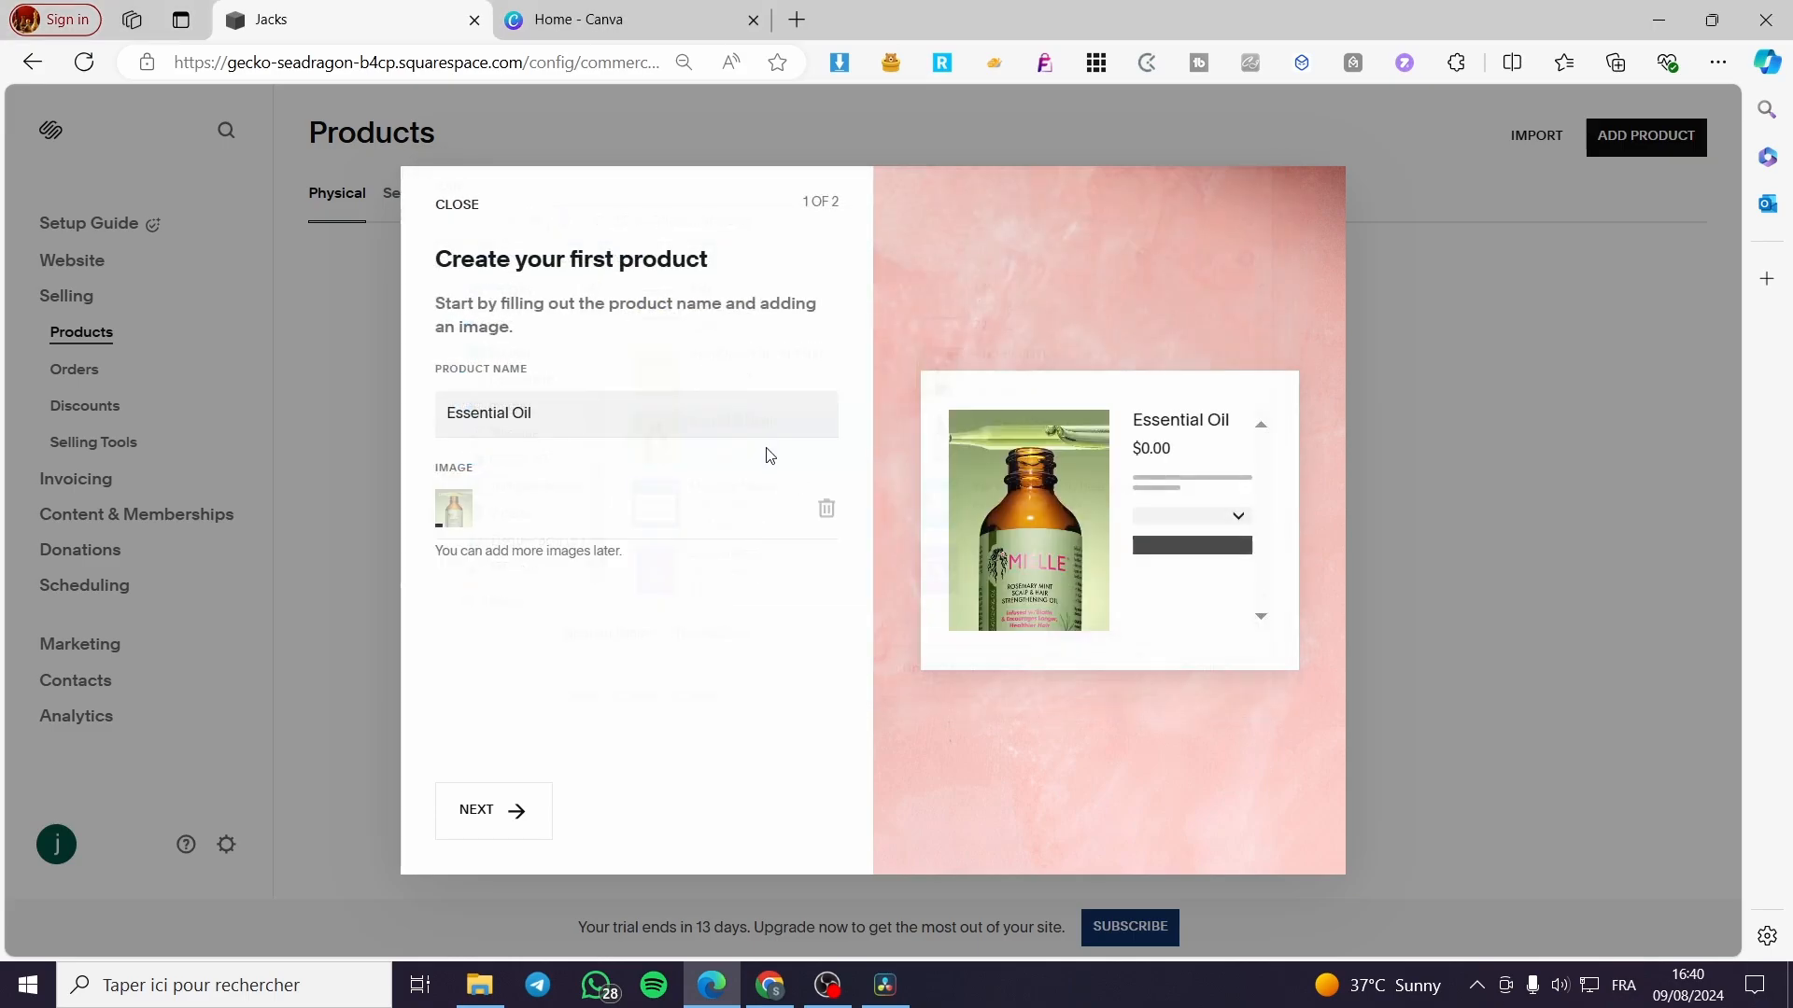
pyautogui.click(518, 822)
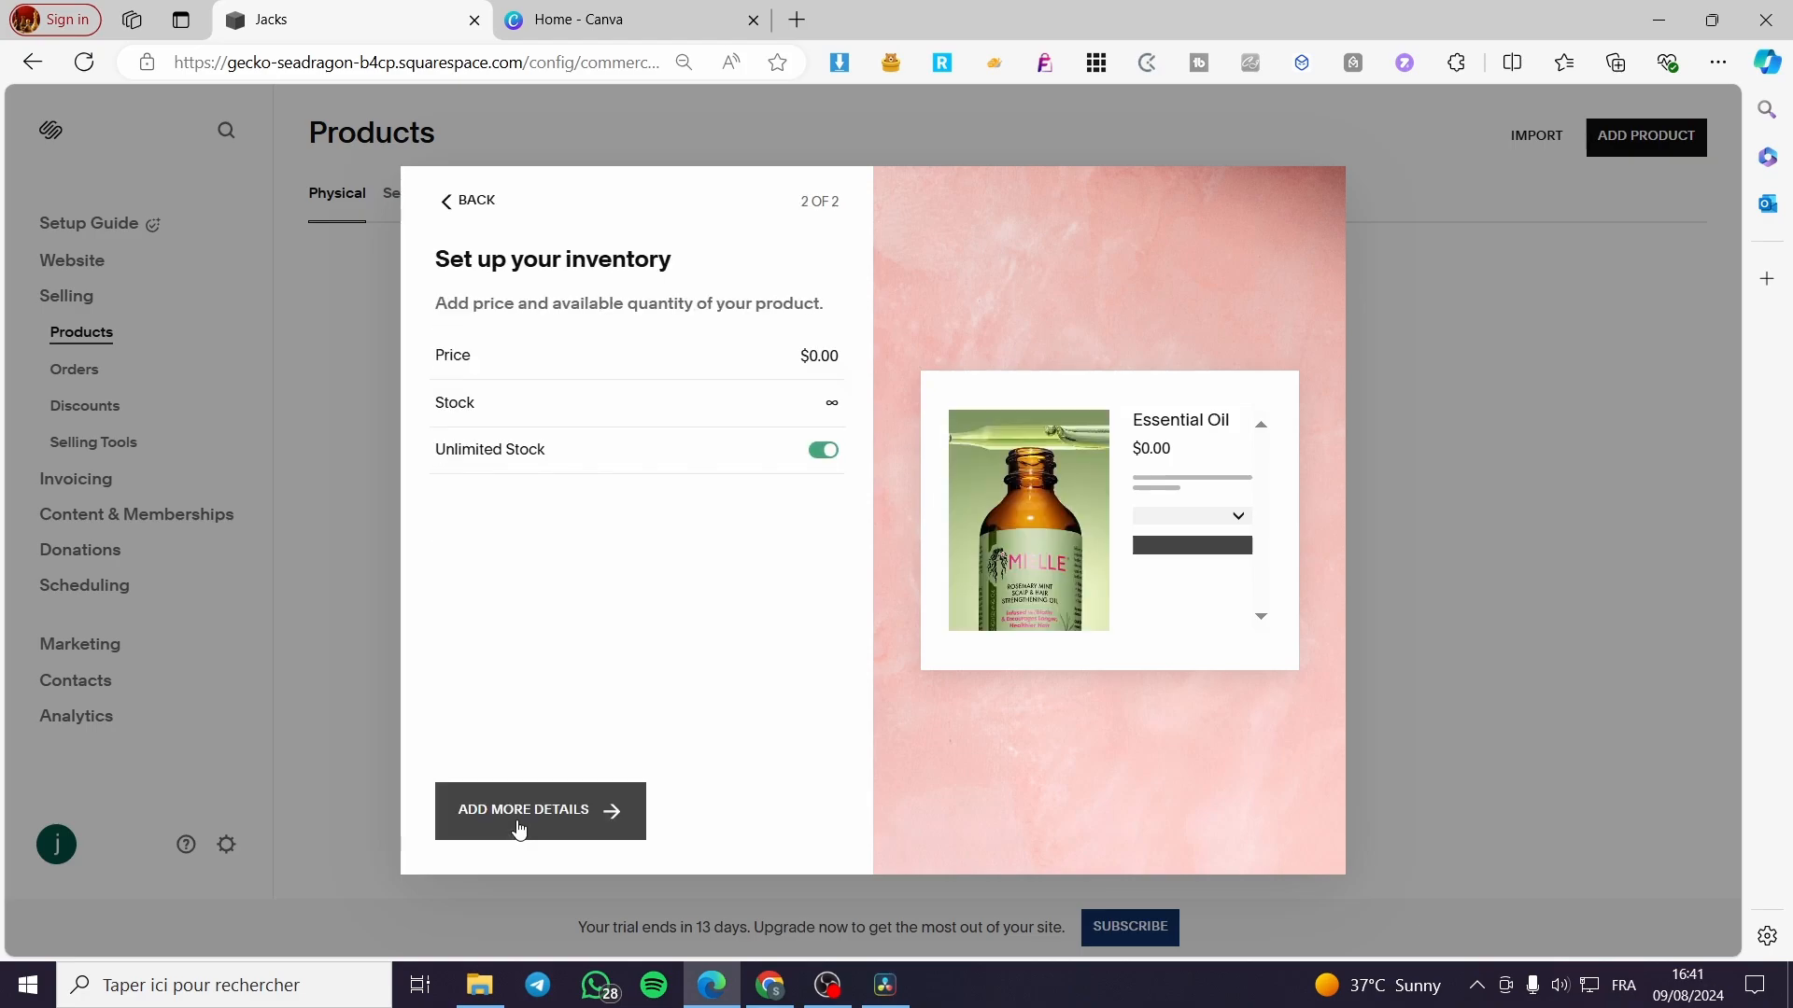
# - Set the product price to $25.99 with unlimited stock, and continue to the full product details
pyautogui.click(827, 362)
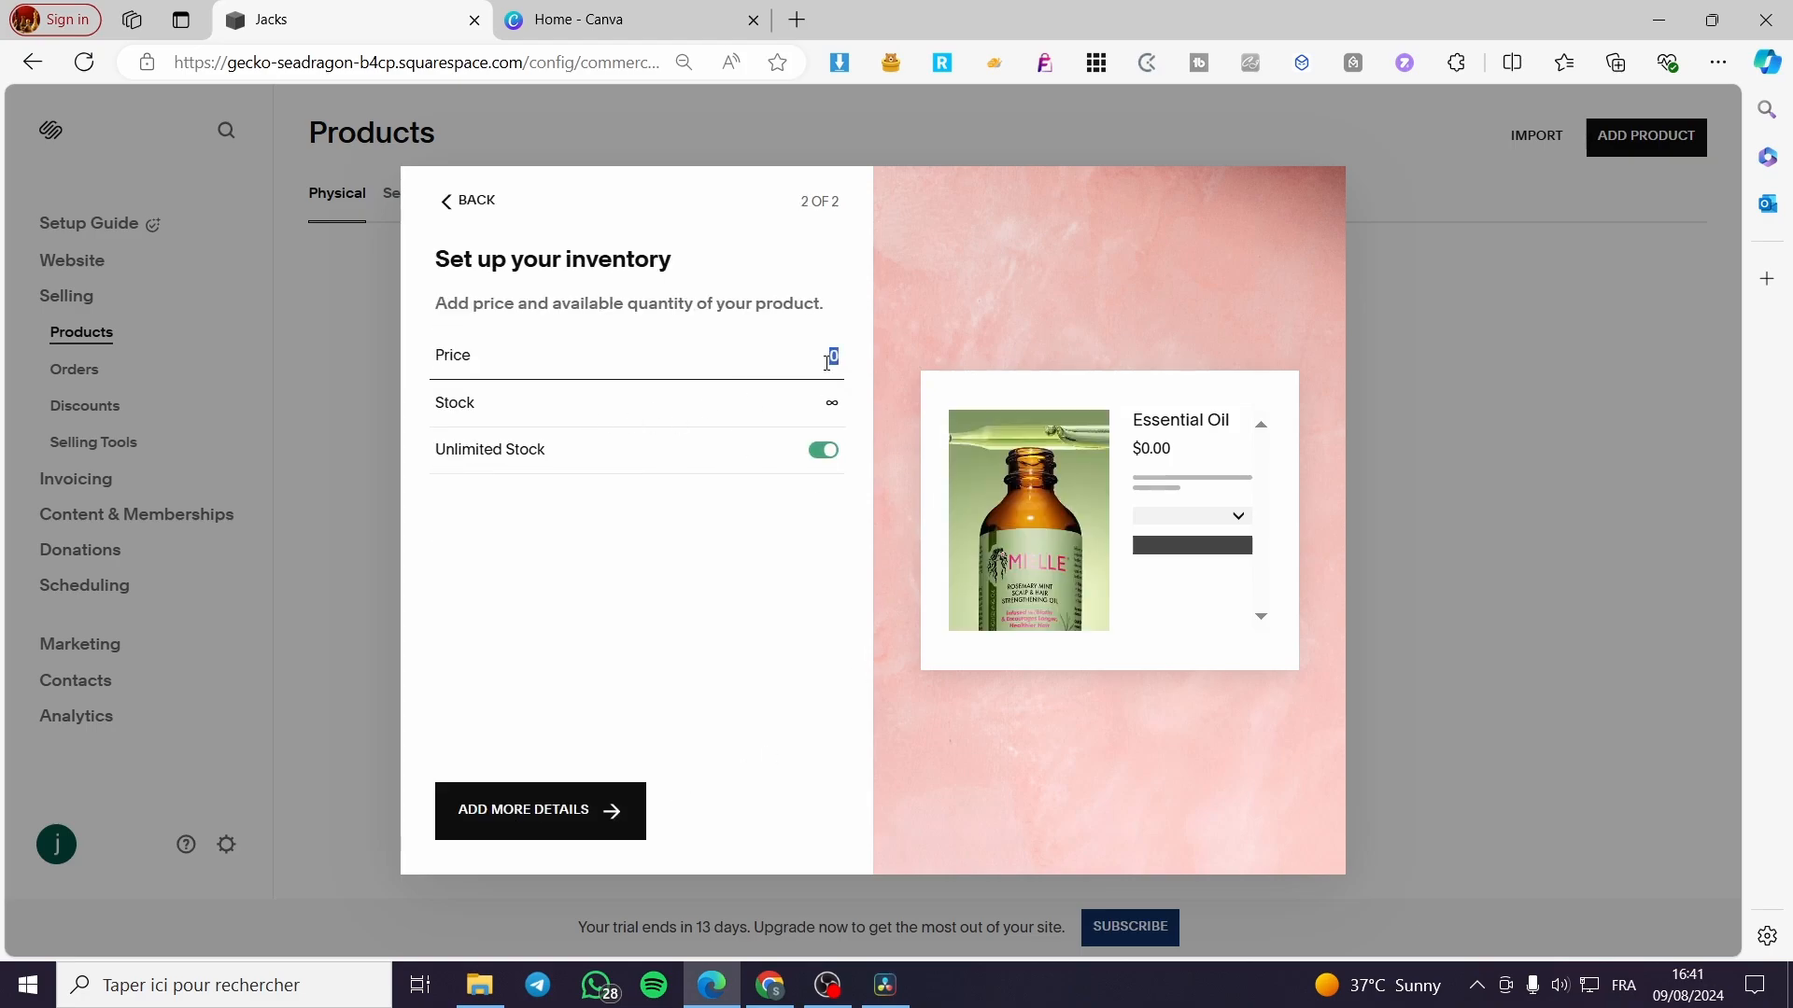
pyautogui.write('25.99')
pyautogui.click(827, 404)
pyautogui.click(826, 452)
pyautogui.click(831, 464)
pyautogui.click(524, 811)
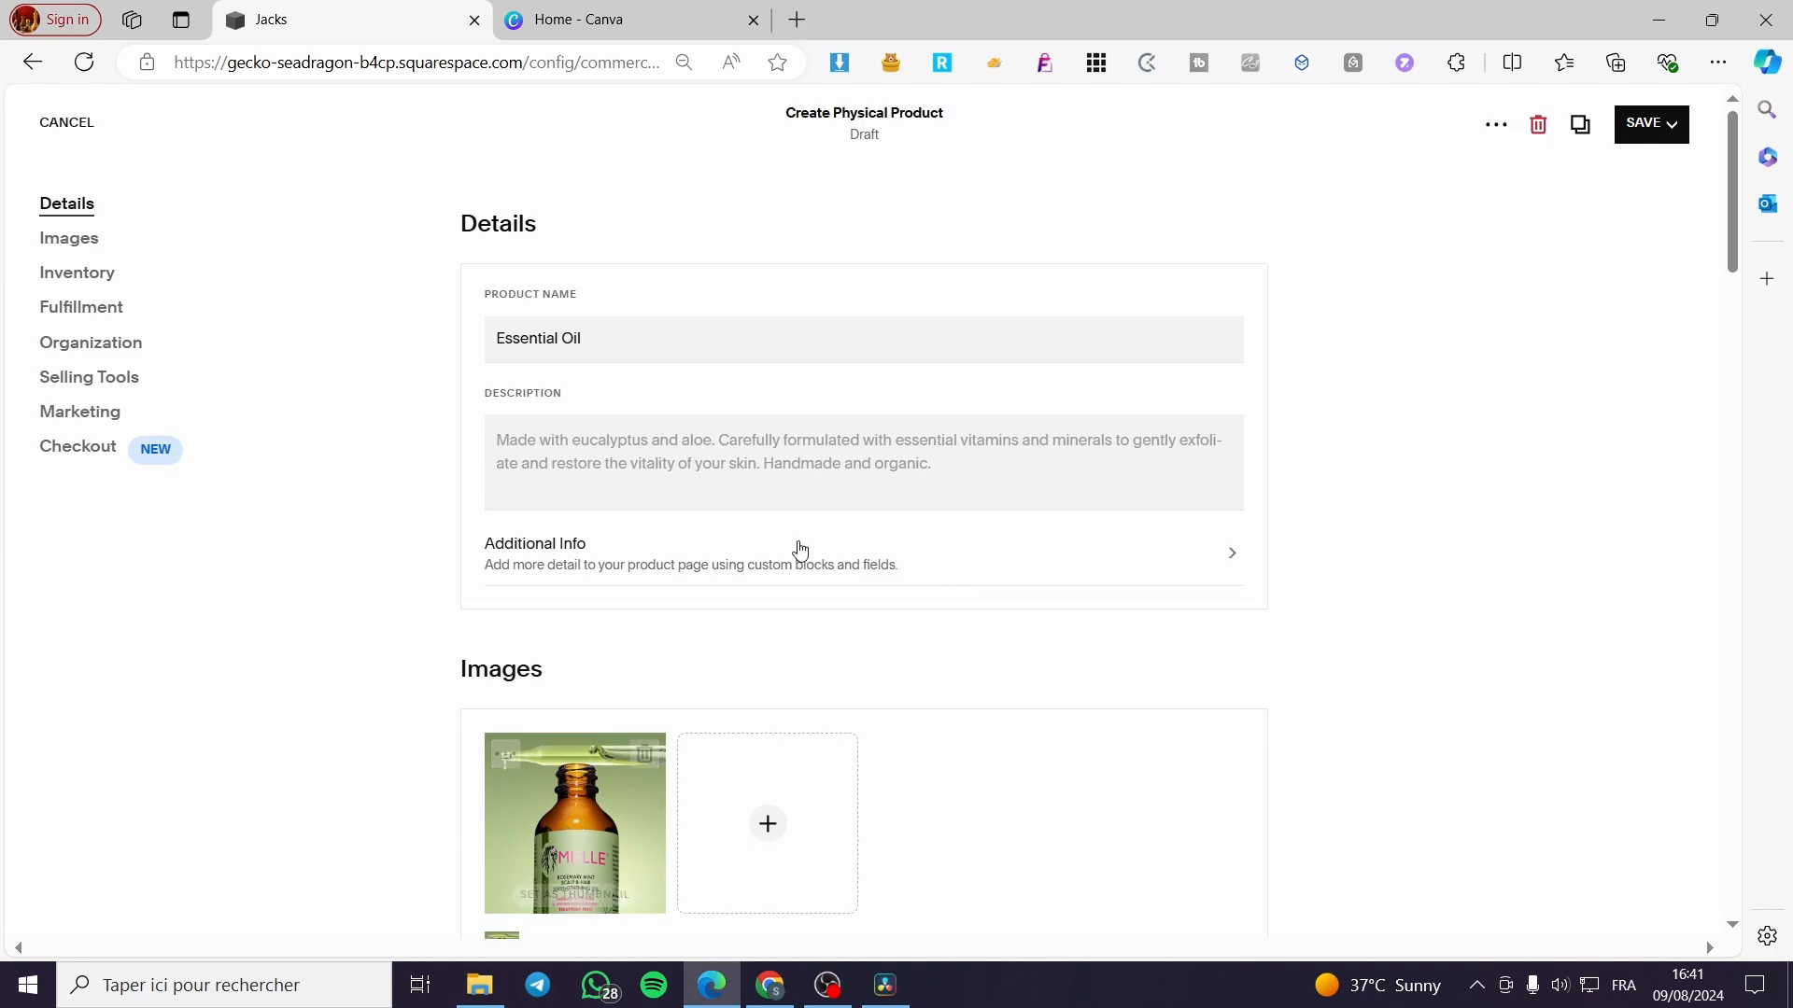
# - Enter the product description "This Oil will prevent your skin from aging ........."
pyautogui.click(634, 436)
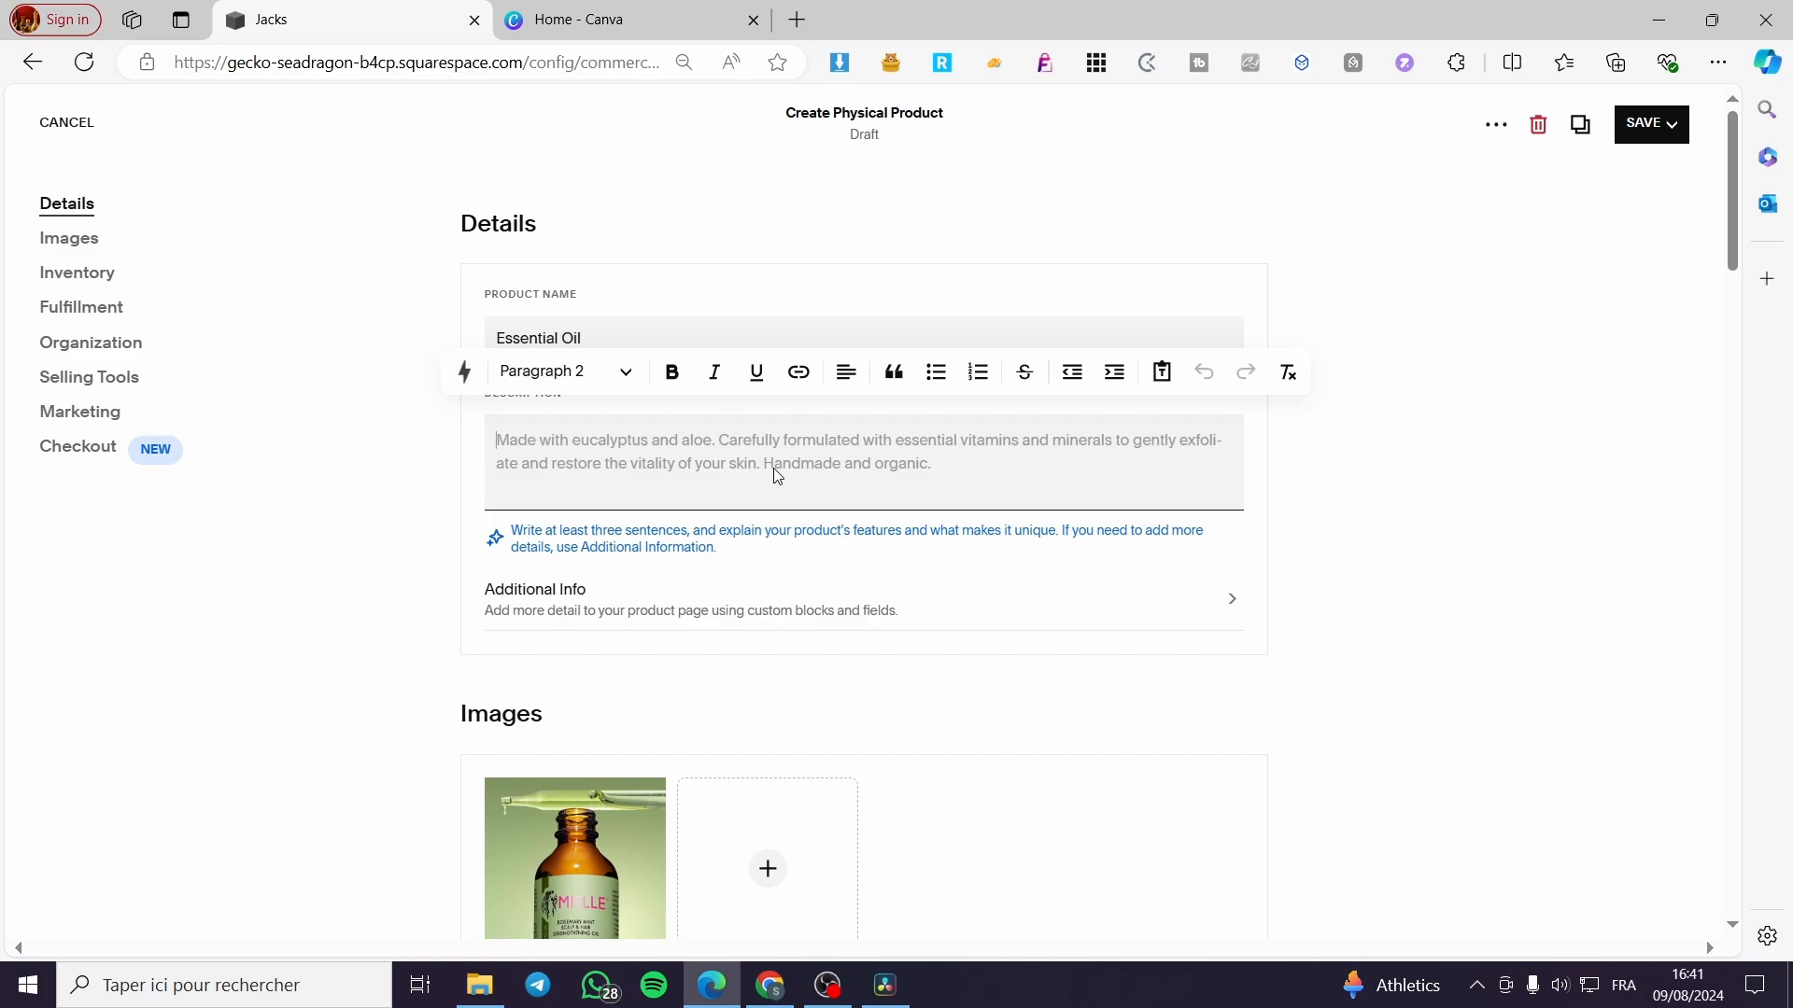
pyautogui.click(1352, 452)
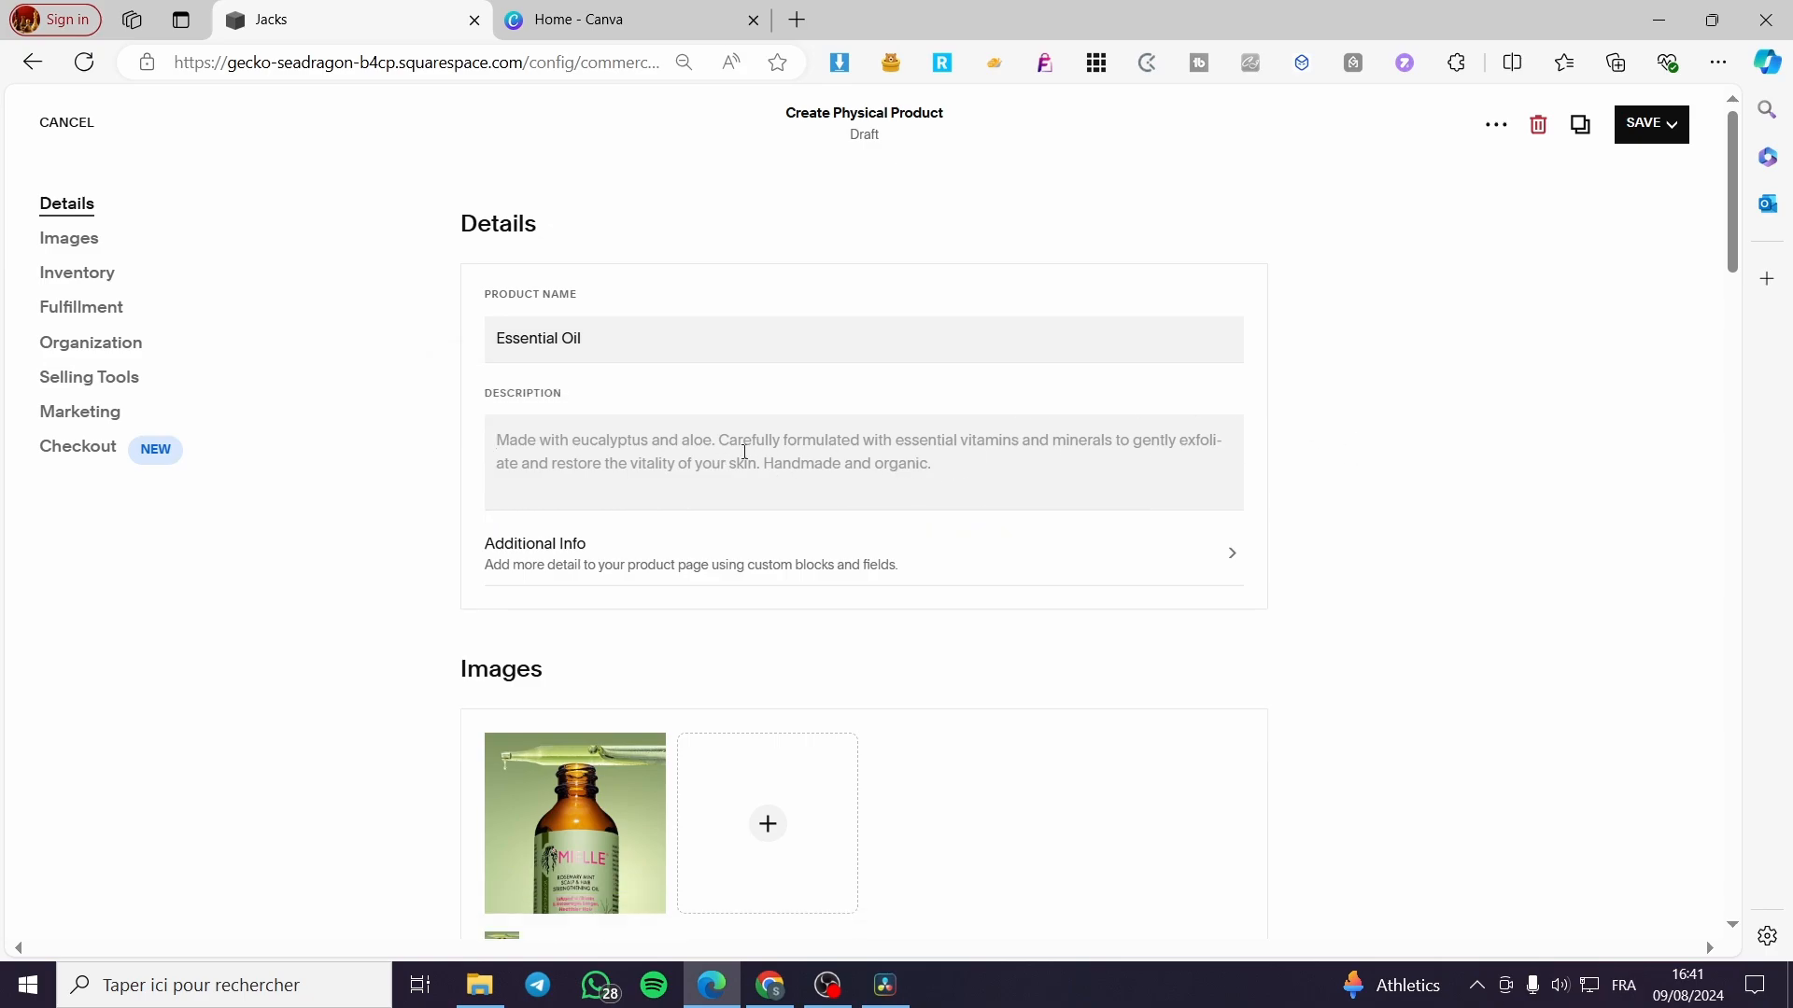
pyautogui.click(603, 438)
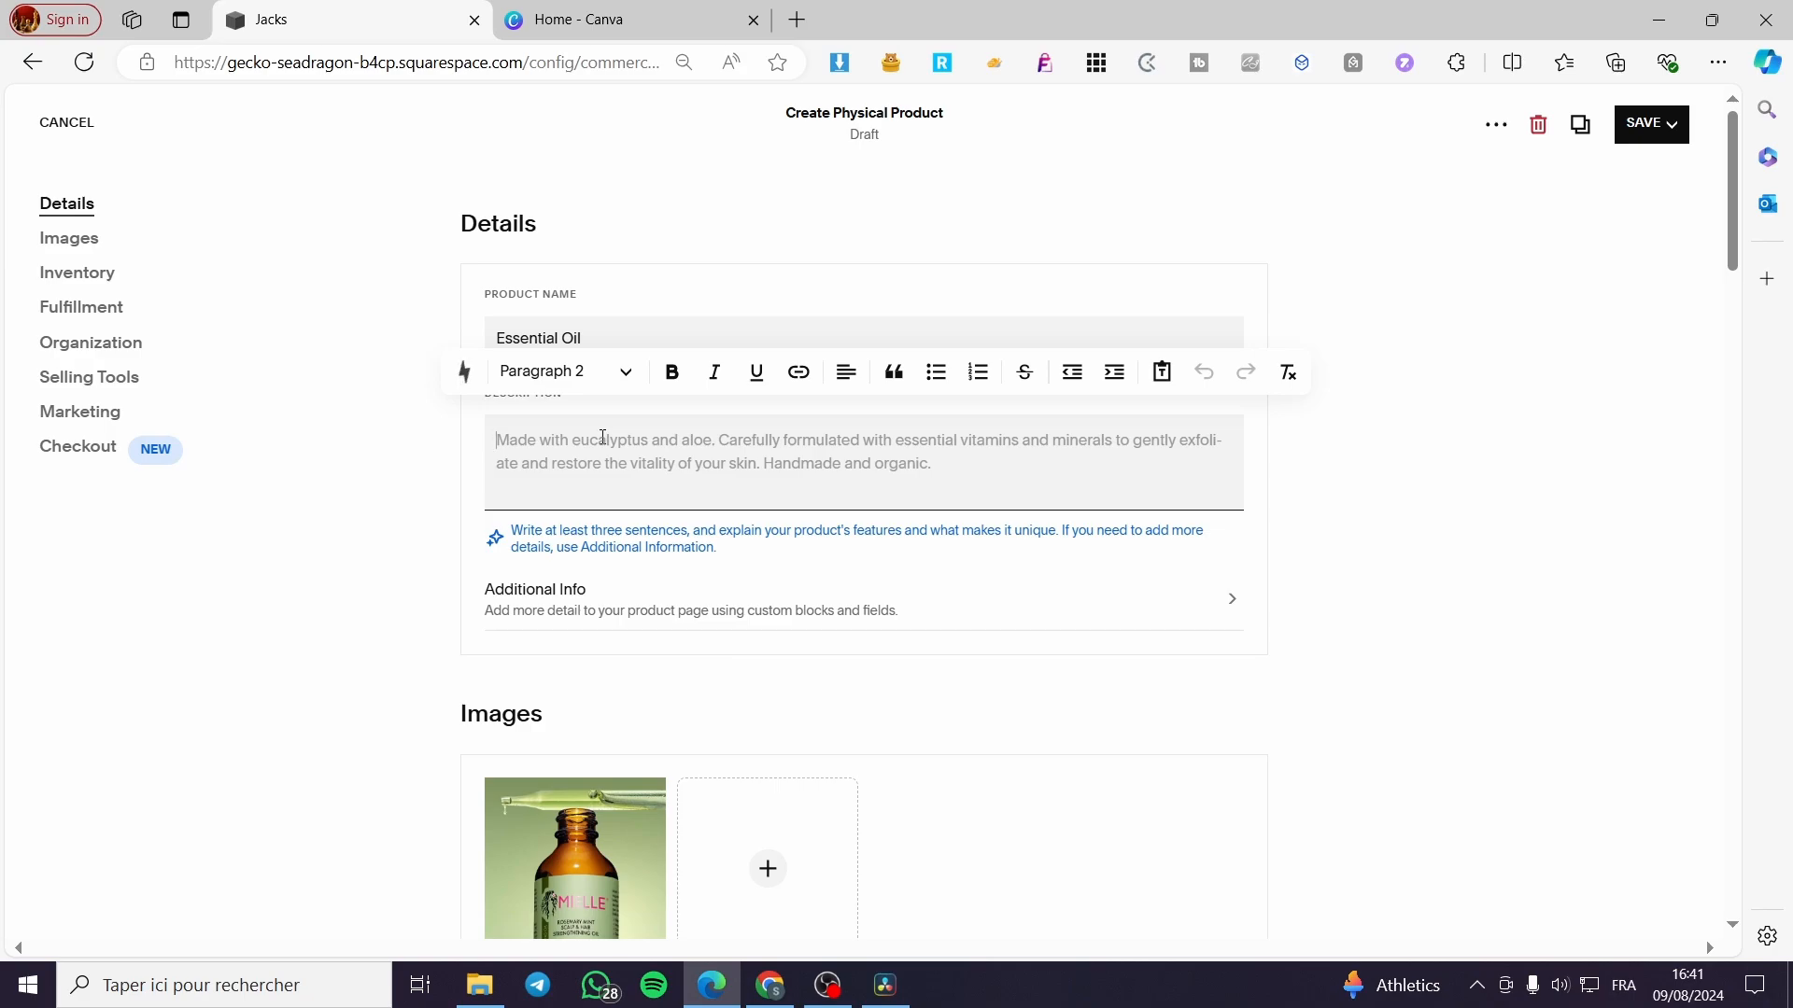
pyautogui.write('This')
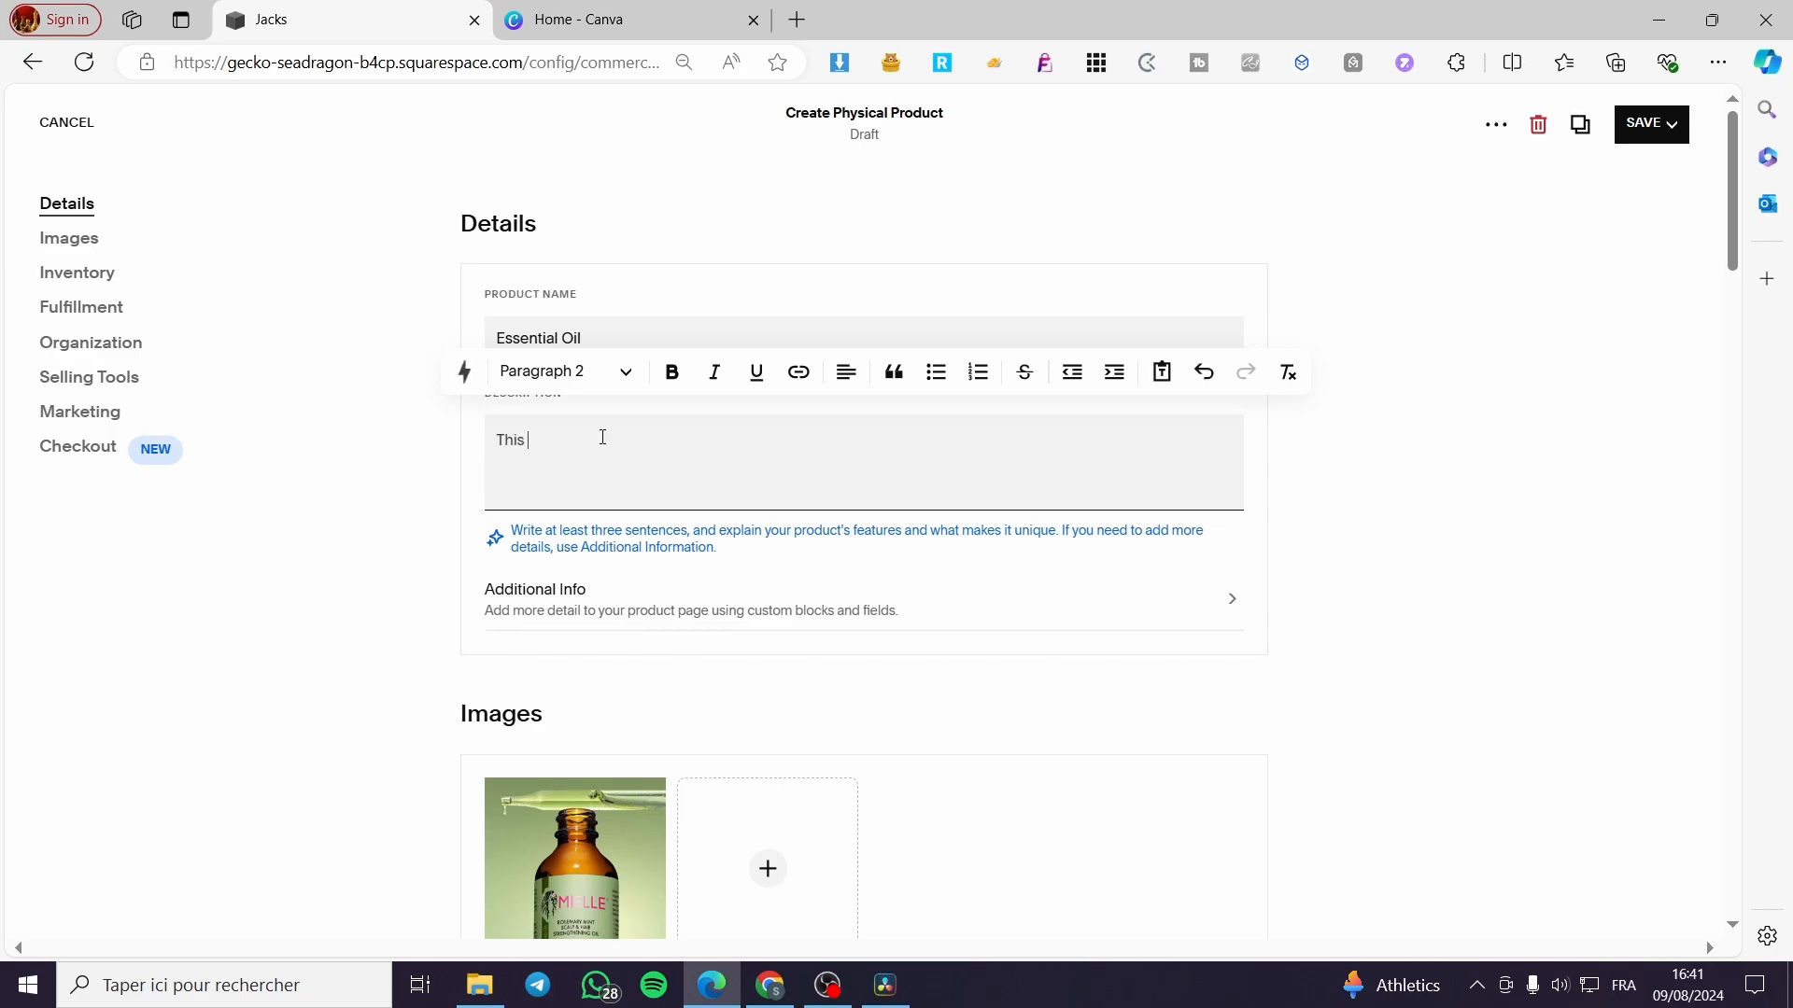
pyautogui.write(' Oil will pre')
pyautogui.write('v')
pyautogui.write('ent ')
pyautogui.write('tour sk')
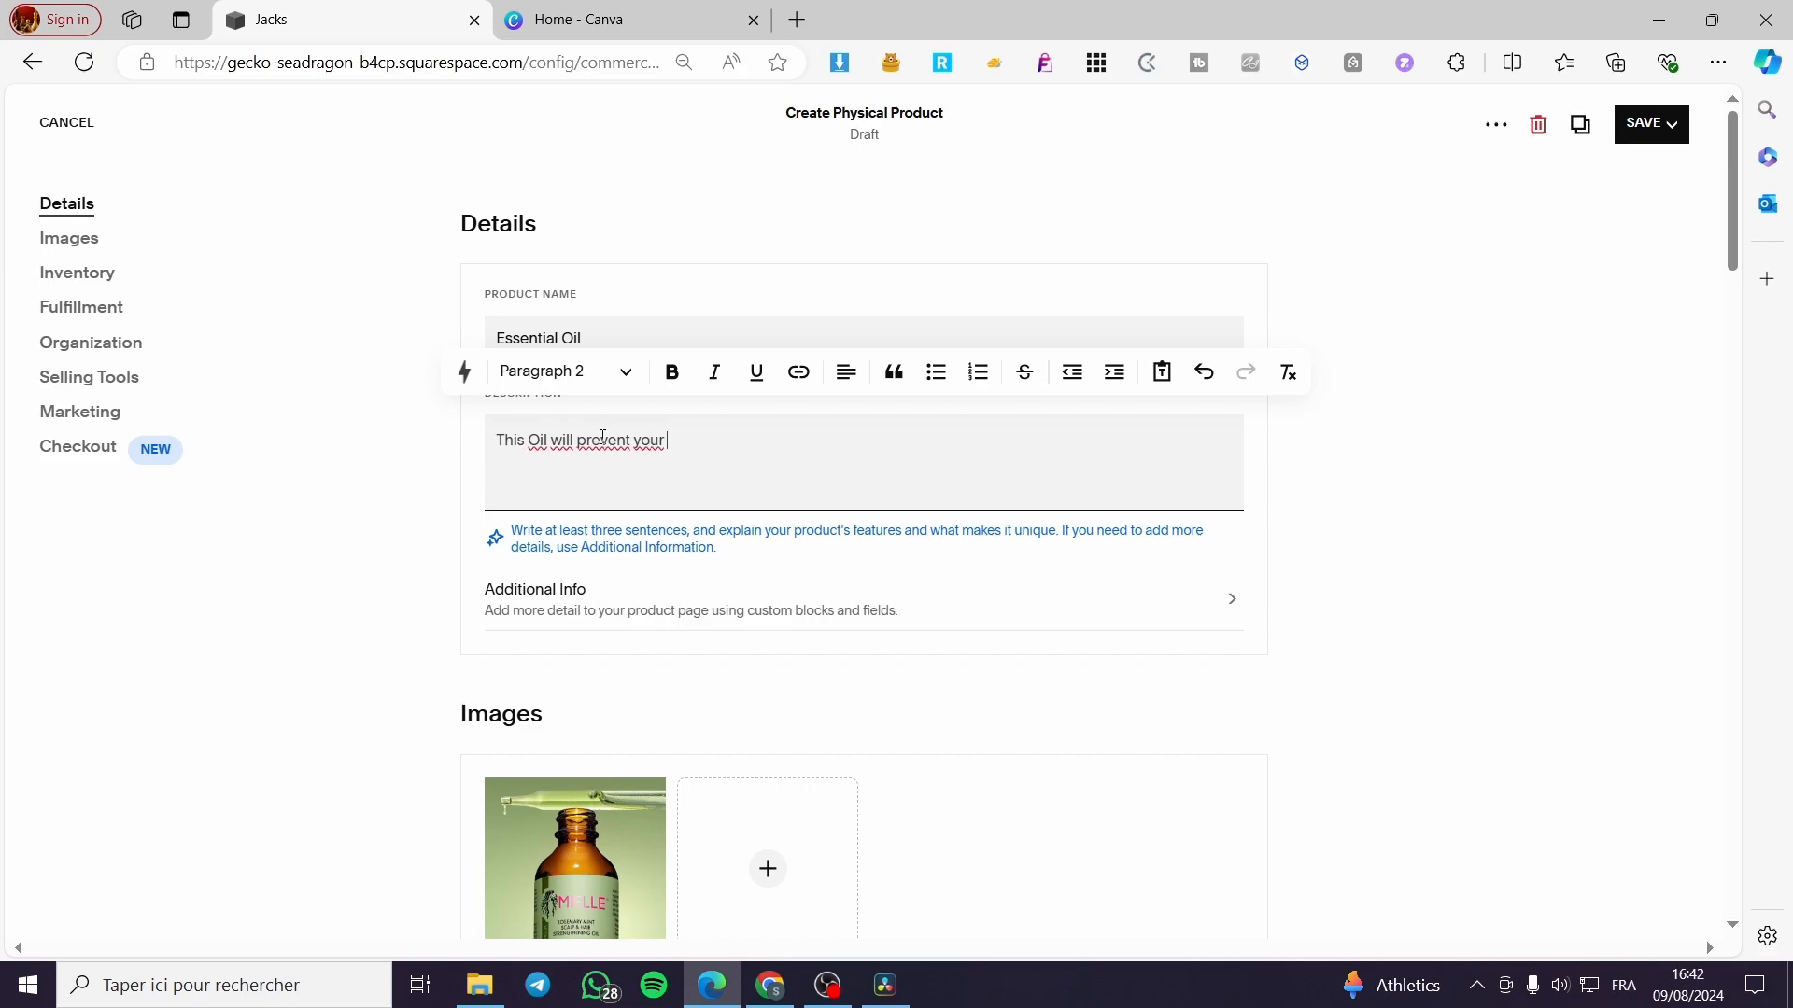
pyautogui.write('in from ')
pyautogui.write(' .........')
pyautogui.click(1395, 516)
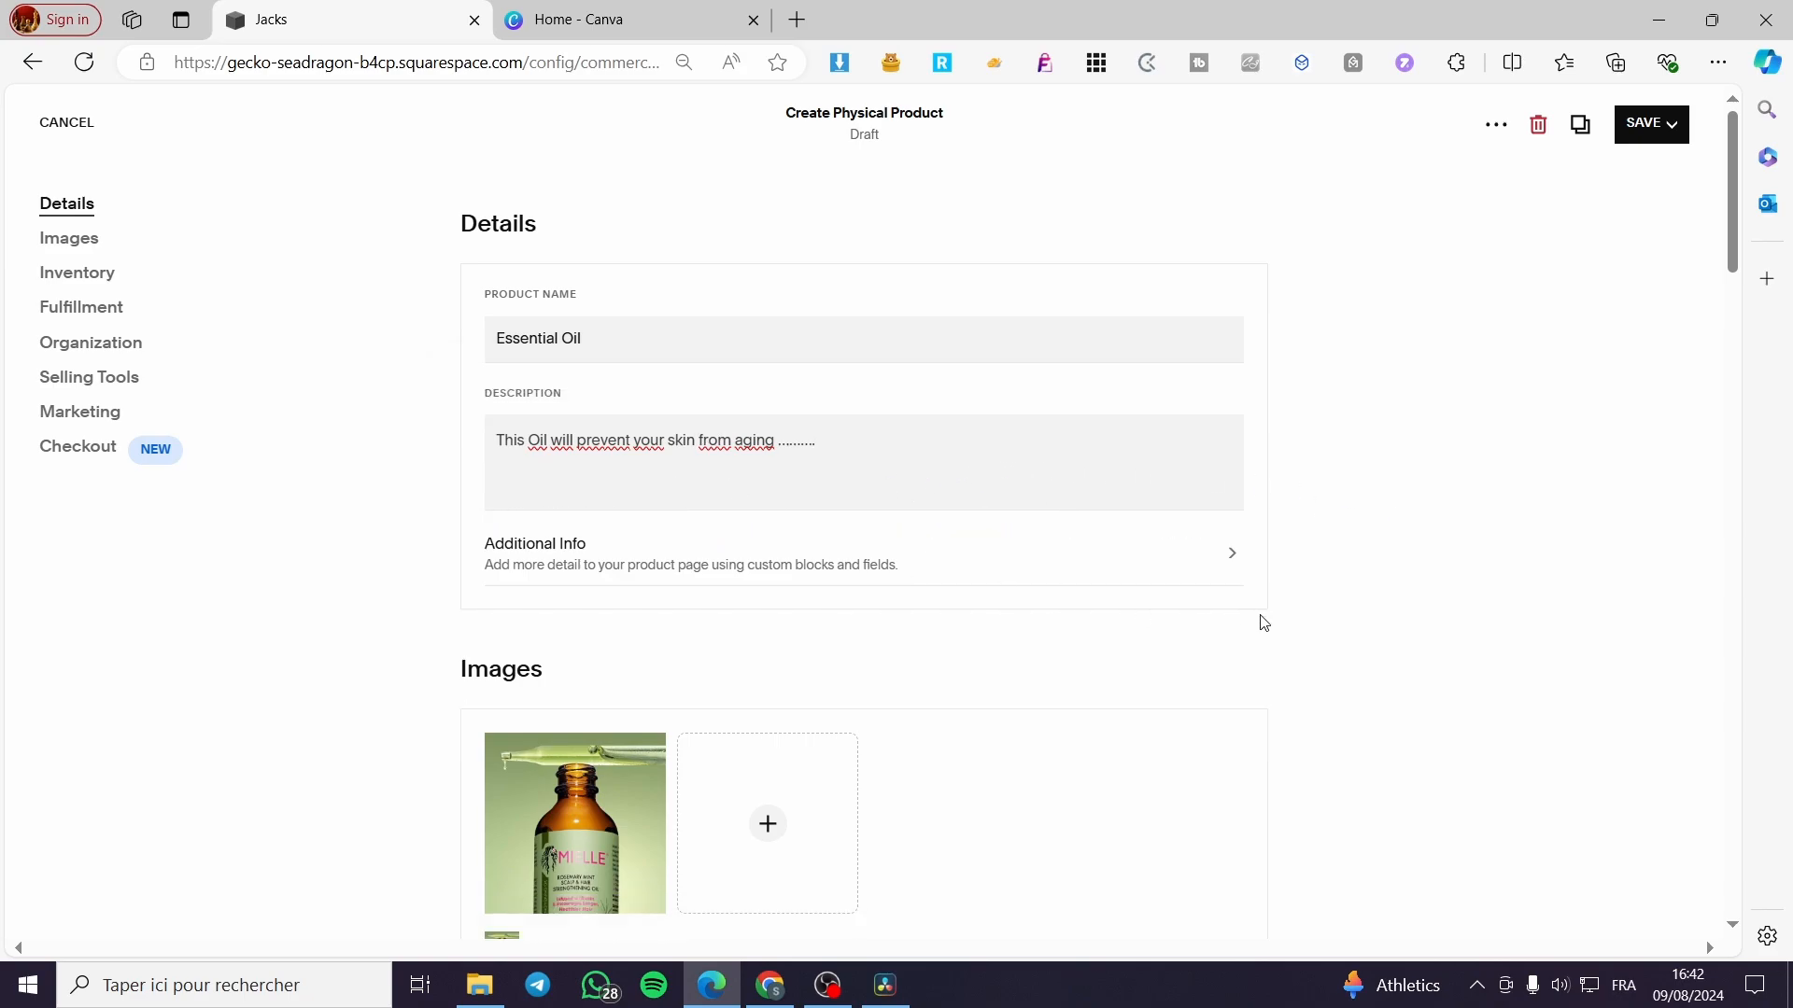
# - Look at the product's Additional Info editor and leave it without adding content
pyautogui.scroll(-1, 1251, 620)
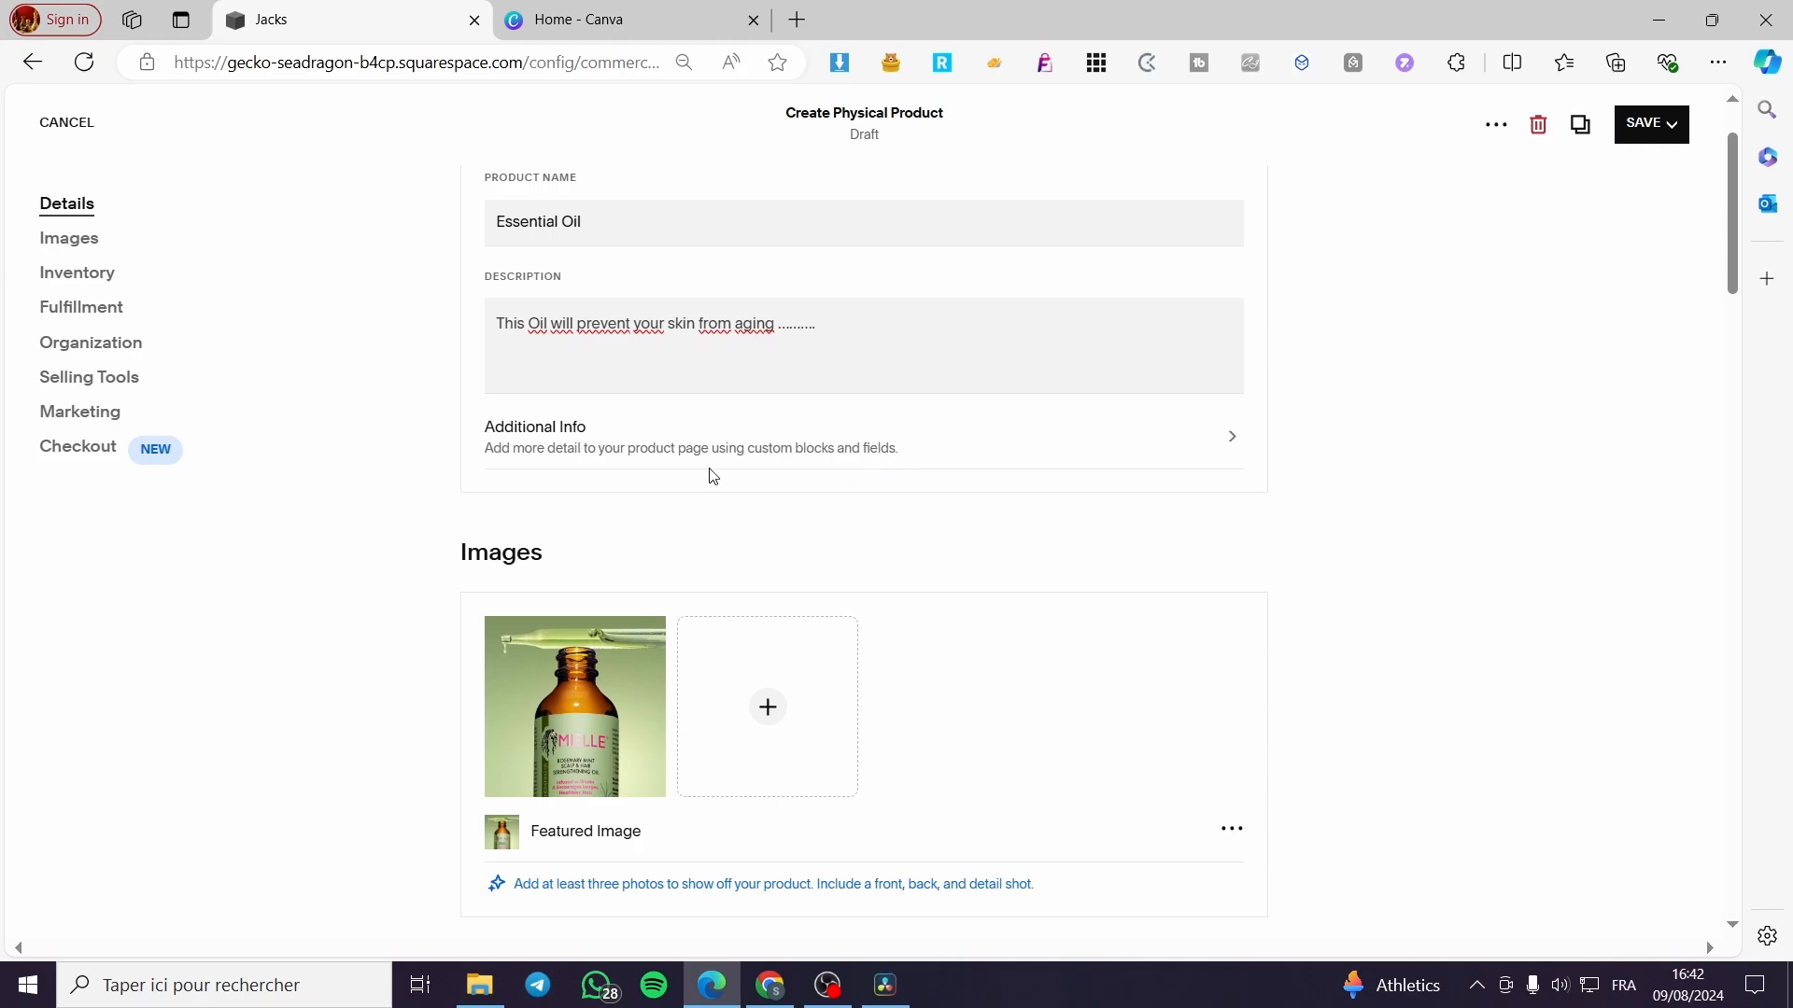
pyautogui.click(559, 446)
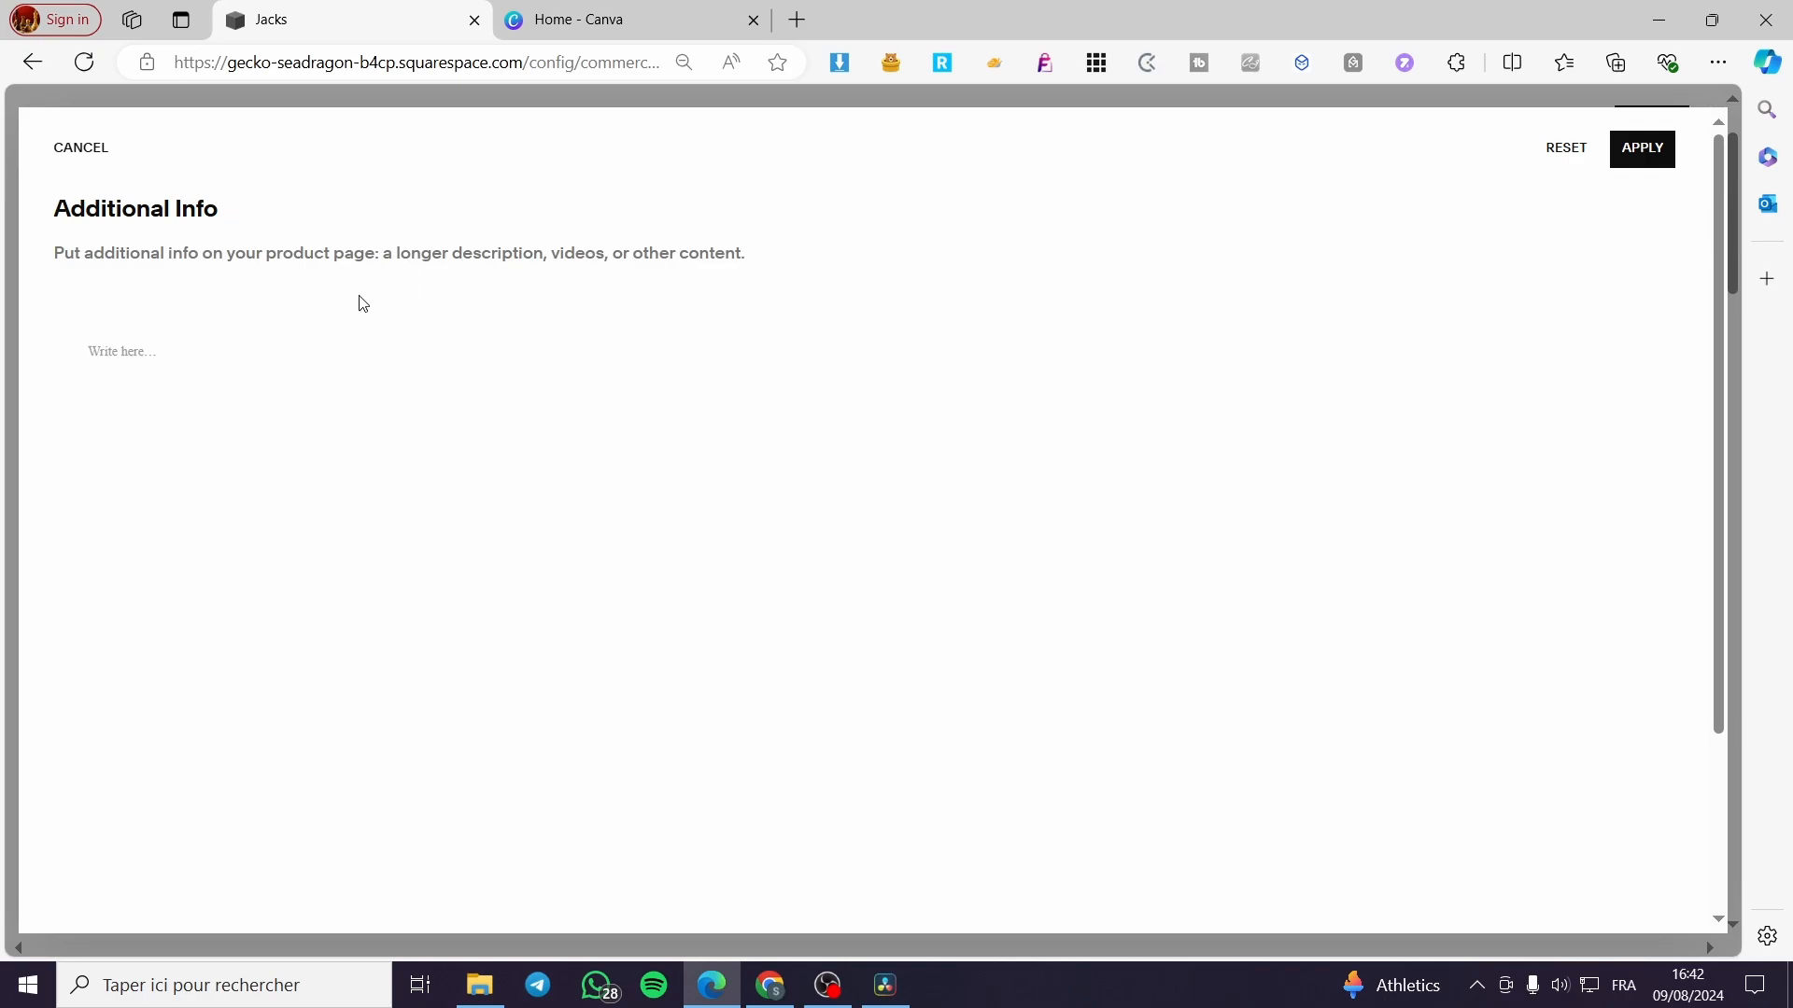
pyautogui.click(299, 352)
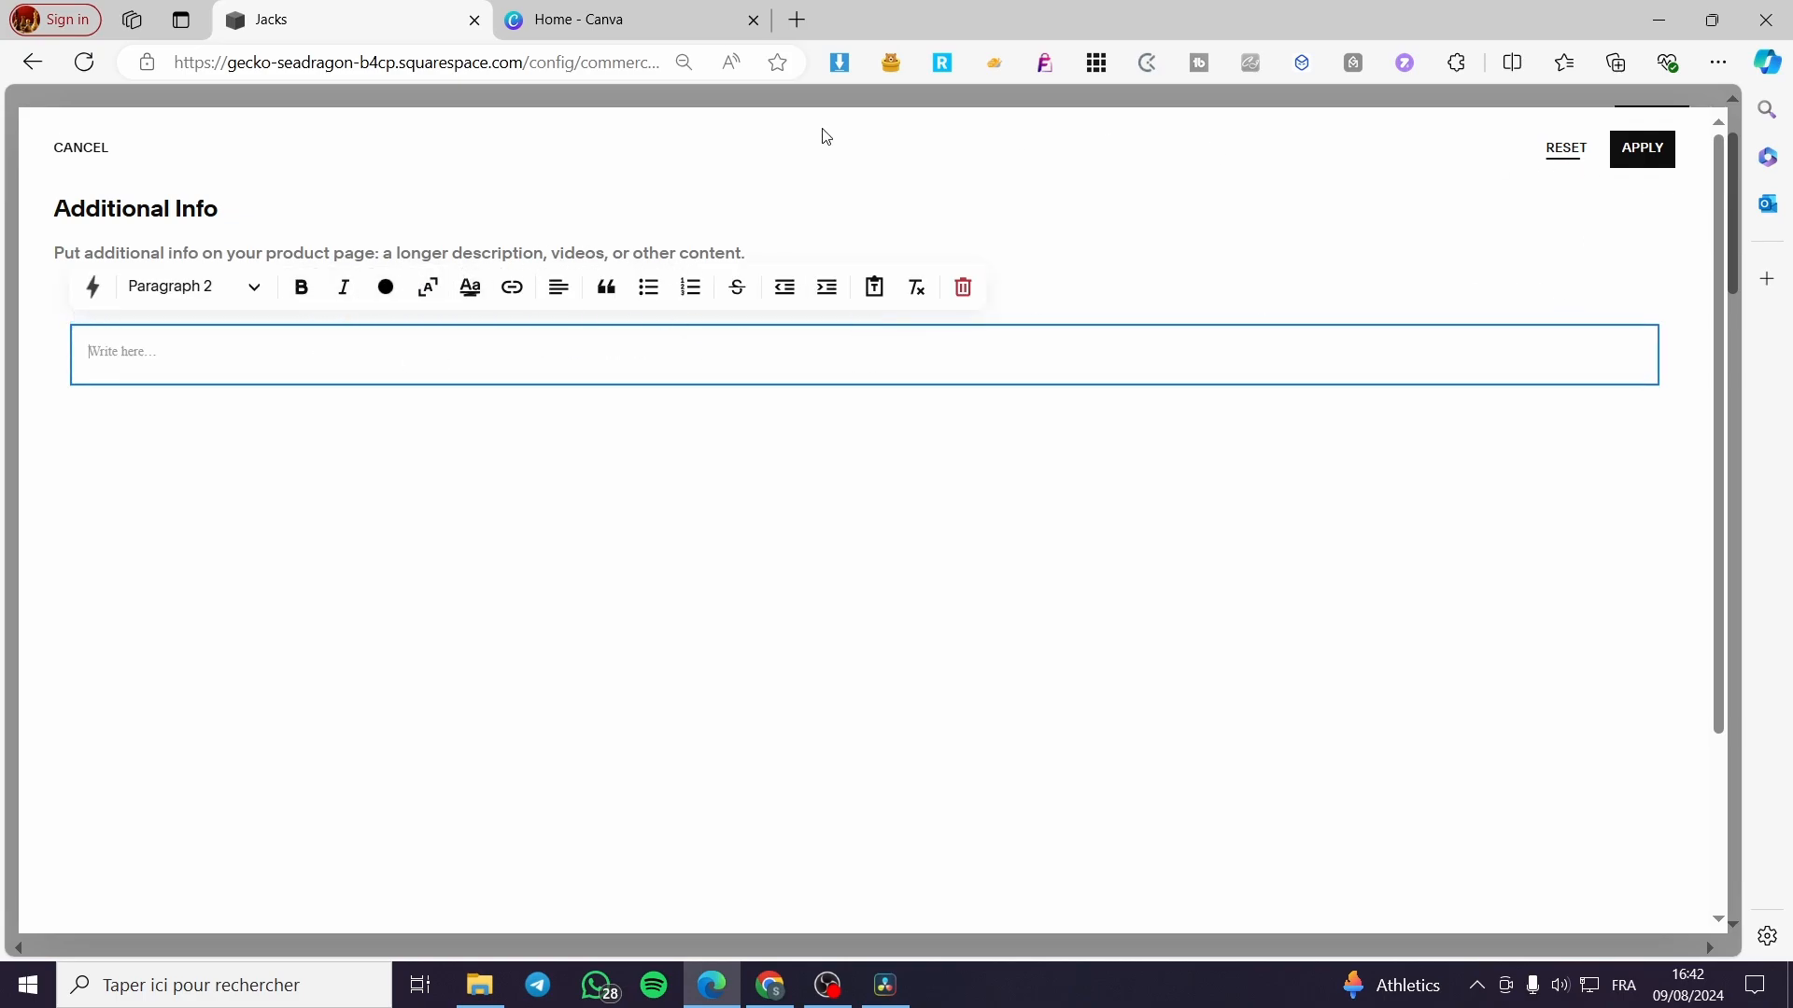
pyautogui.click(80, 148)
# - Examine the Featured Image's options and the product's Inventory settings
pyautogui.scroll(-3, 937, 644)
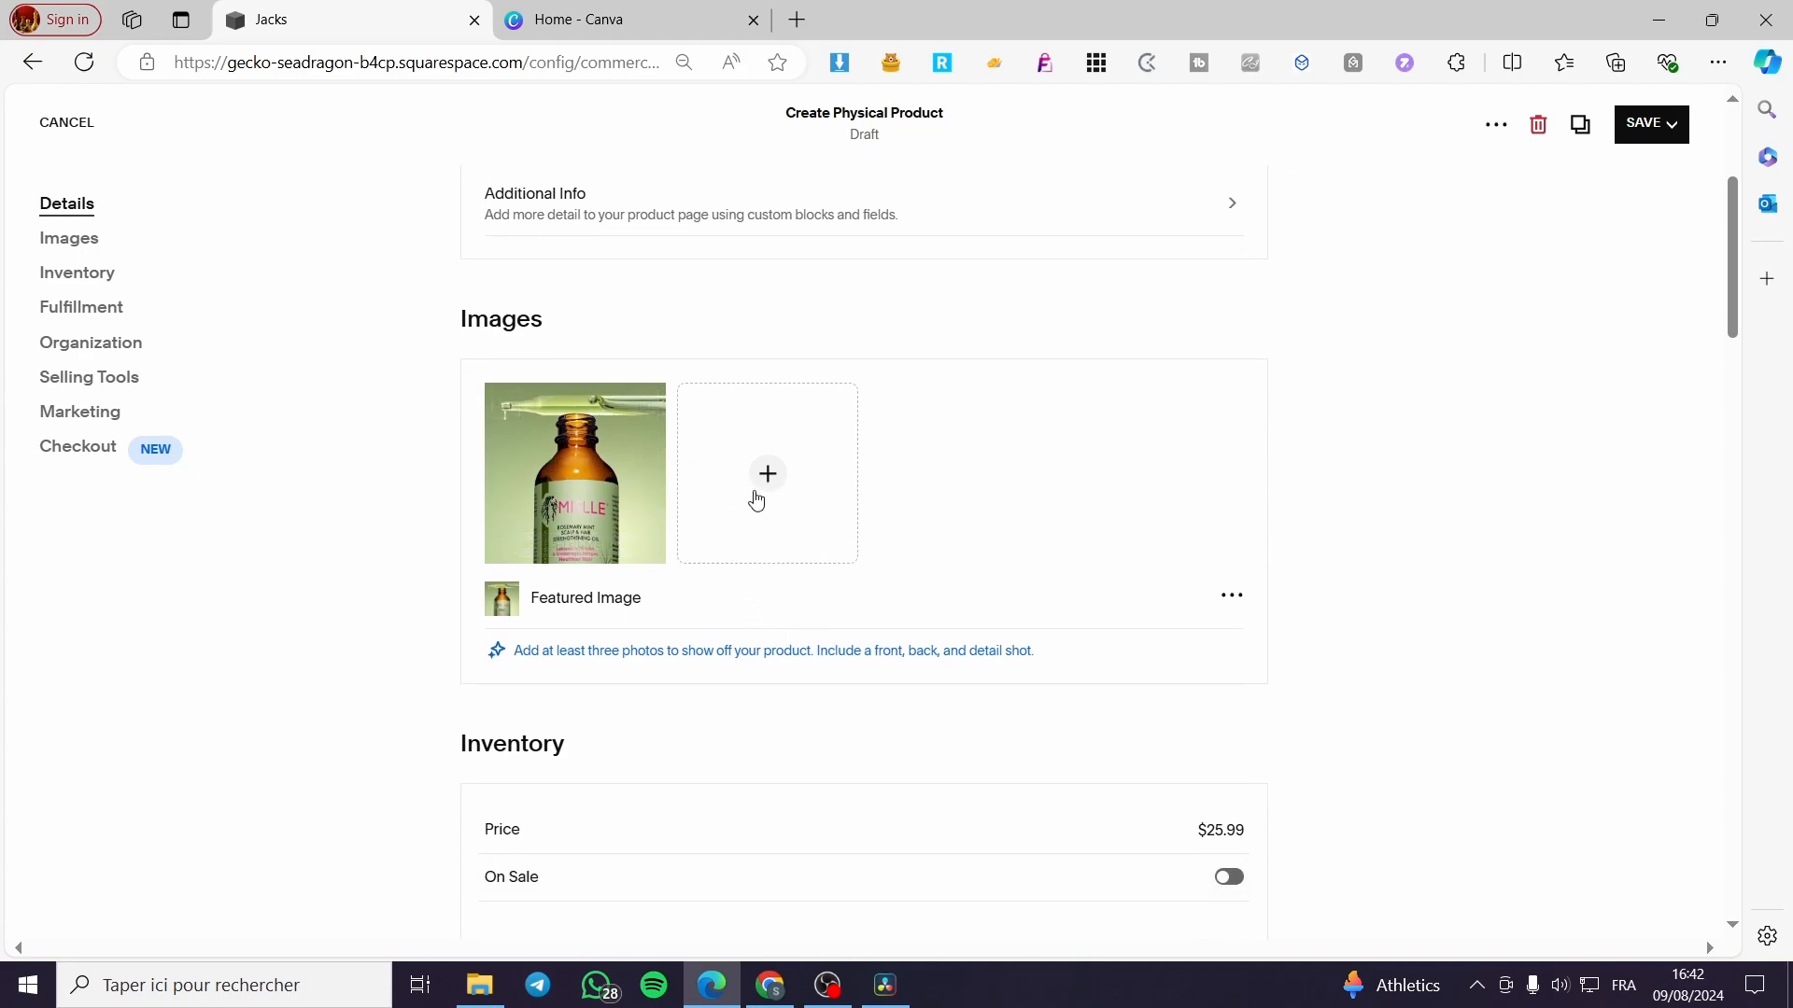
pyautogui.click(1232, 597)
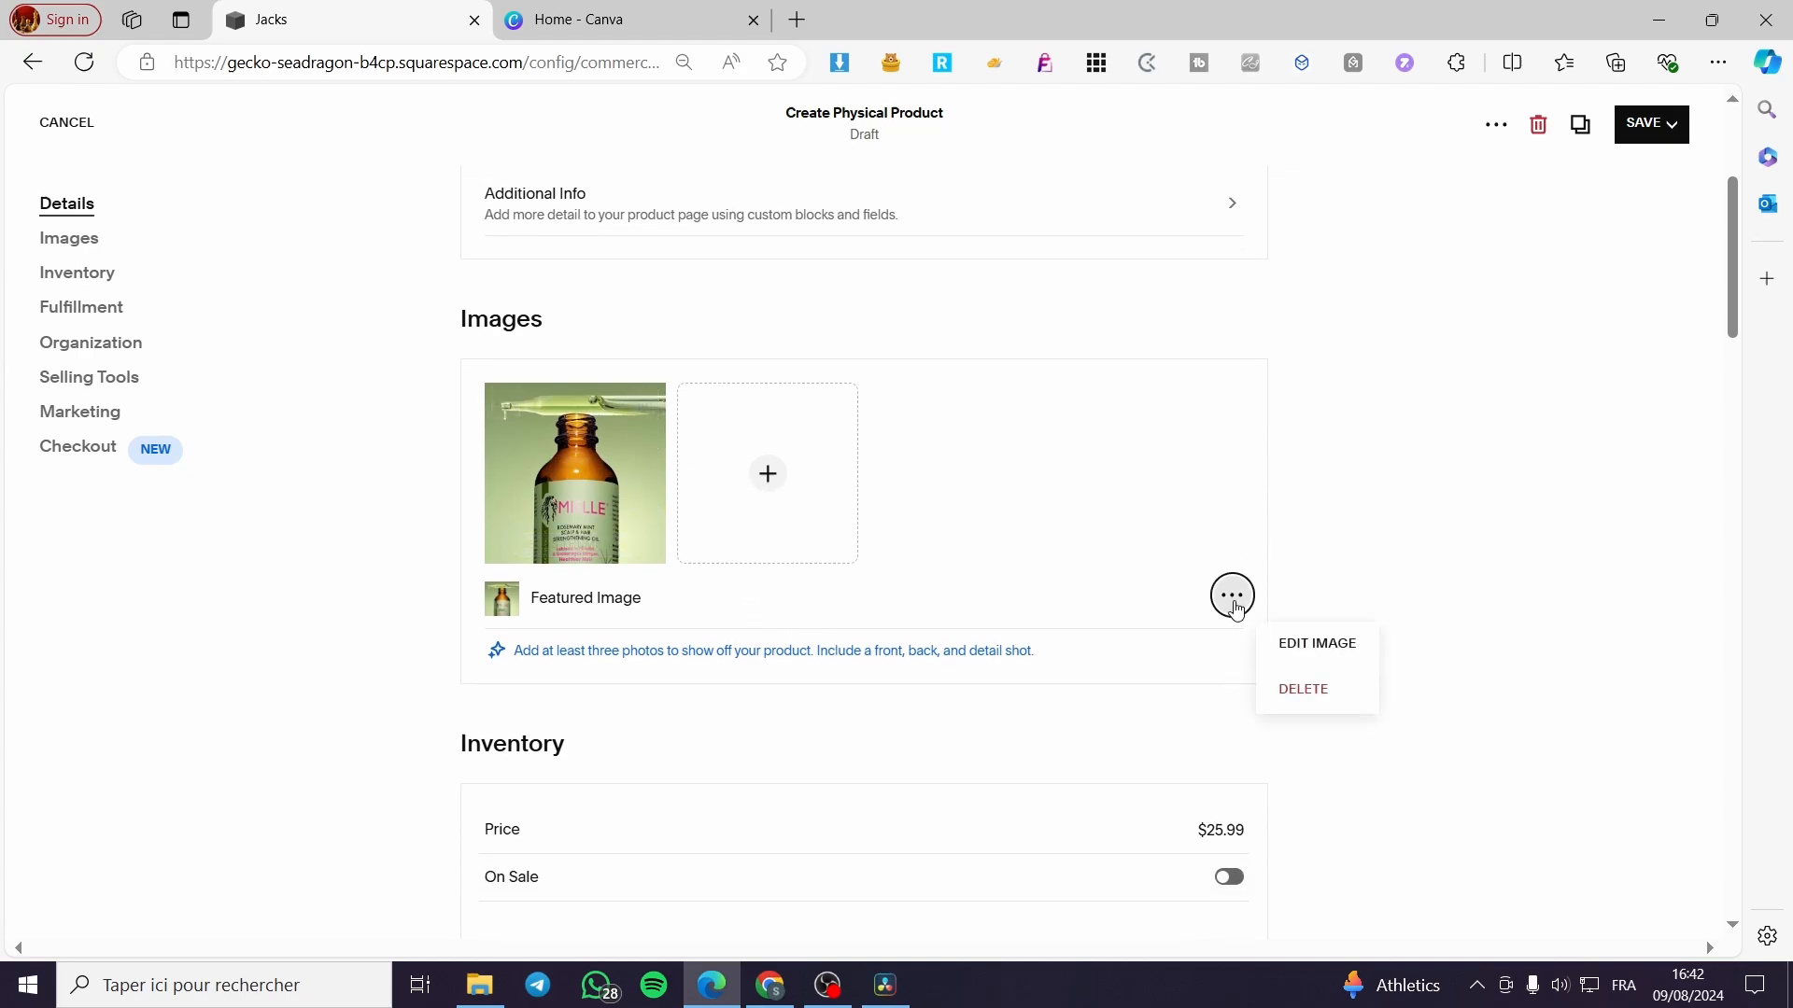
pyautogui.click(1431, 543)
pyautogui.scroll(-1, 663, 732)
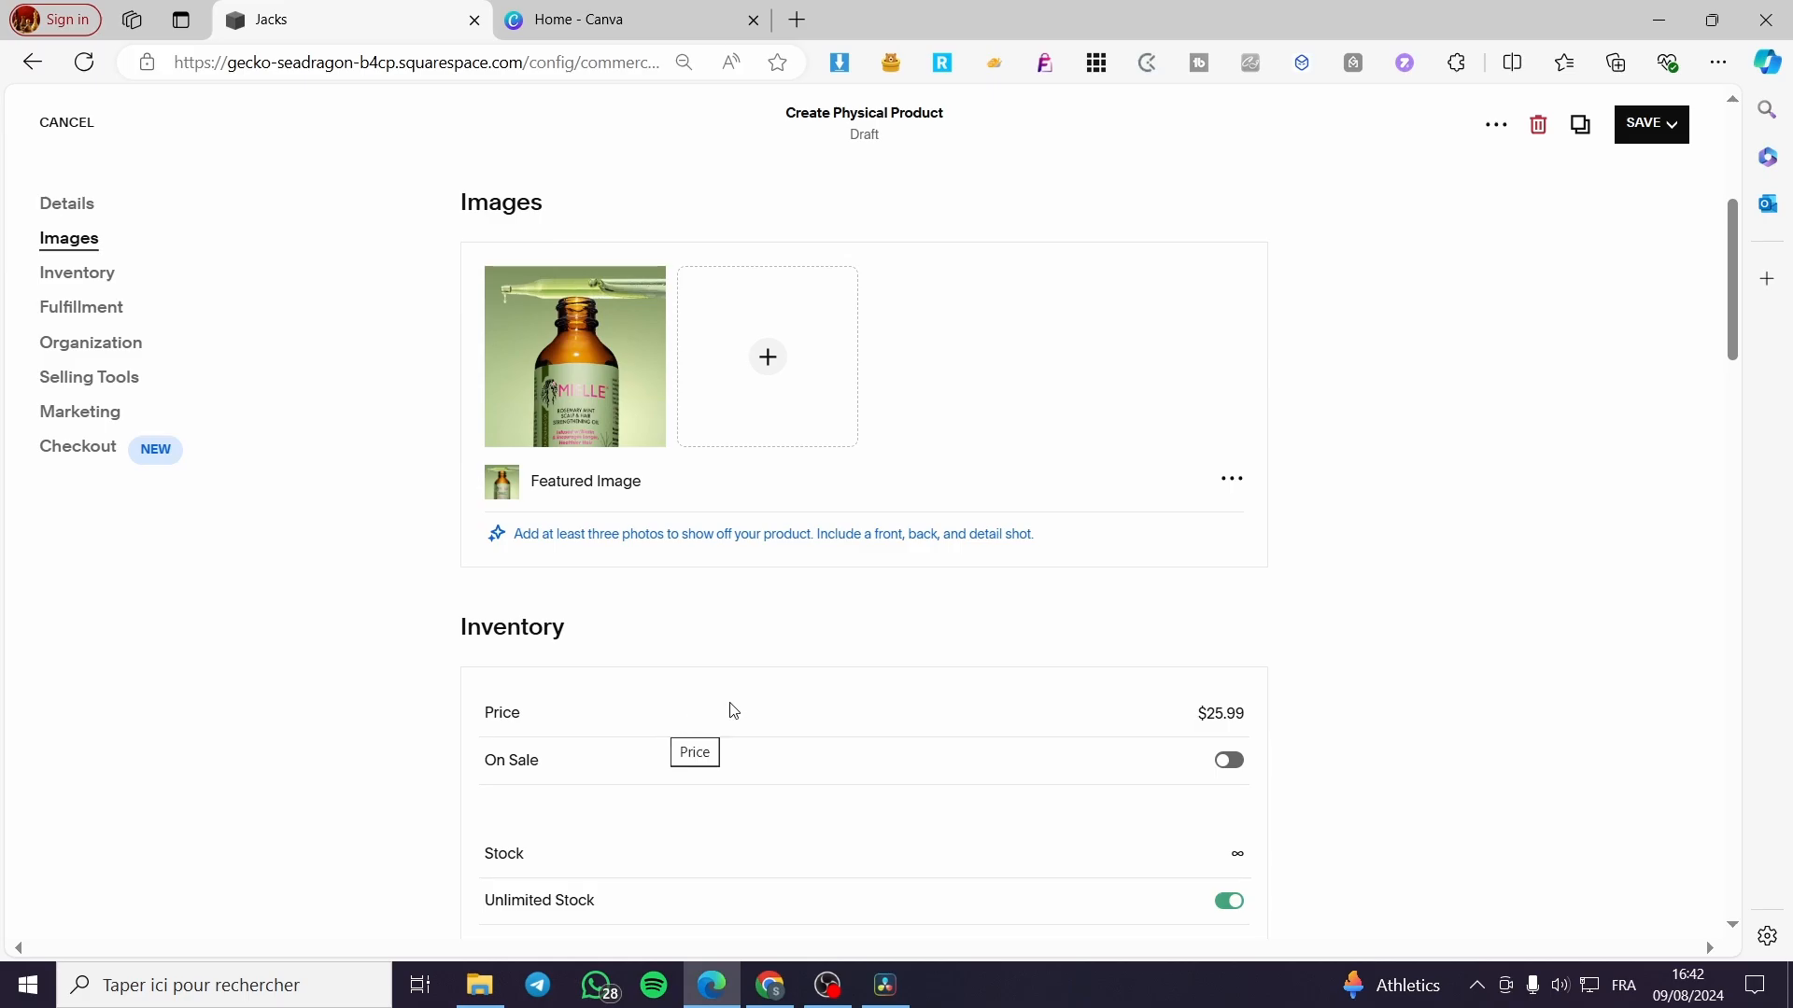
pyautogui.scroll(-2, 513, 660)
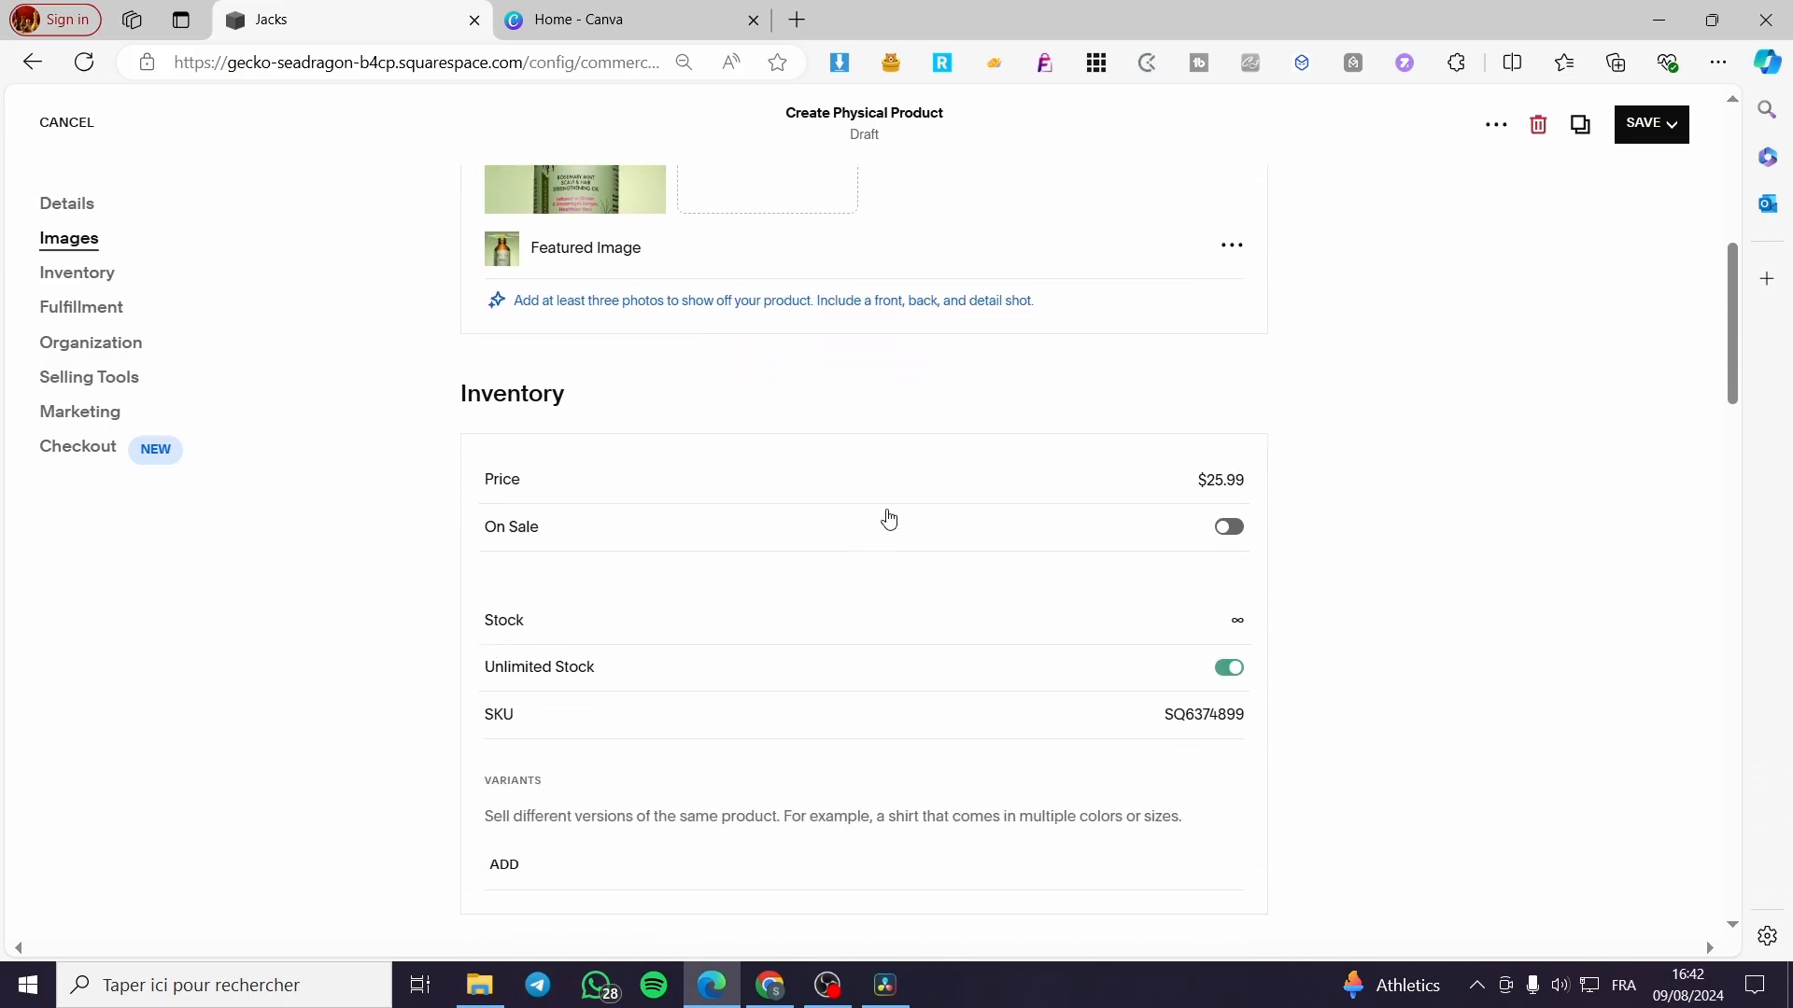
# - Look at the option types available for product variants, such as Size, and leave the variant options without saving
pyautogui.scroll(-2, 889, 520)
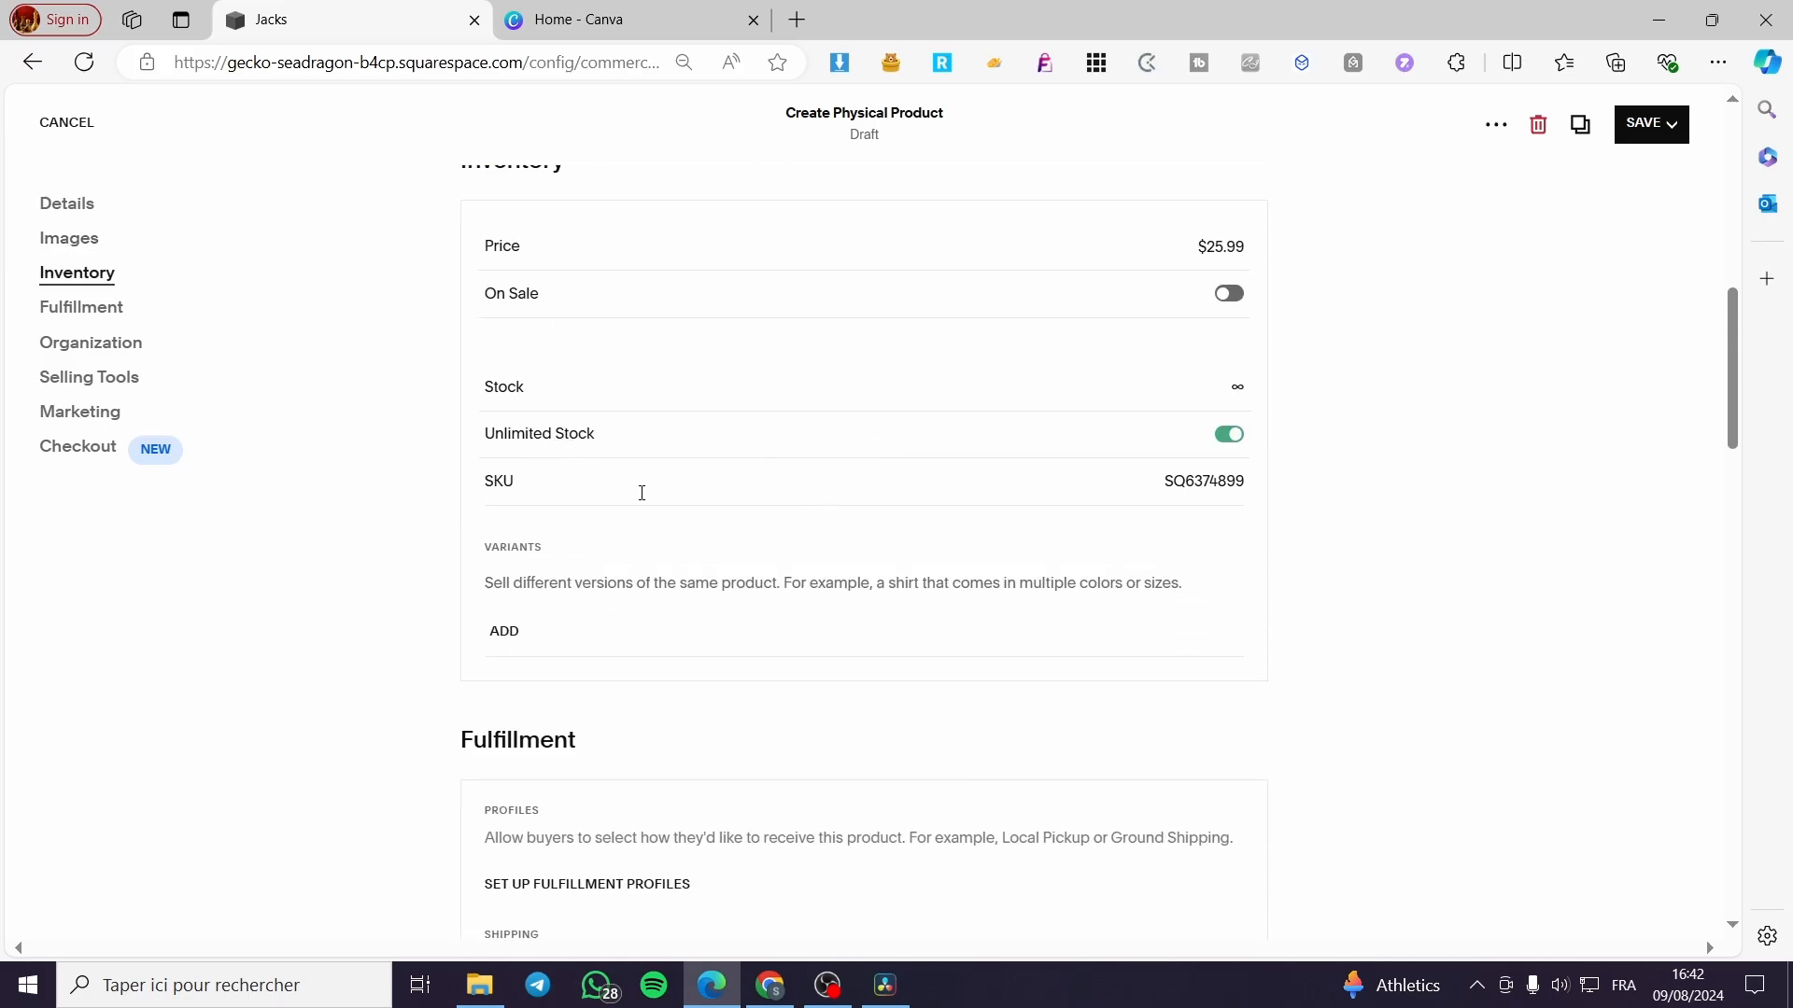
pyautogui.scroll(-1, 642, 493)
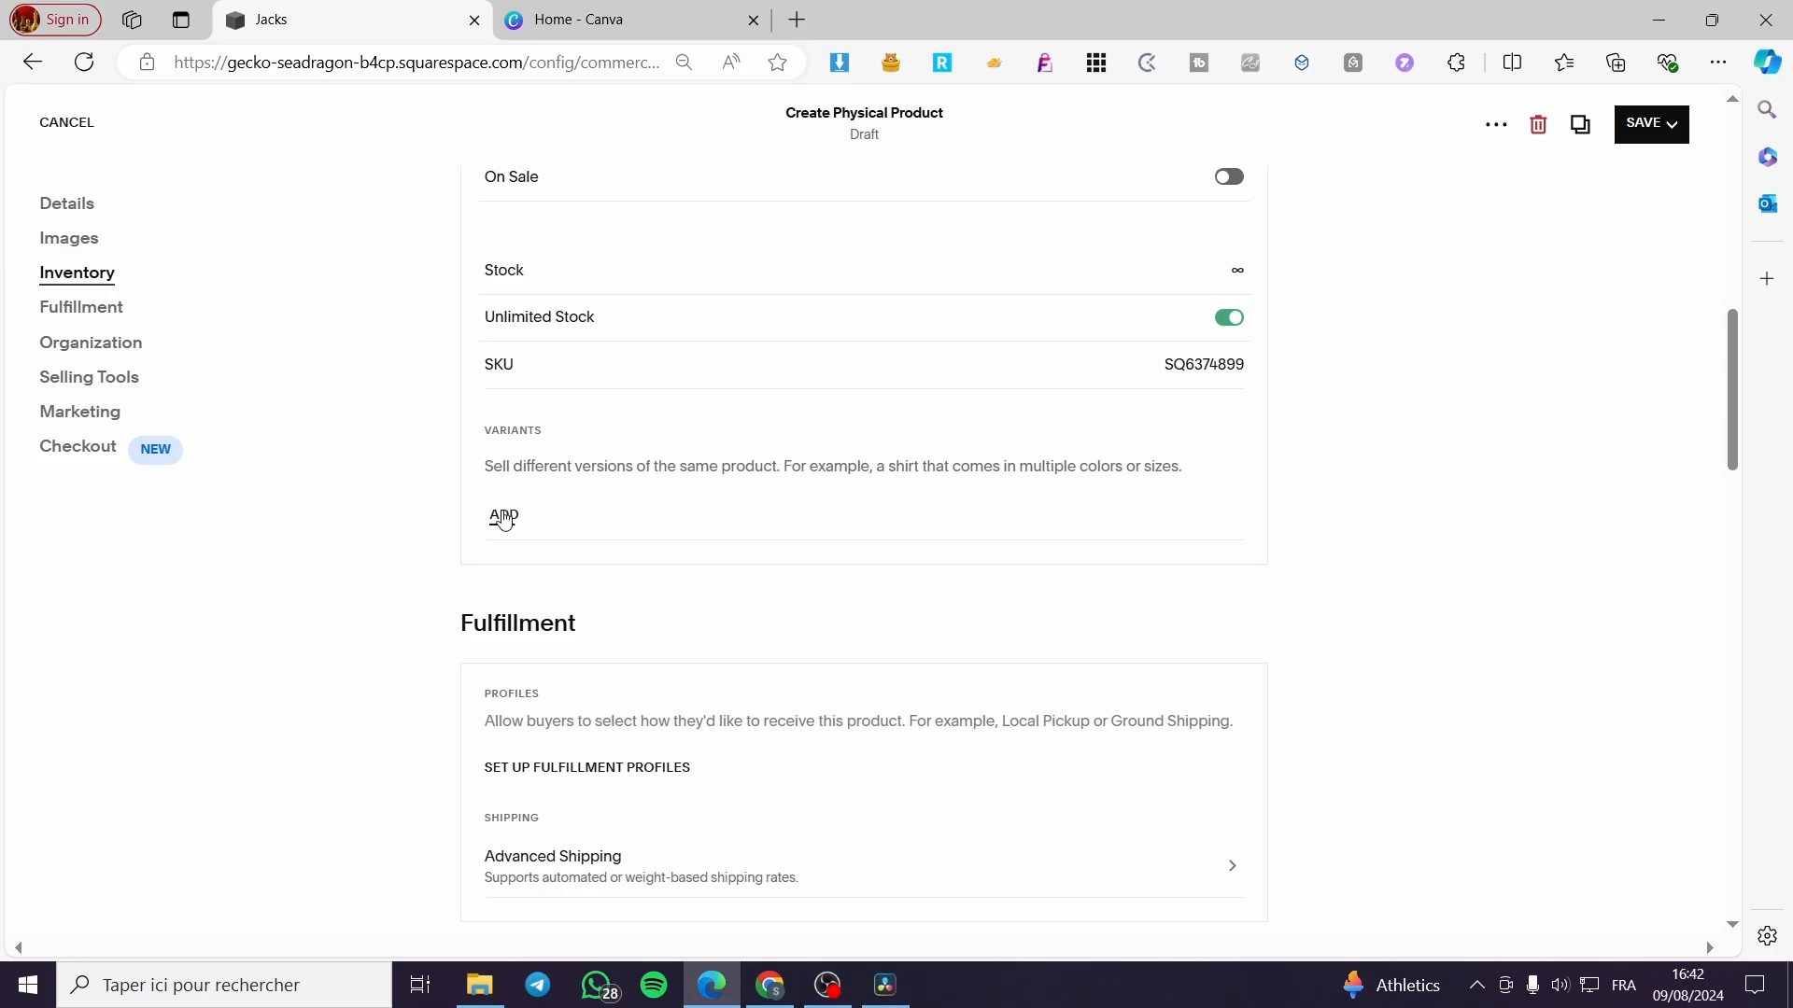
pyautogui.click(505, 519)
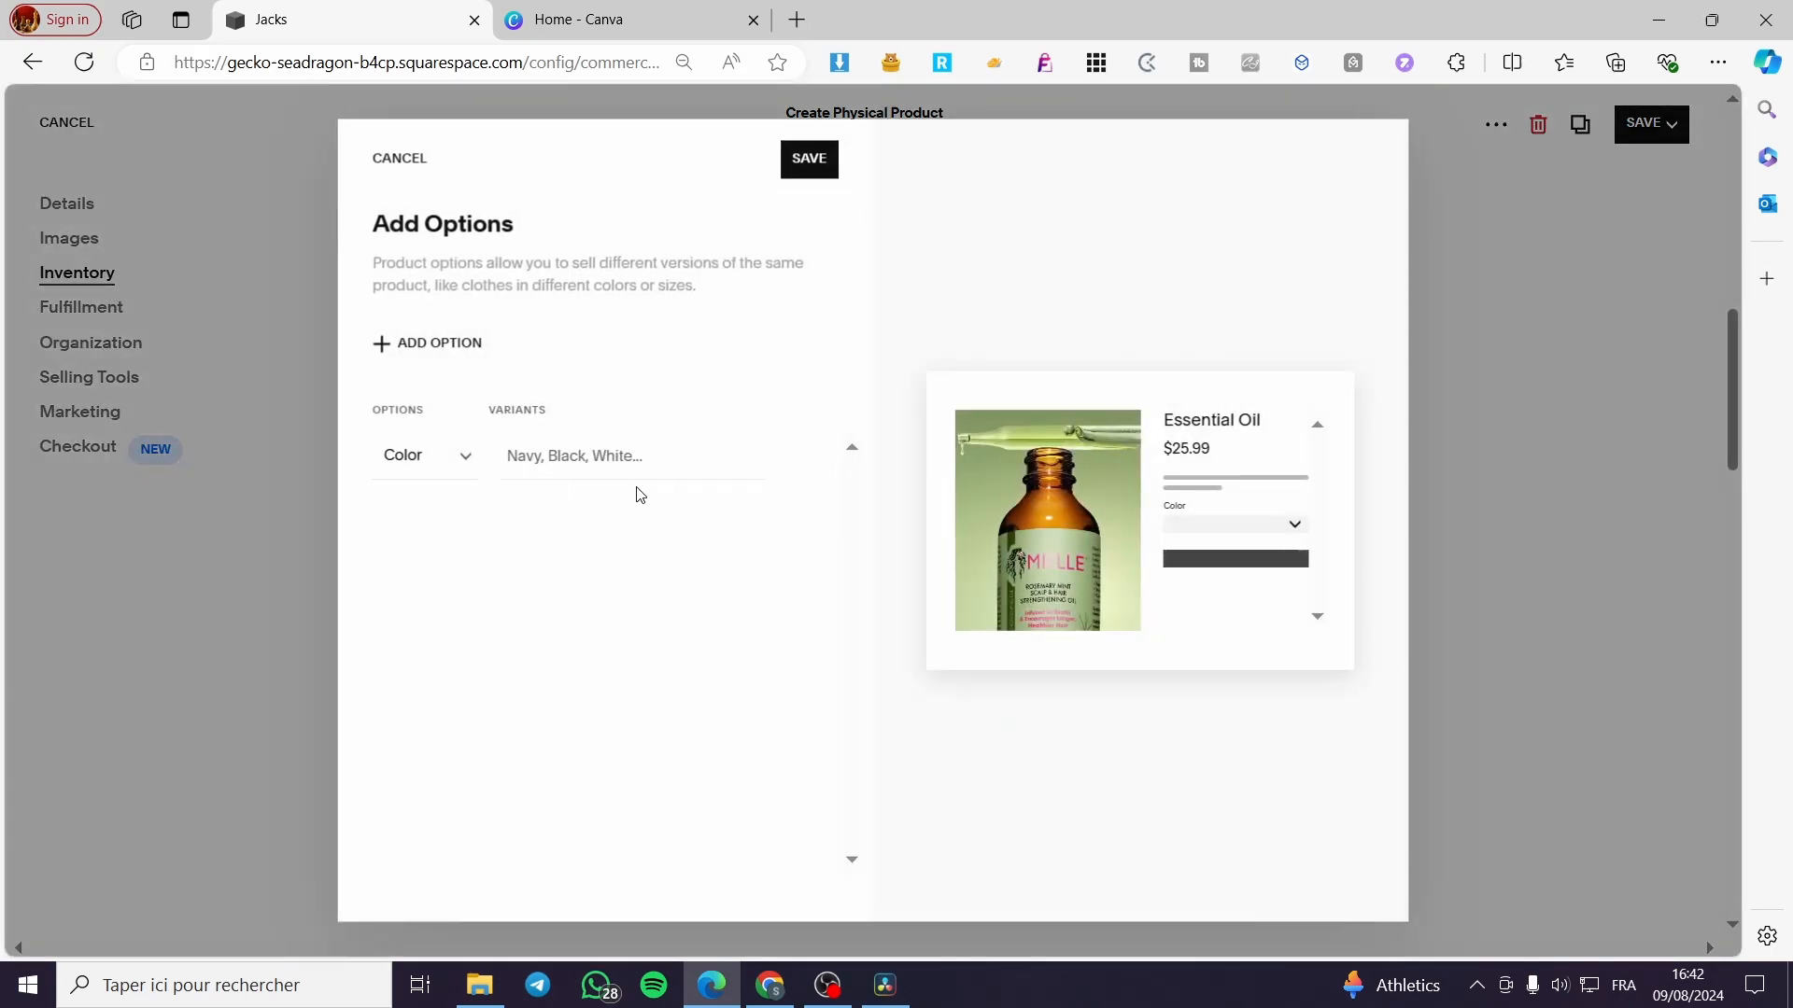
pyautogui.click(432, 457)
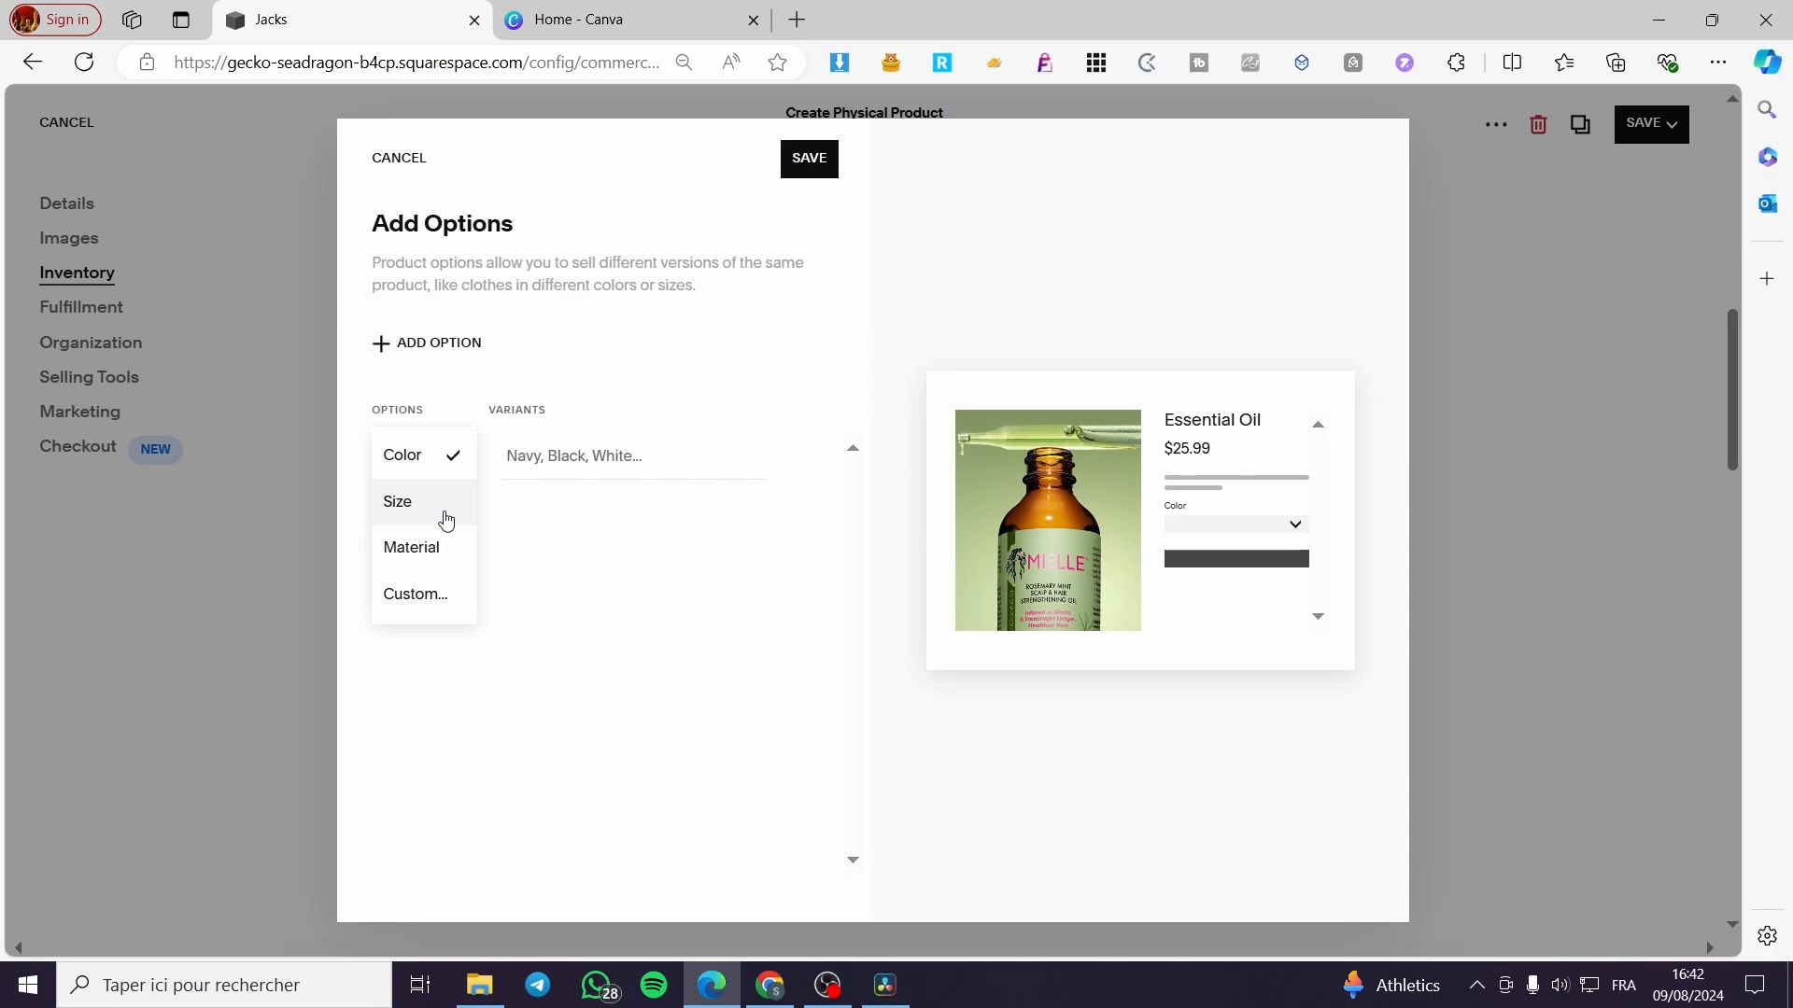
pyautogui.click(447, 520)
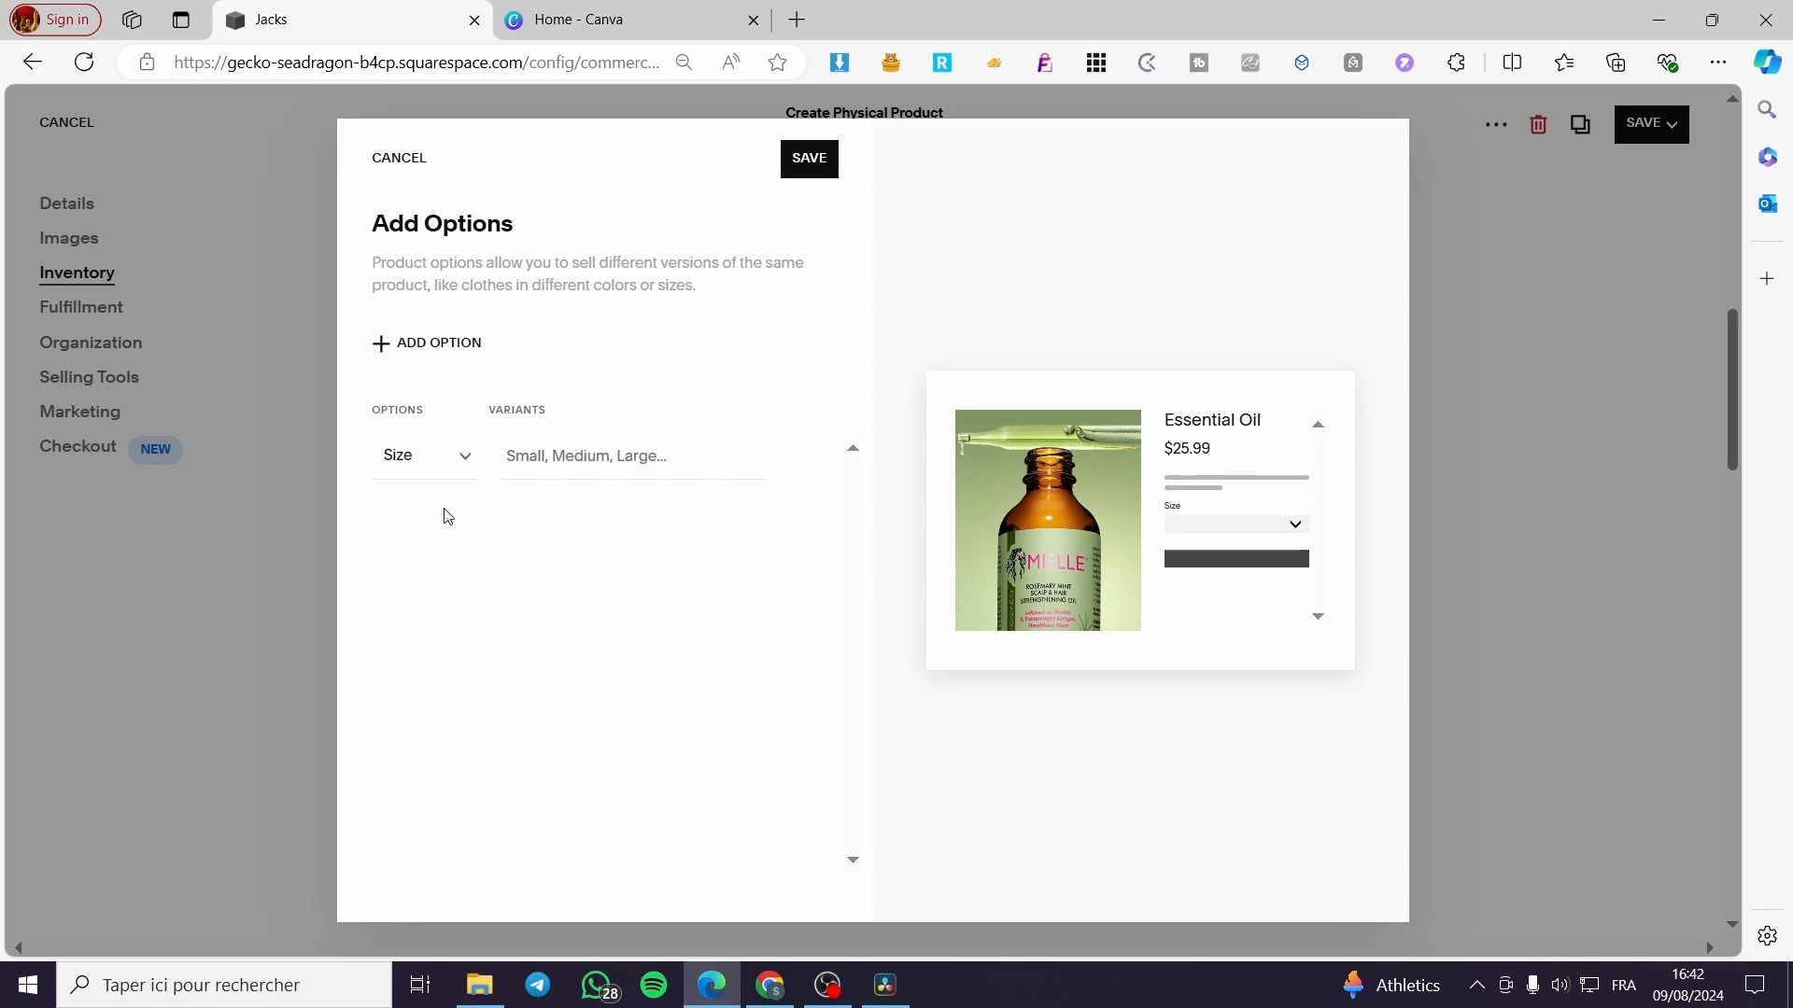
pyautogui.click(422, 467)
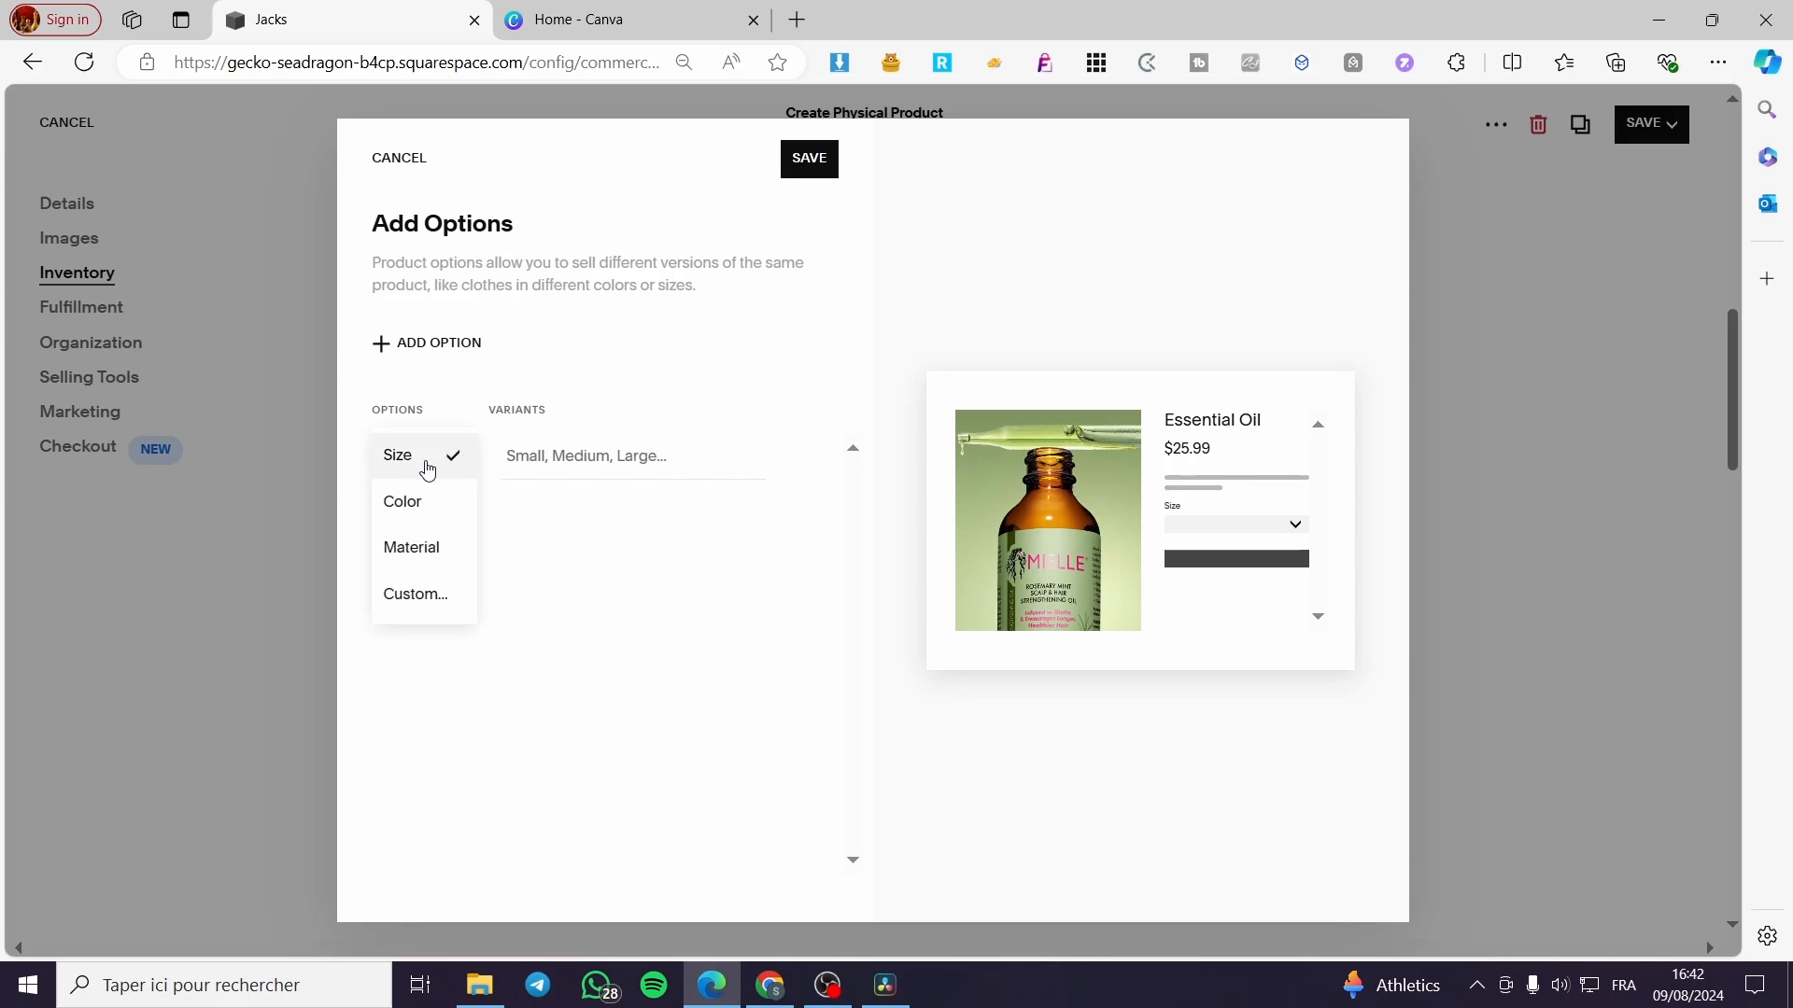
pyautogui.click(404, 163)
pyautogui.click(404, 164)
# - Check the product's fulfillment profile setup and its Advanced Shipping dimensions and weight, cancelling out of both
pyautogui.scroll(-5, 809, 756)
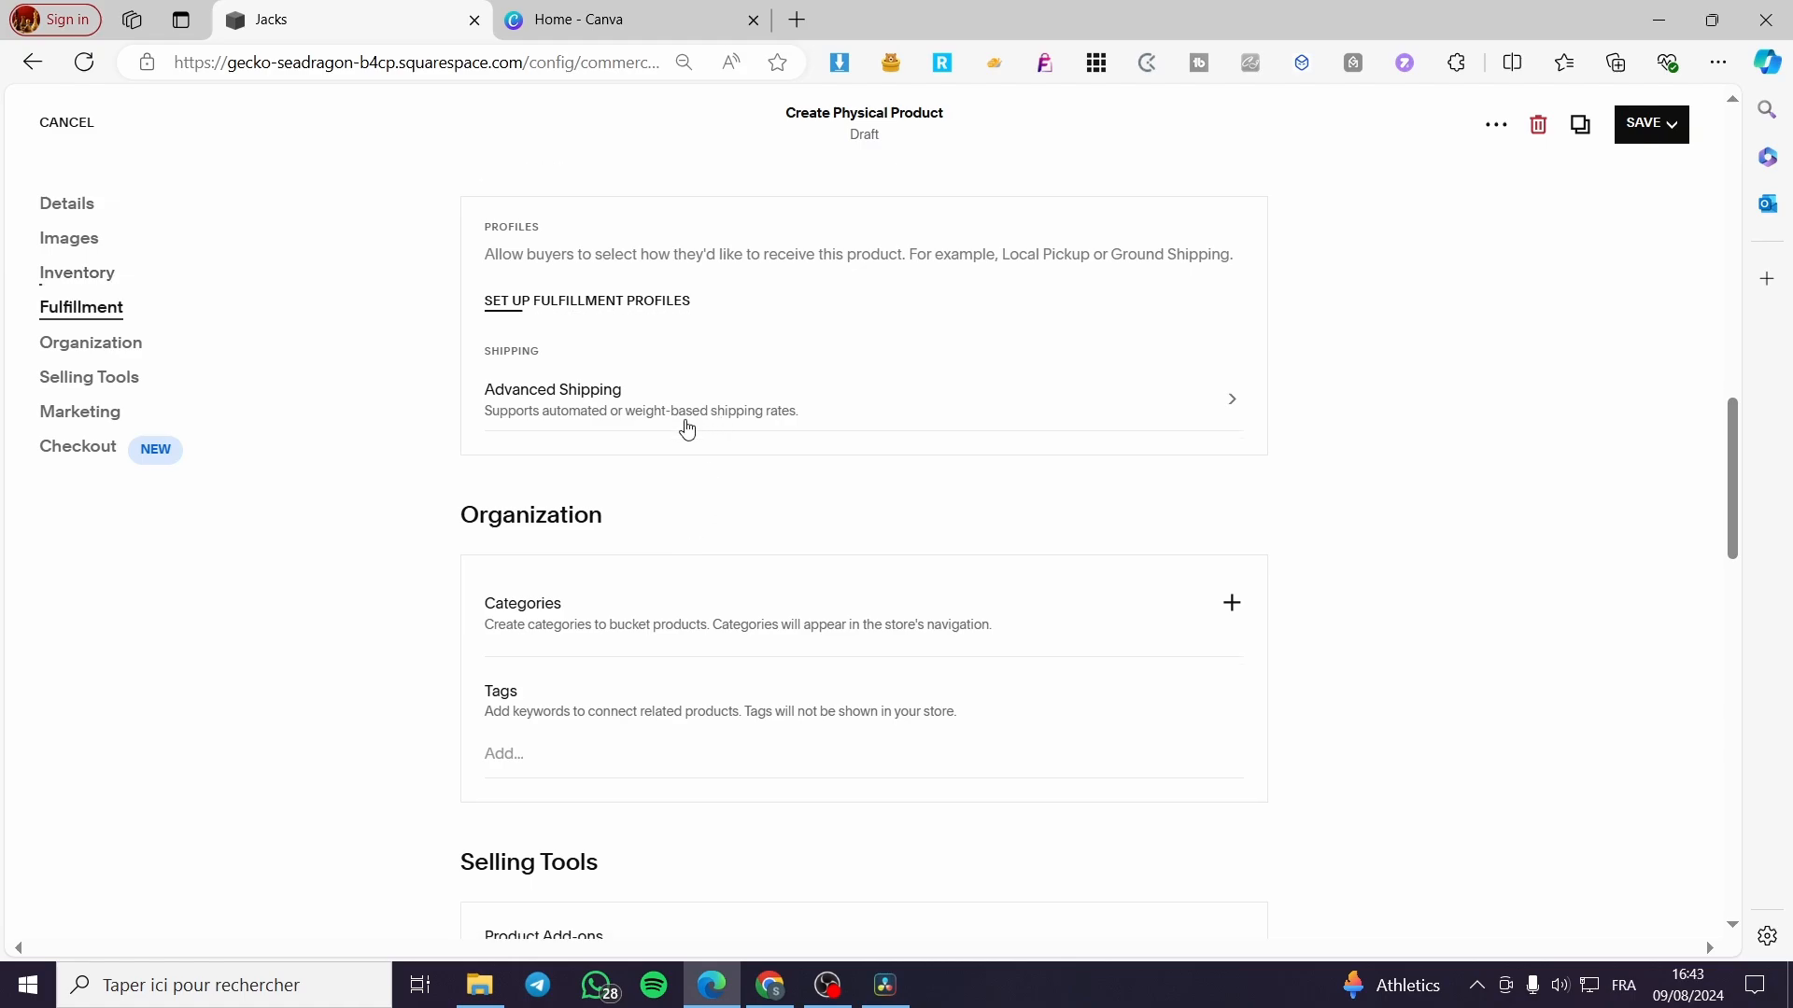
pyautogui.click(620, 303)
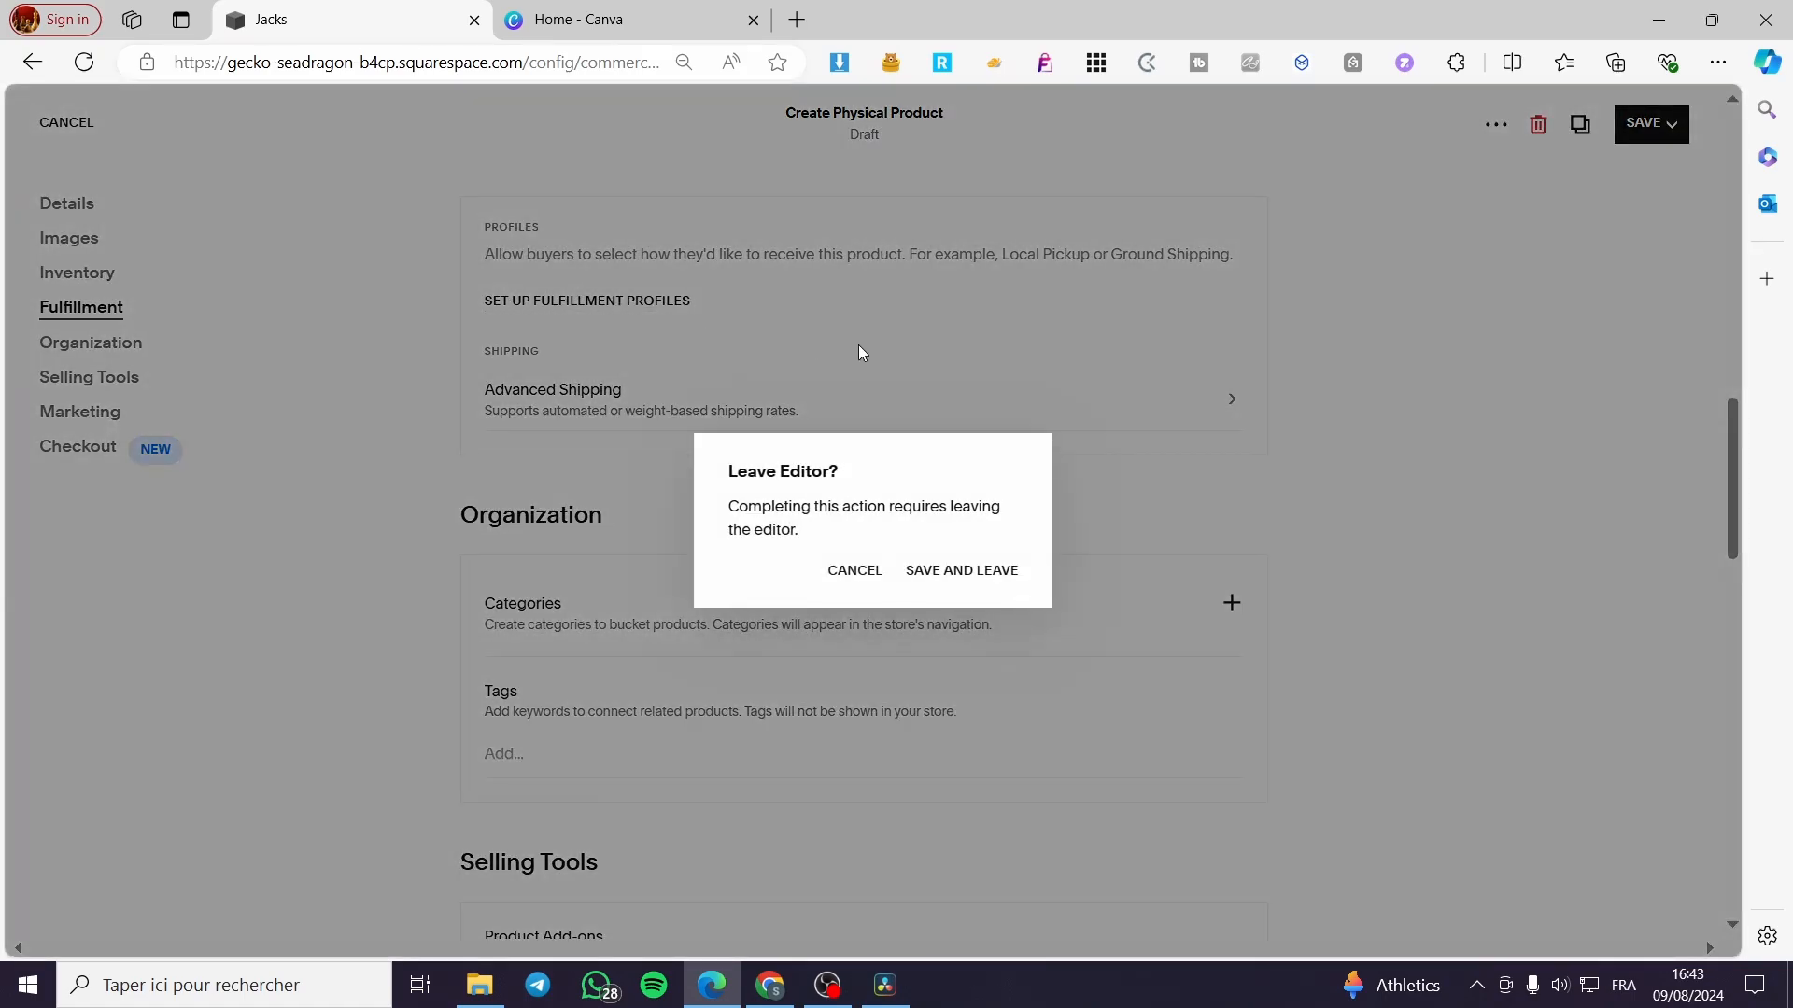
pyautogui.click(843, 569)
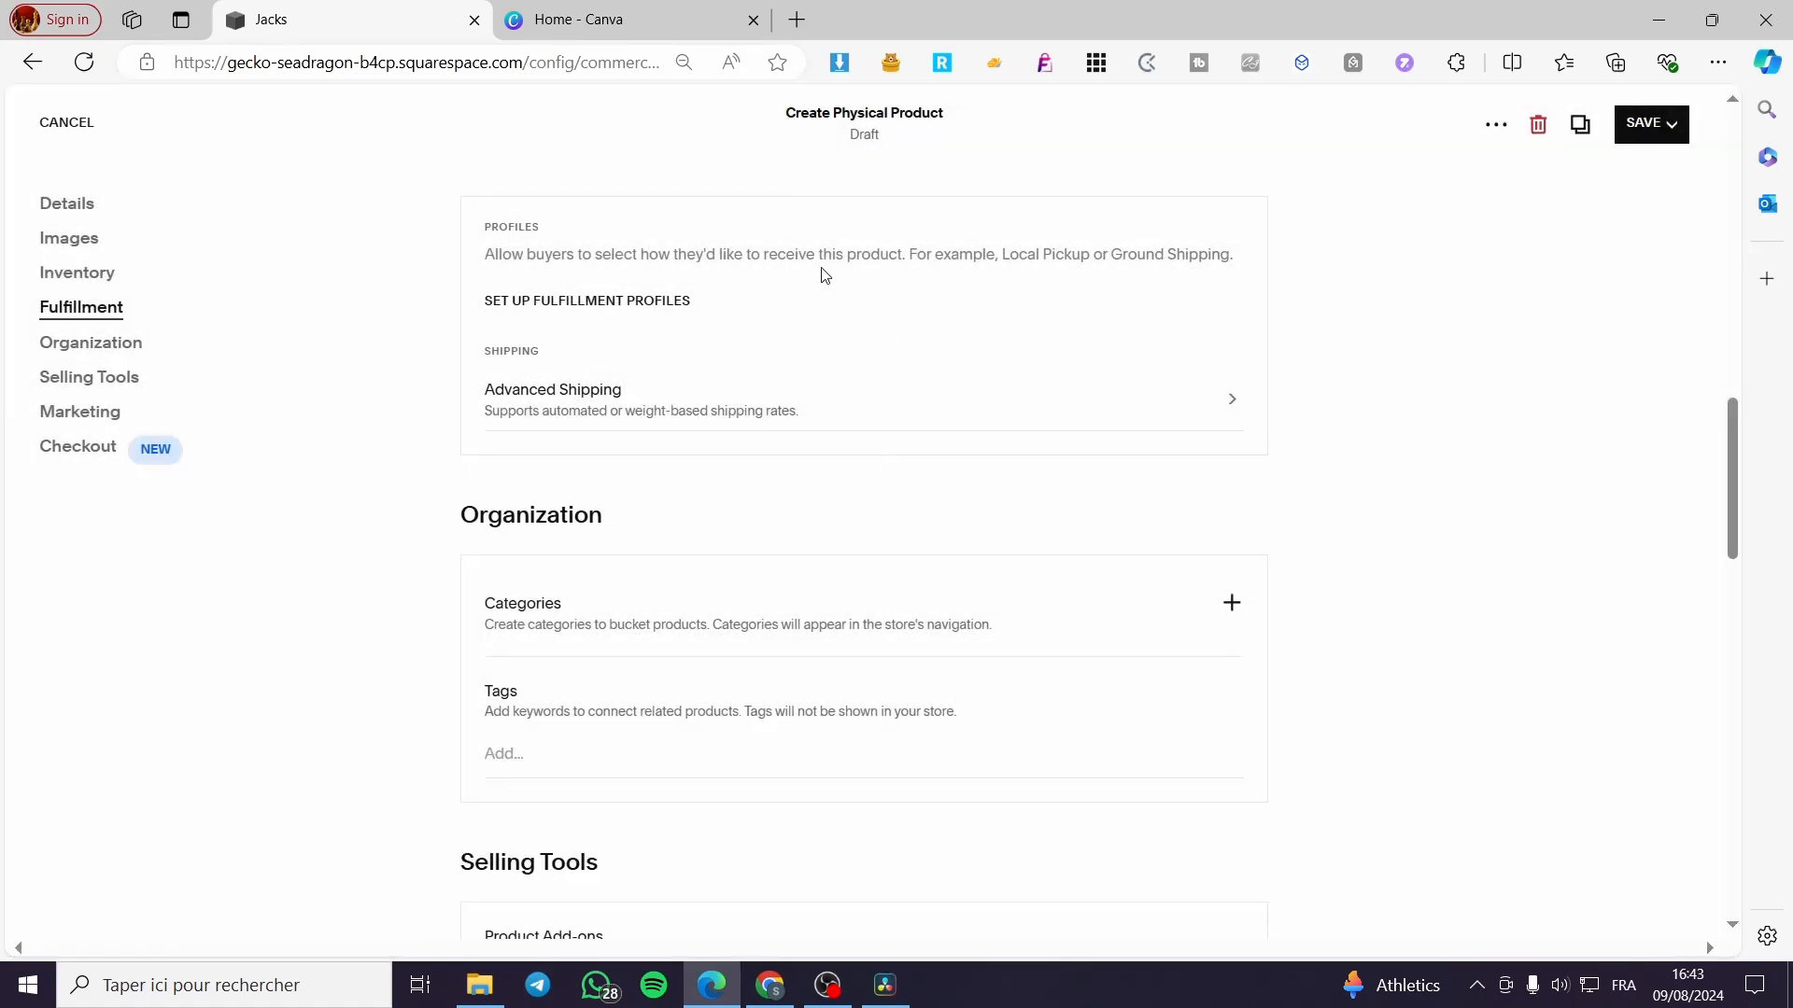
pyautogui.click(629, 410)
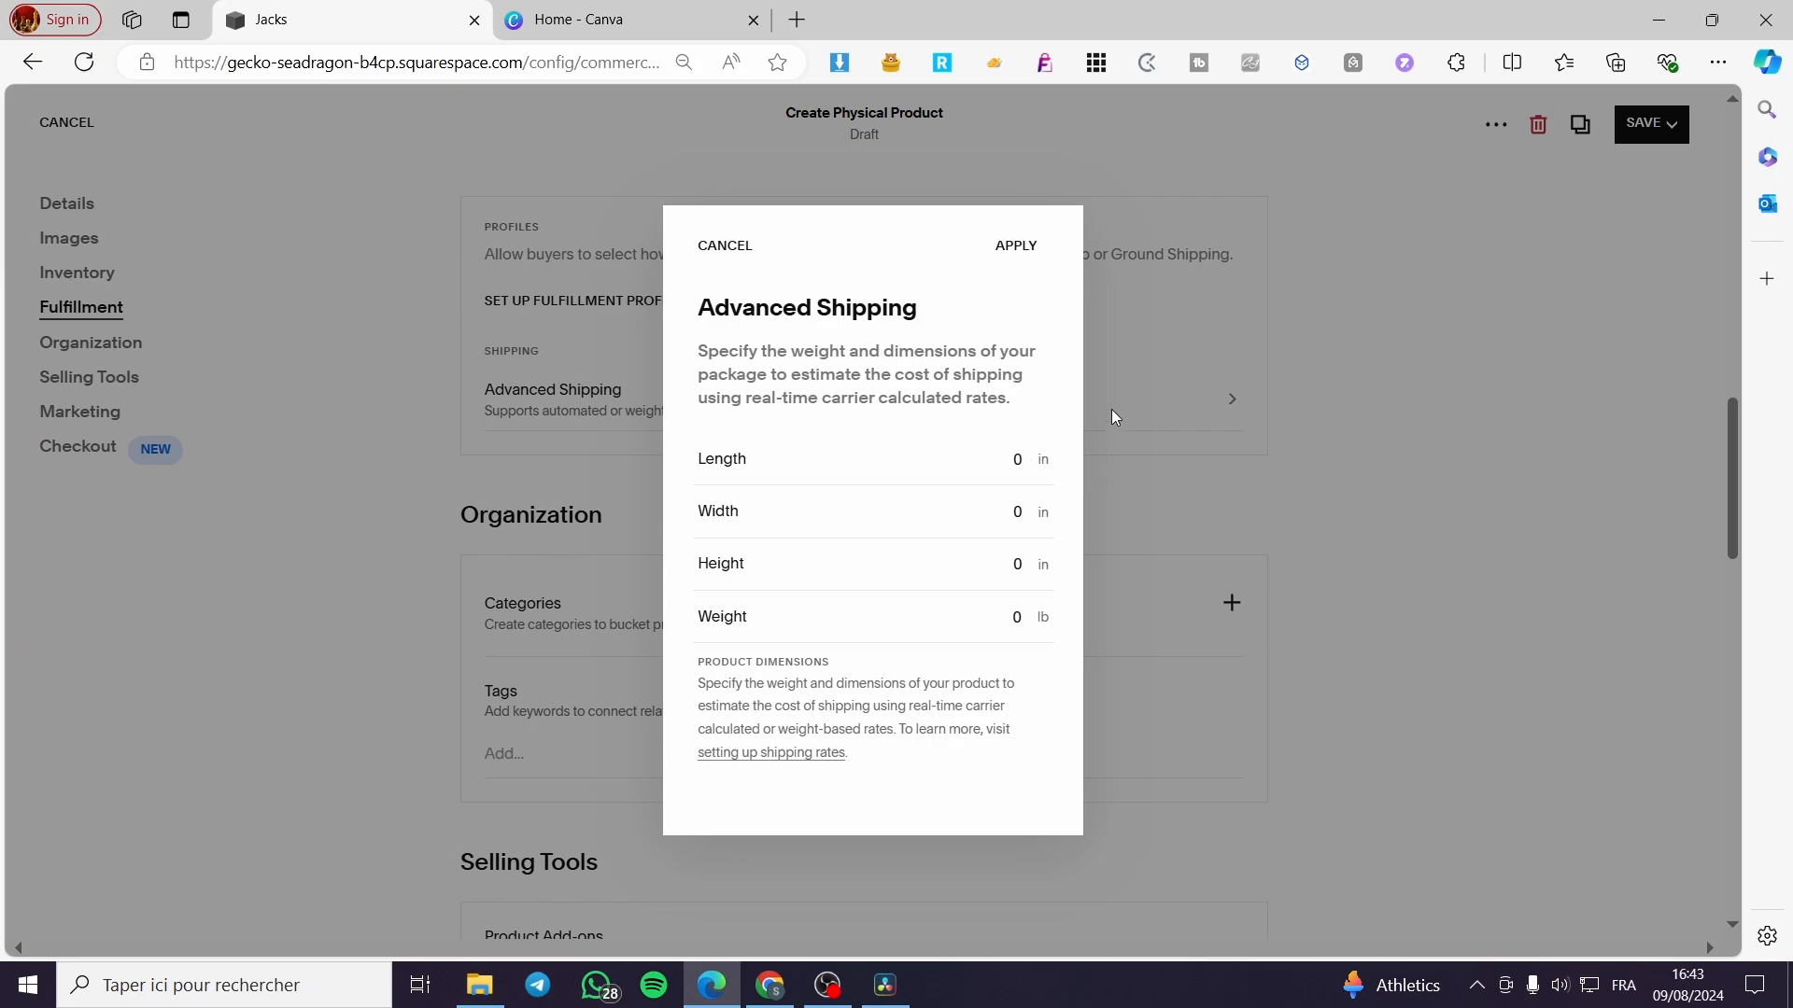
pyautogui.click(717, 244)
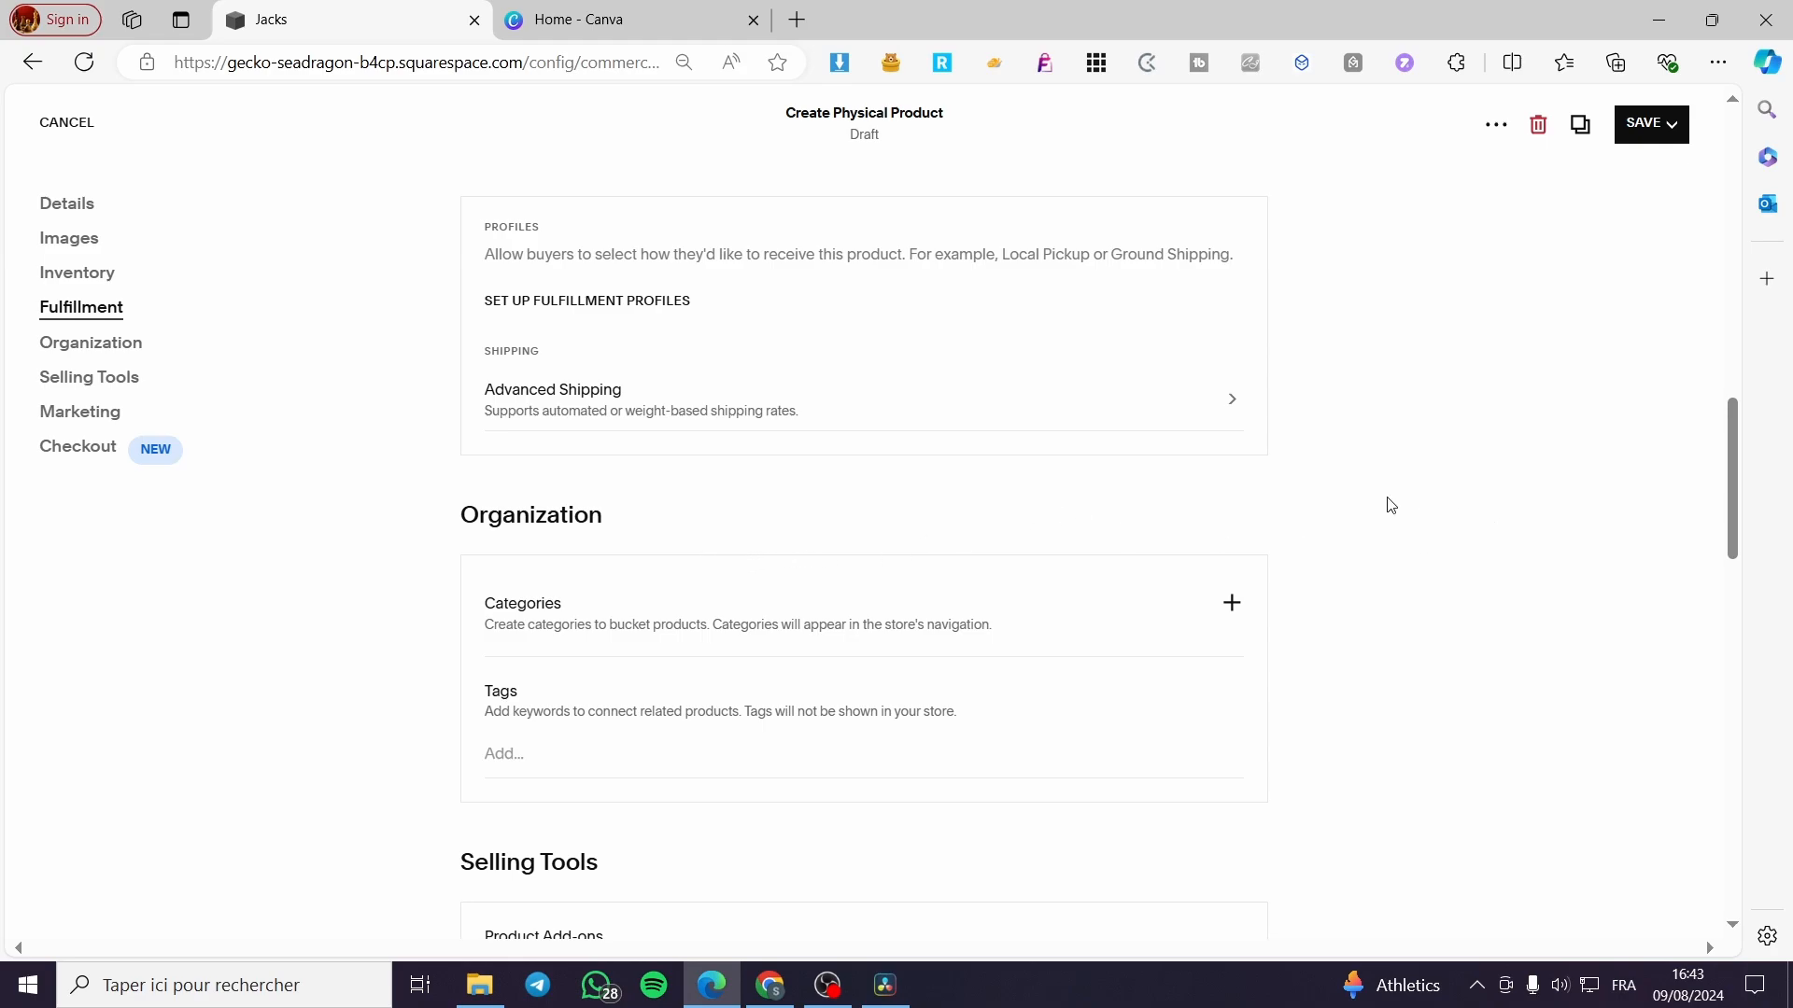
# - Add the tags Oil, Skin and Skin renewal to the product
pyautogui.scroll(-2, 755, 543)
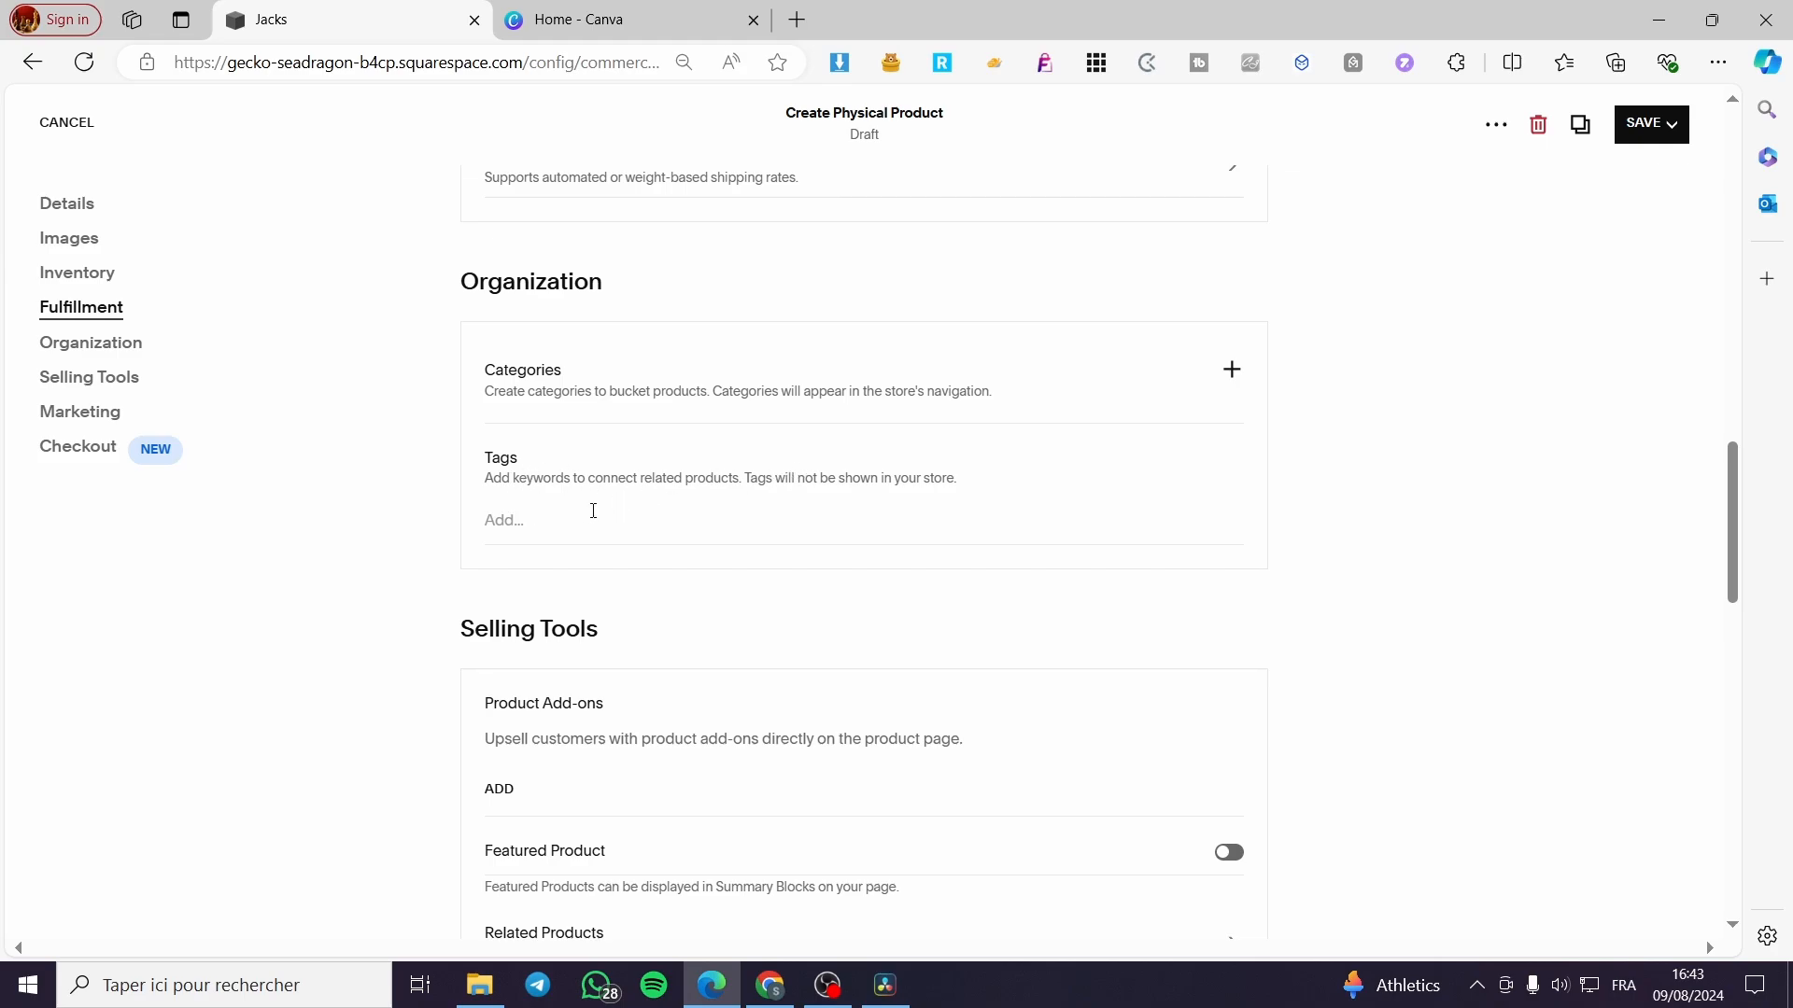
pyautogui.click(576, 514)
pyautogui.write('O')
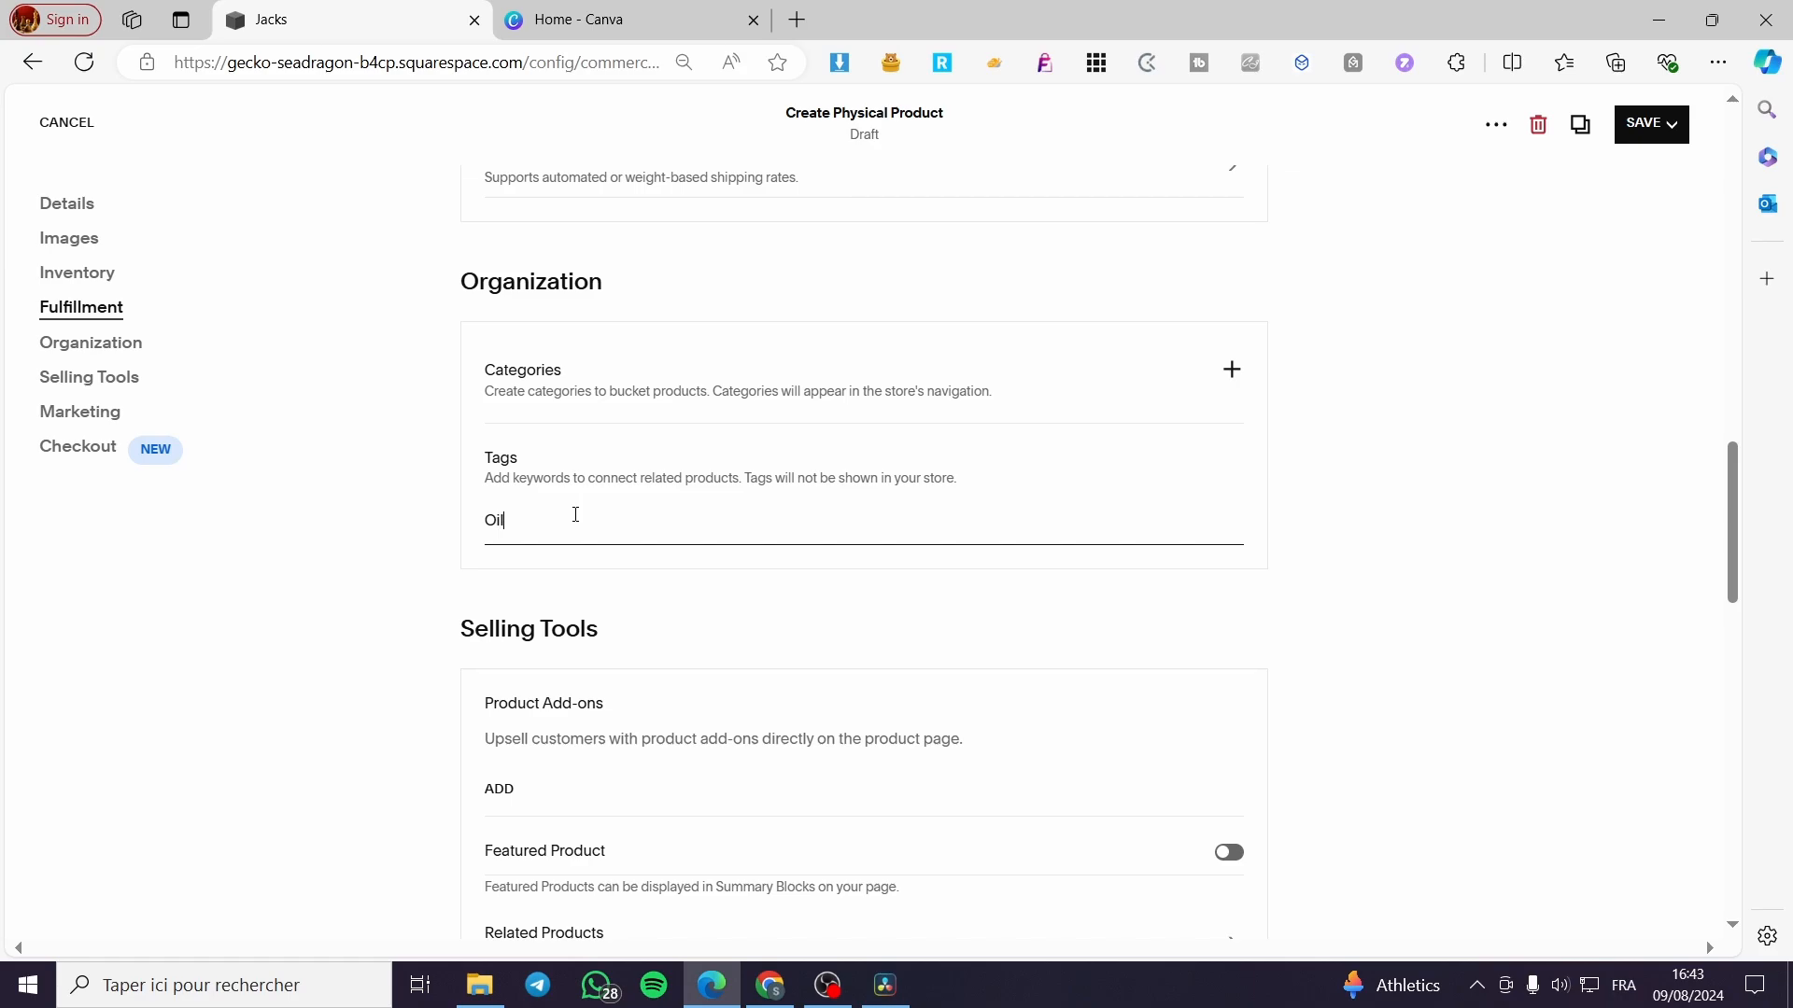
pyautogui.write('il')
pyautogui.press('Return')
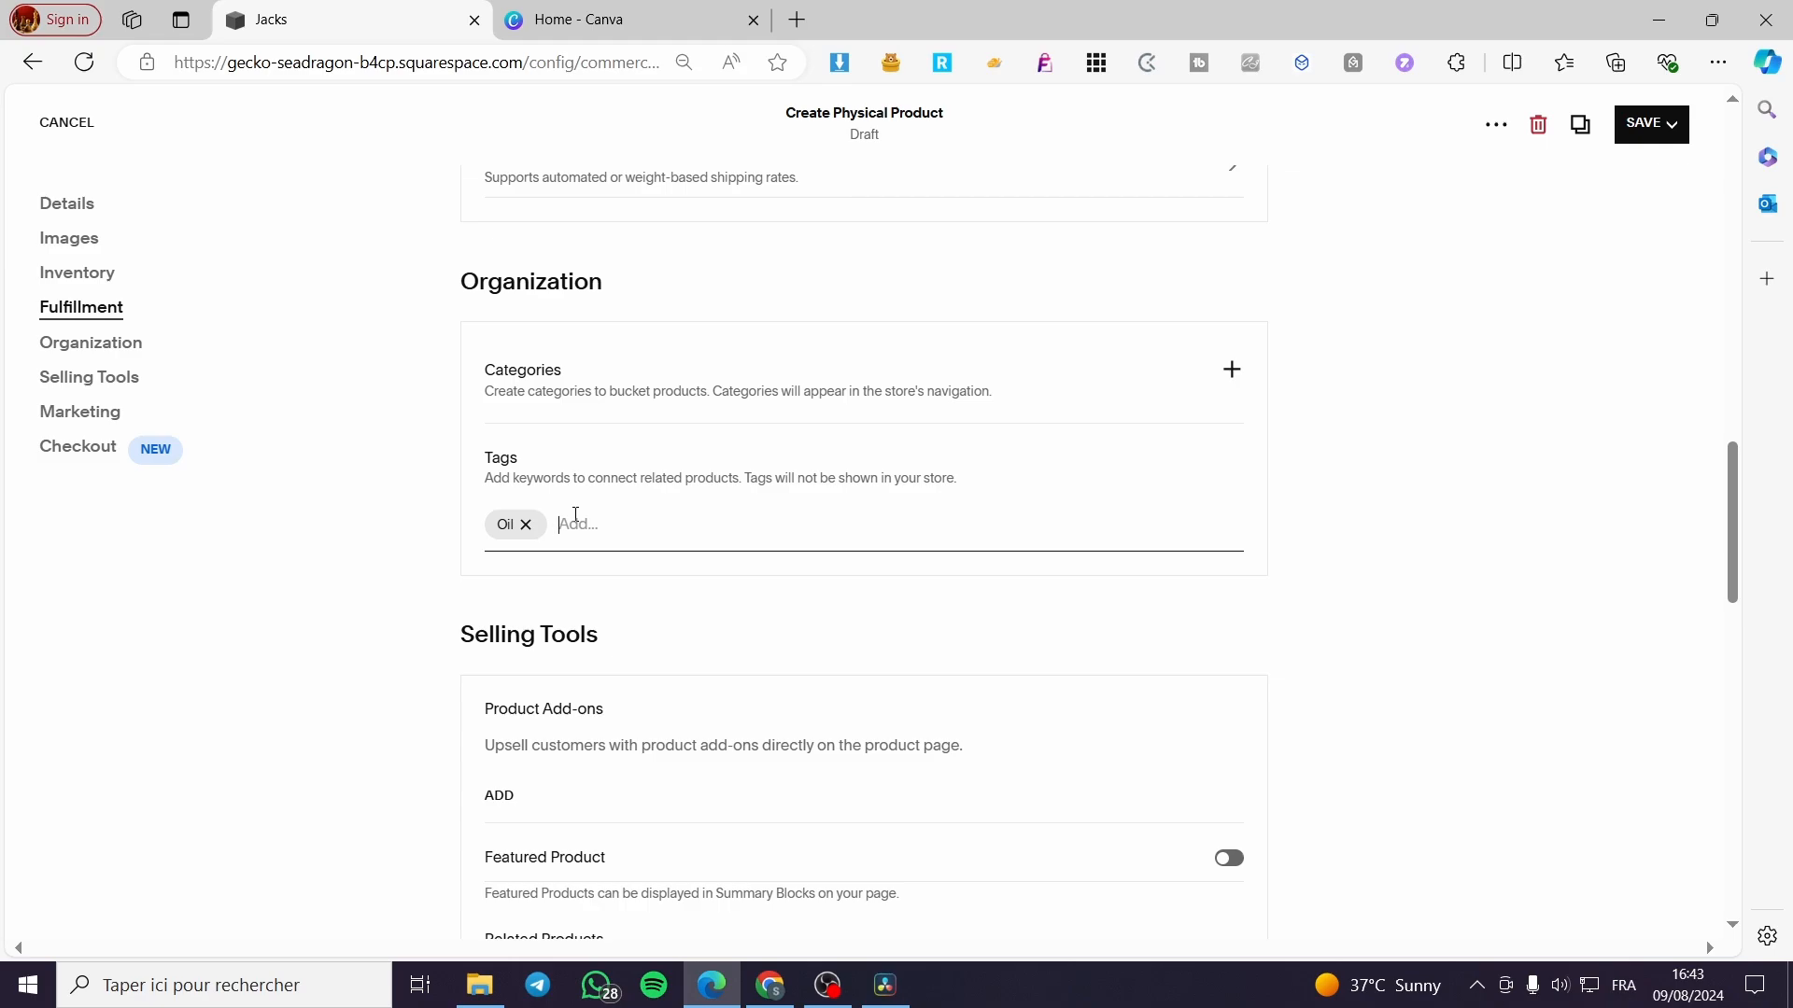
pyautogui.write('Skin')
pyautogui.press('Return')
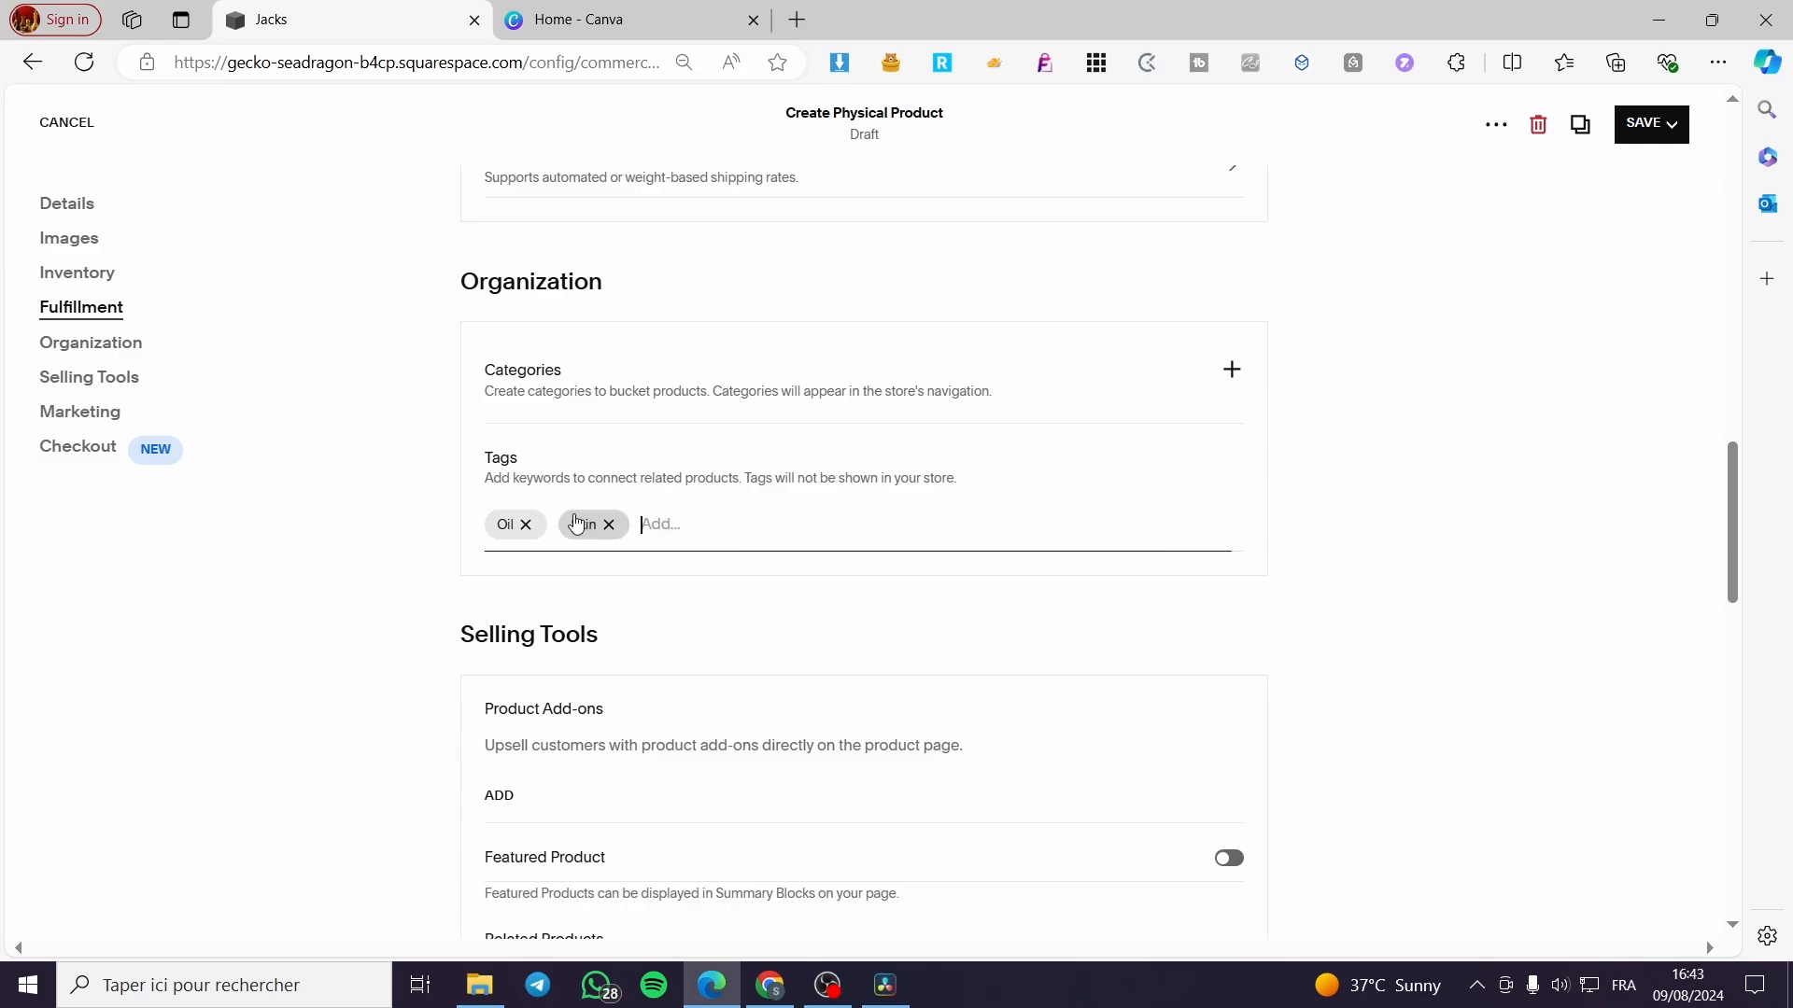
pyautogui.write('Sk')
pyautogui.press('Left')
pyautogui.press('Left')
pyautogui.press('Left')
pyautogui.write('e')
pyautogui.press('Return')
# - Look at the Product Add-ons selection in the product's Selling Tools and return without adding any
pyautogui.scroll(-2, 825, 512)
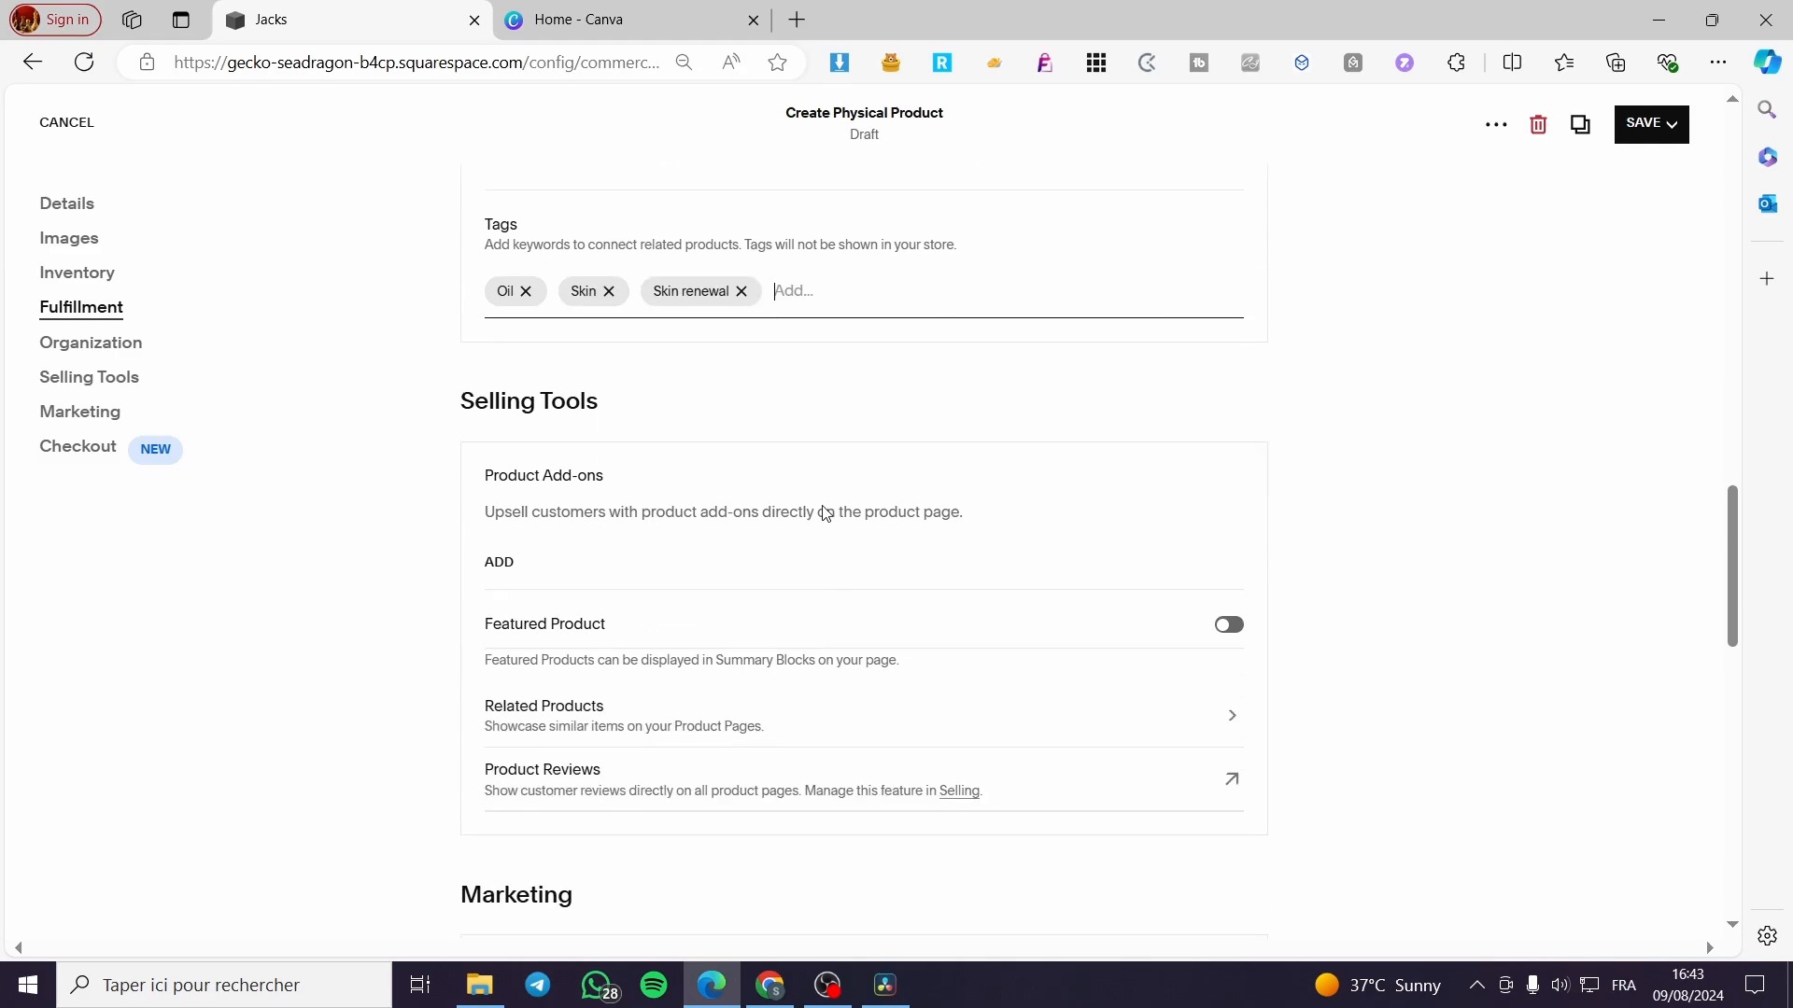
pyautogui.scroll(-1, 557, 415)
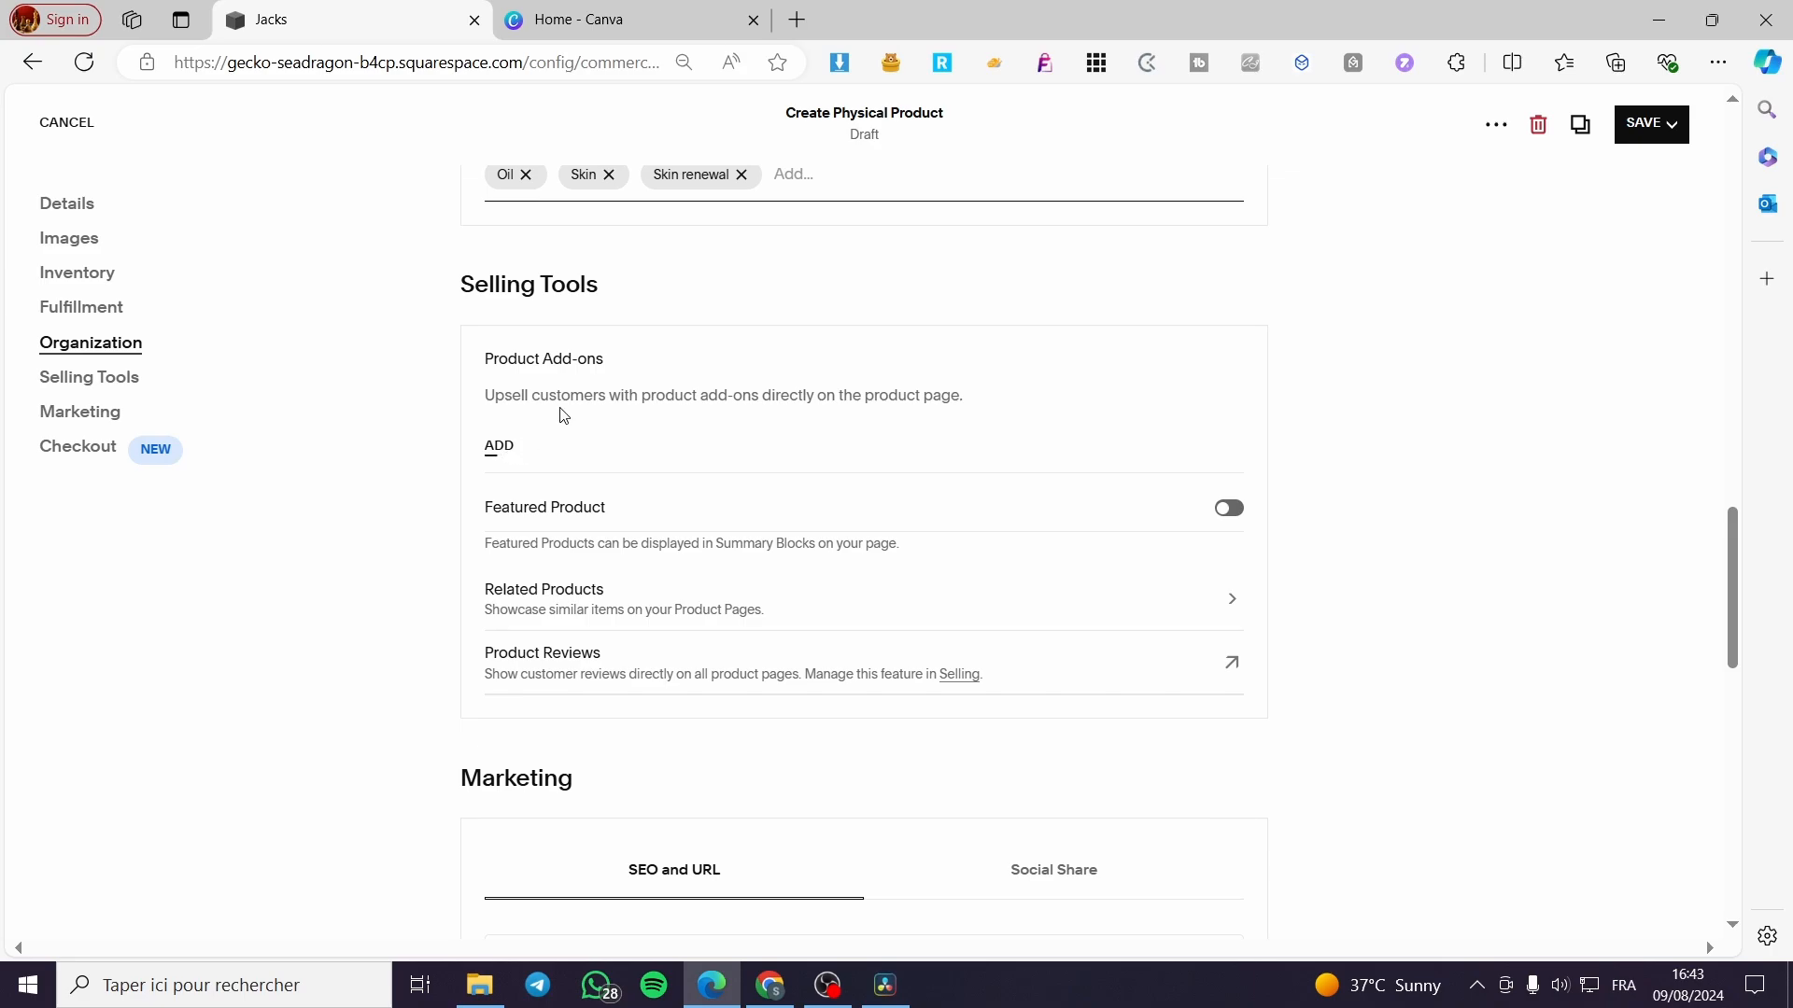
pyautogui.click(500, 447)
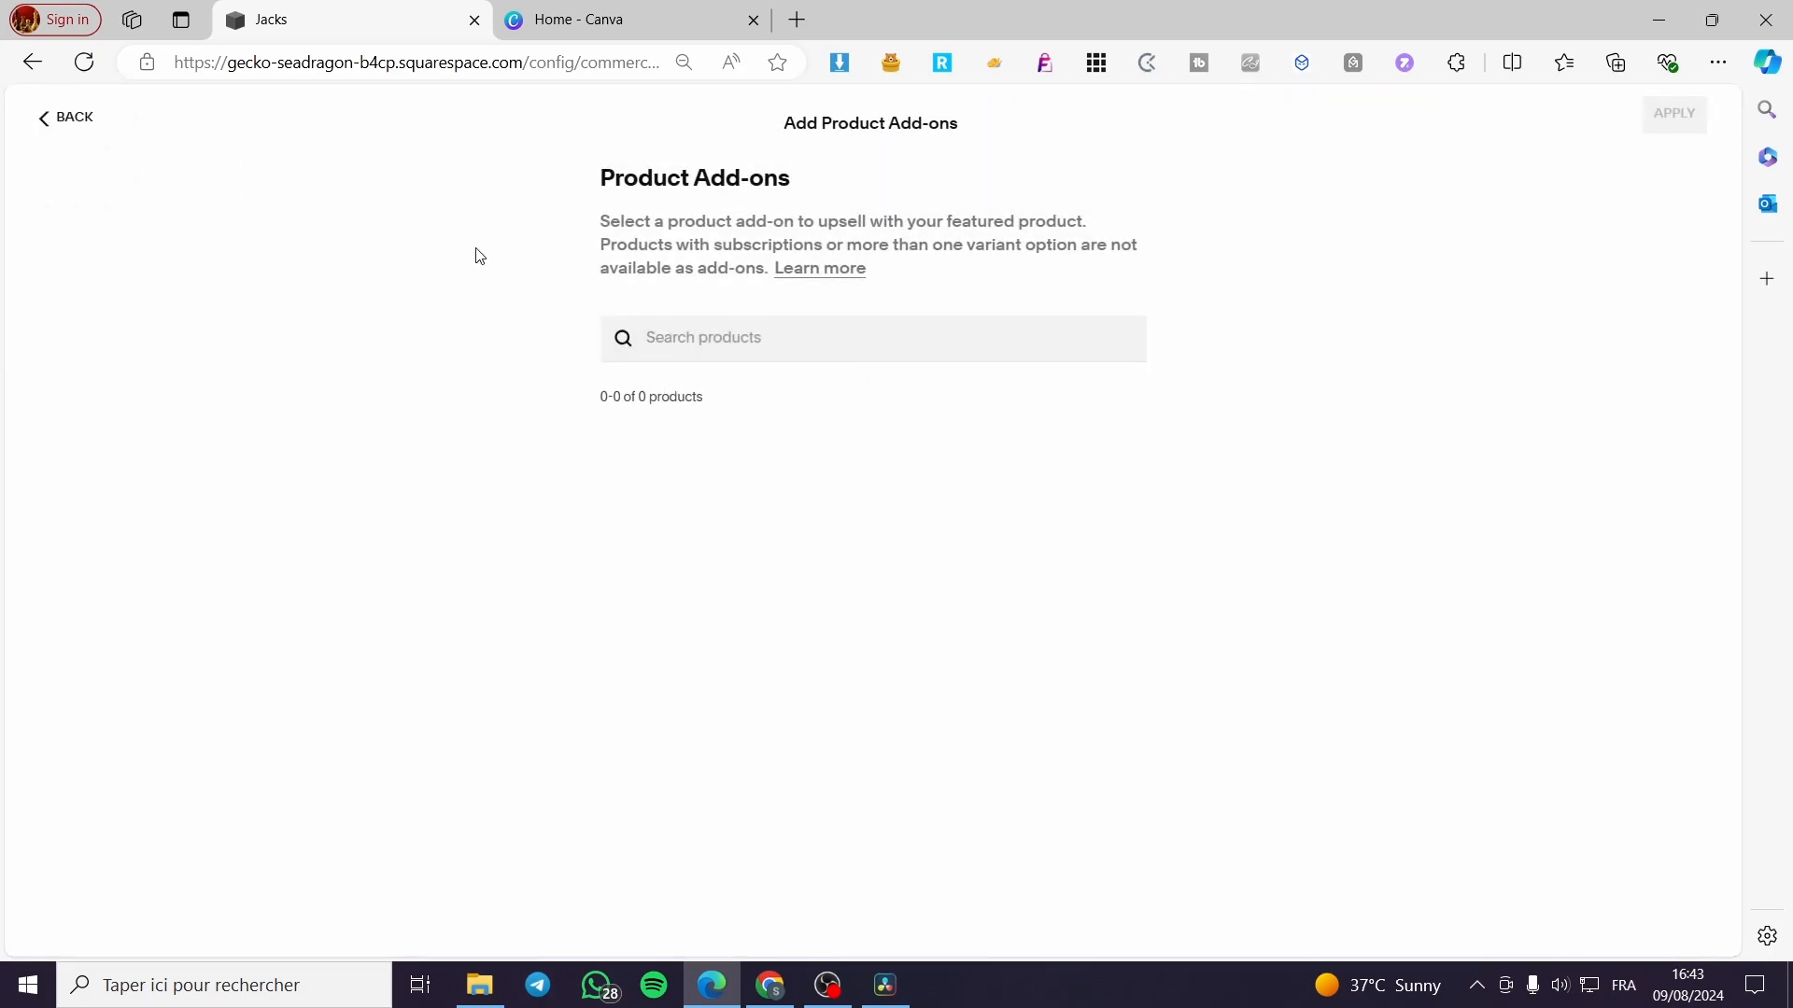
pyautogui.click(73, 118)
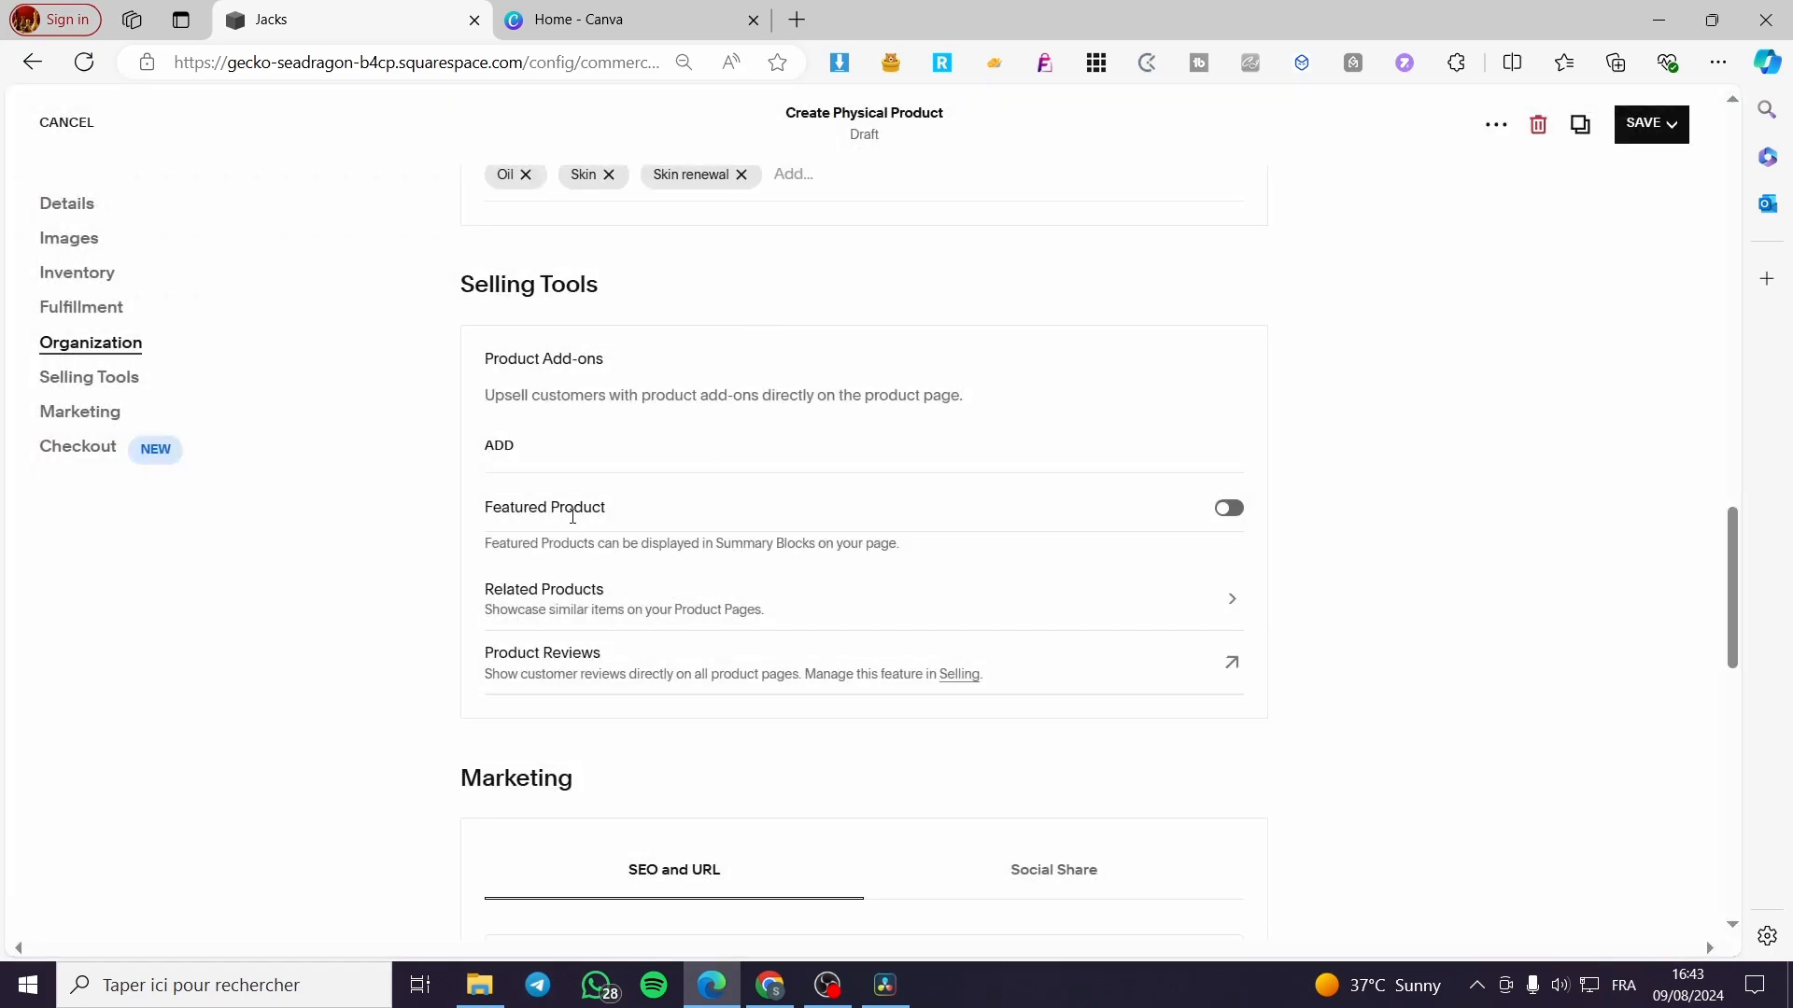
# - Turn on Featured Product and stay in the editor after trying the Product Reviews link
pyautogui.click(1229, 509)
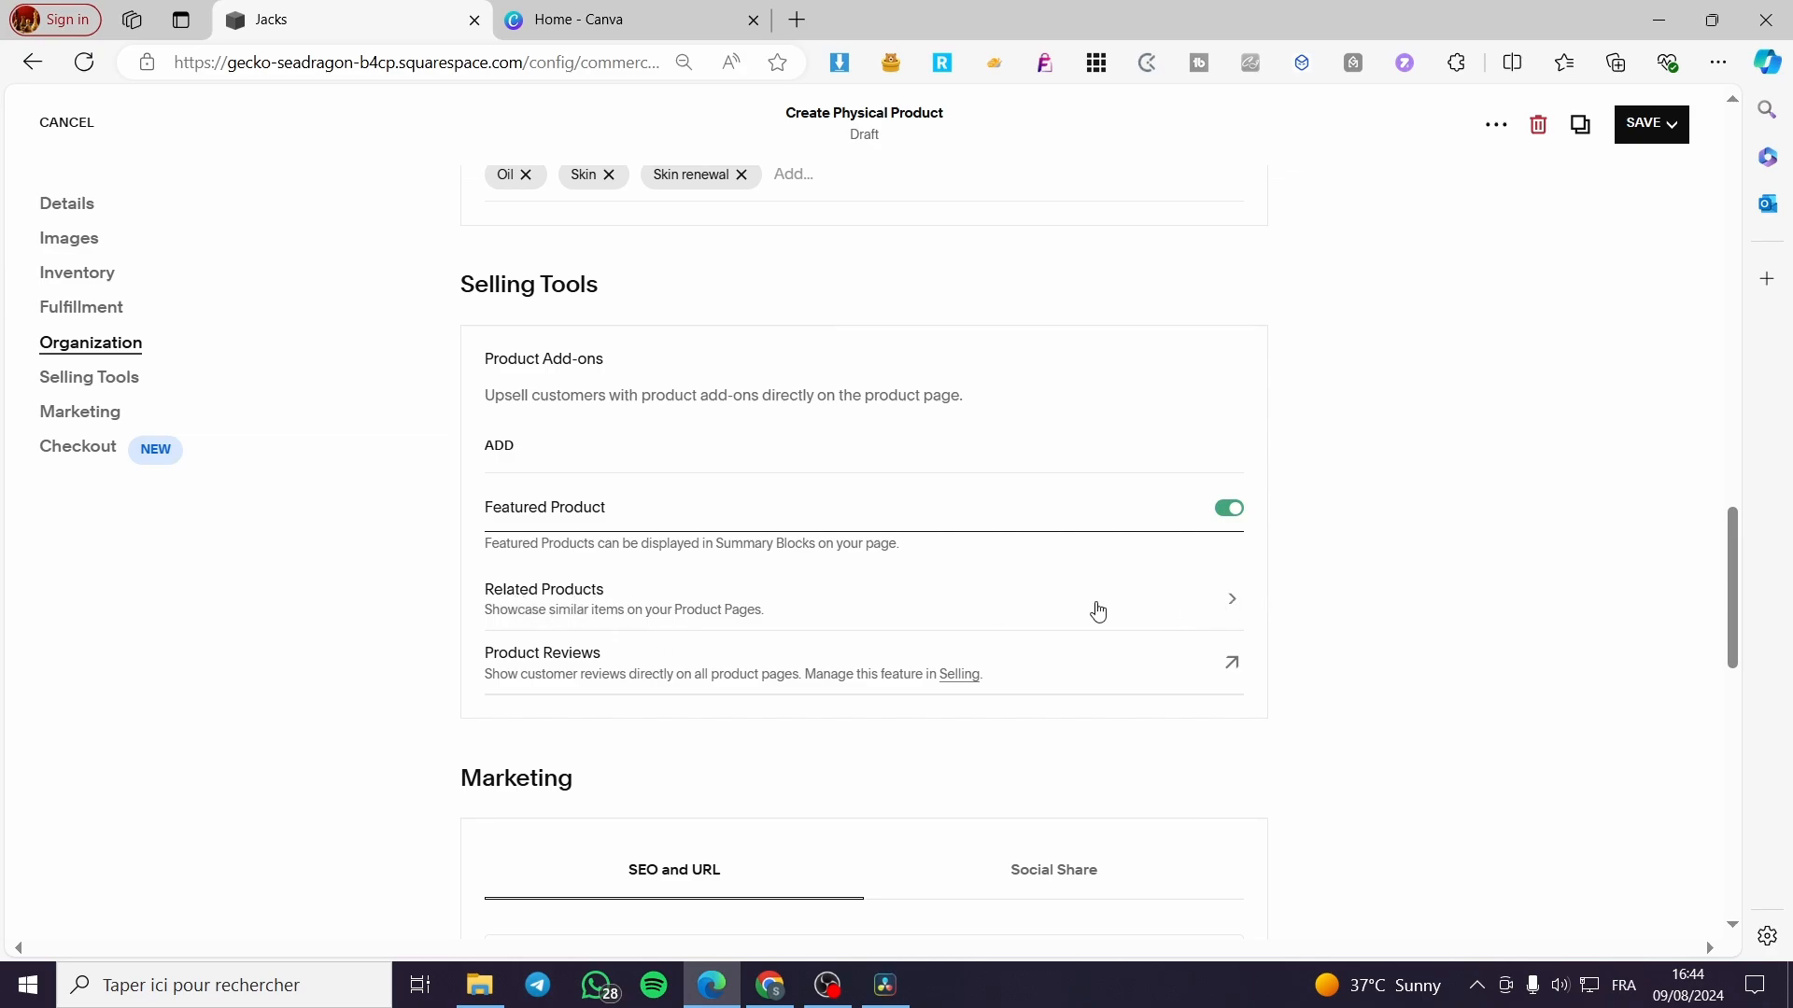
pyautogui.click(1232, 662)
pyautogui.click(861, 571)
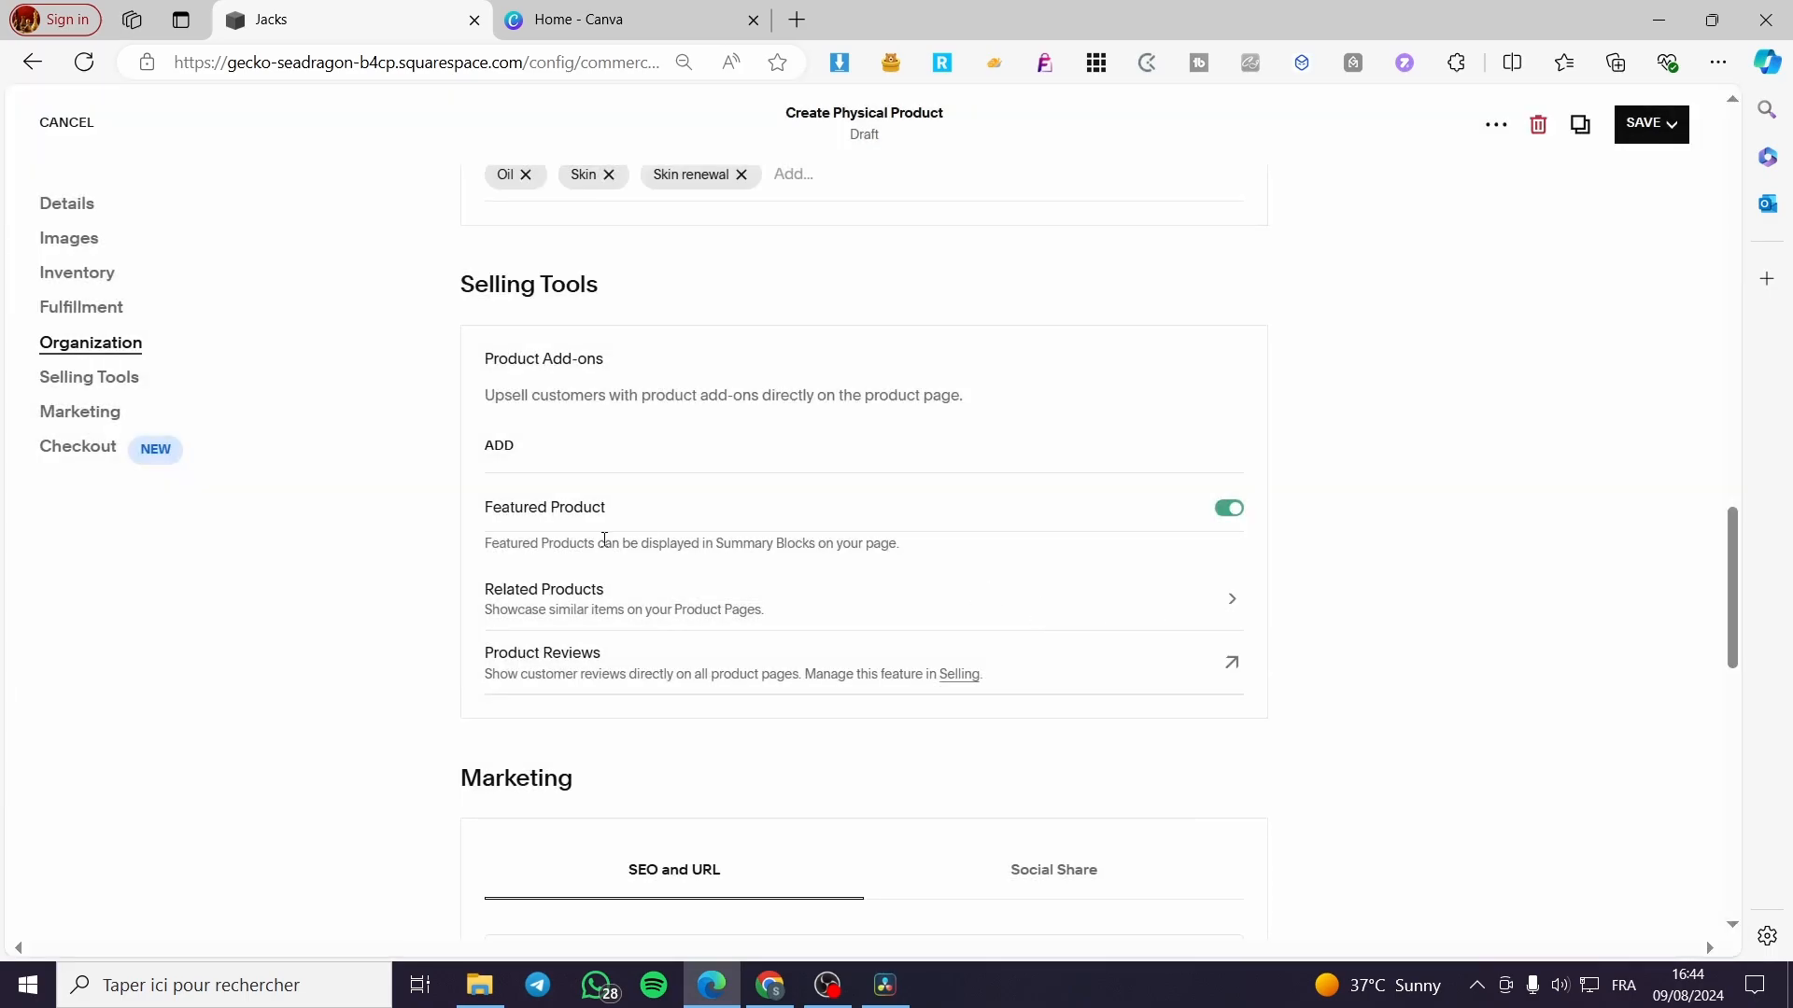
# - Examine the product's Marketing and Checkout settings, including the SEO and URL and Social Share previews
pyautogui.scroll(-7, 1124, 629)
pyautogui.scroll(-3, 1303, 592)
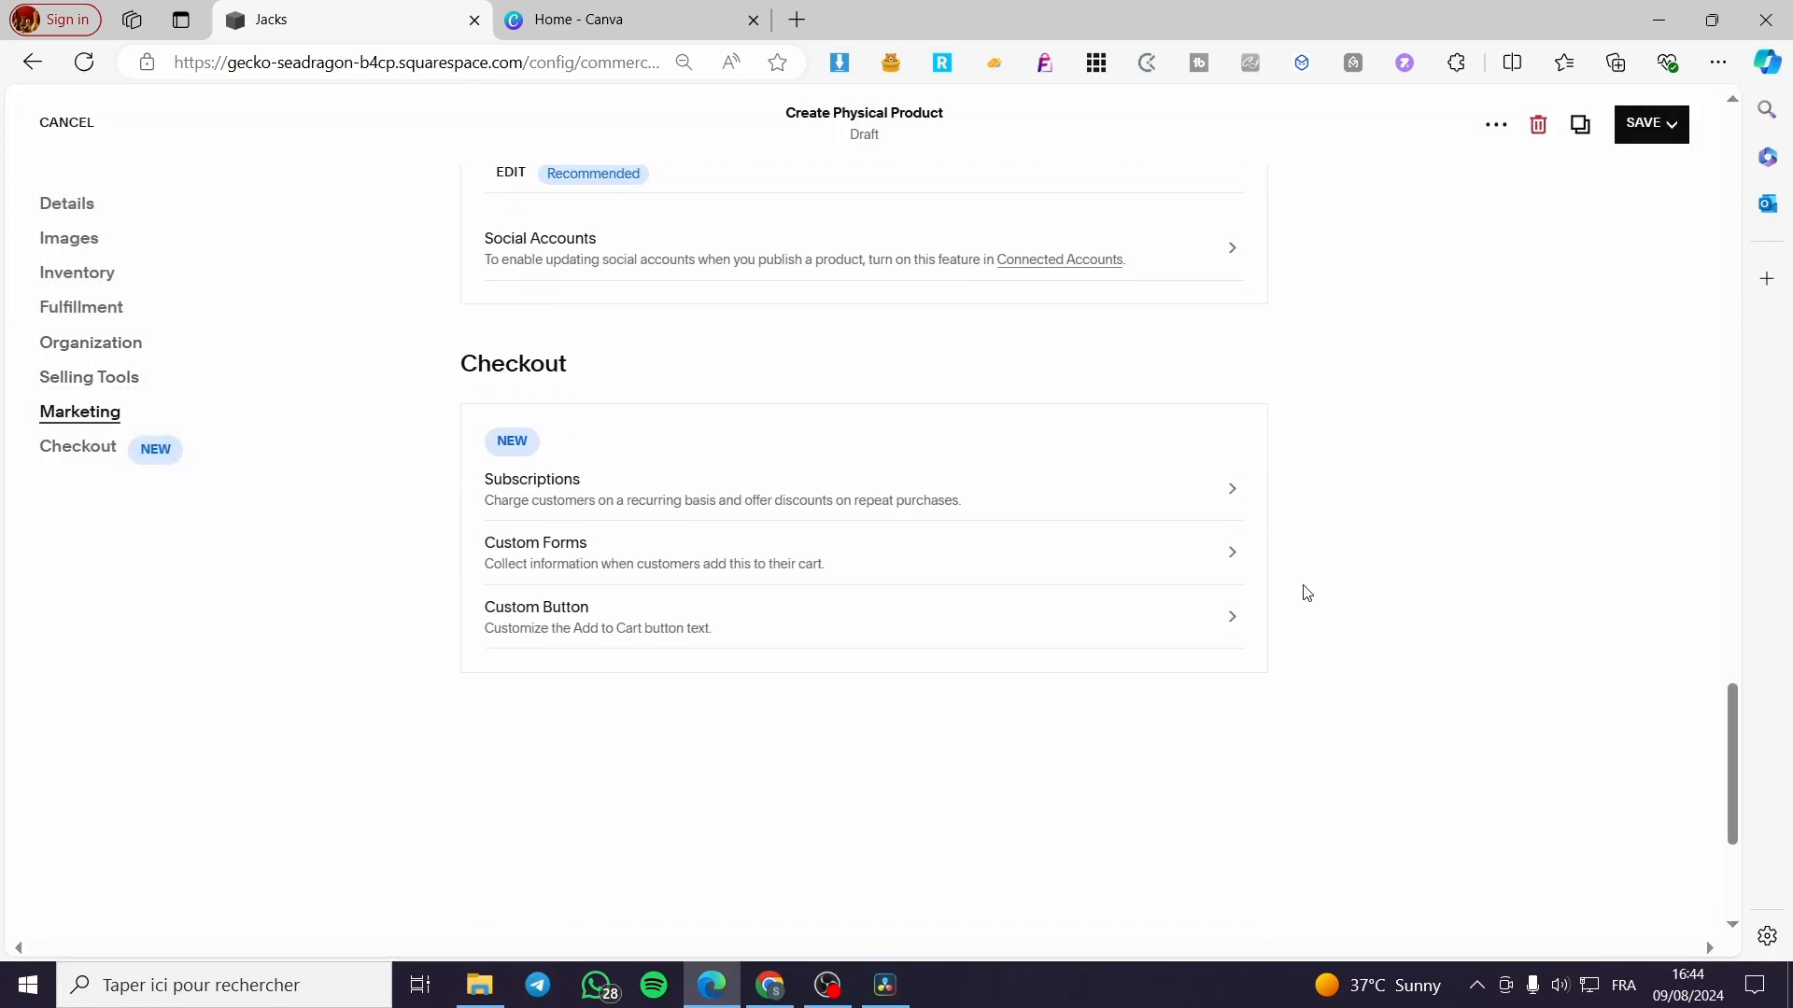
pyautogui.scroll(6, 1301, 591)
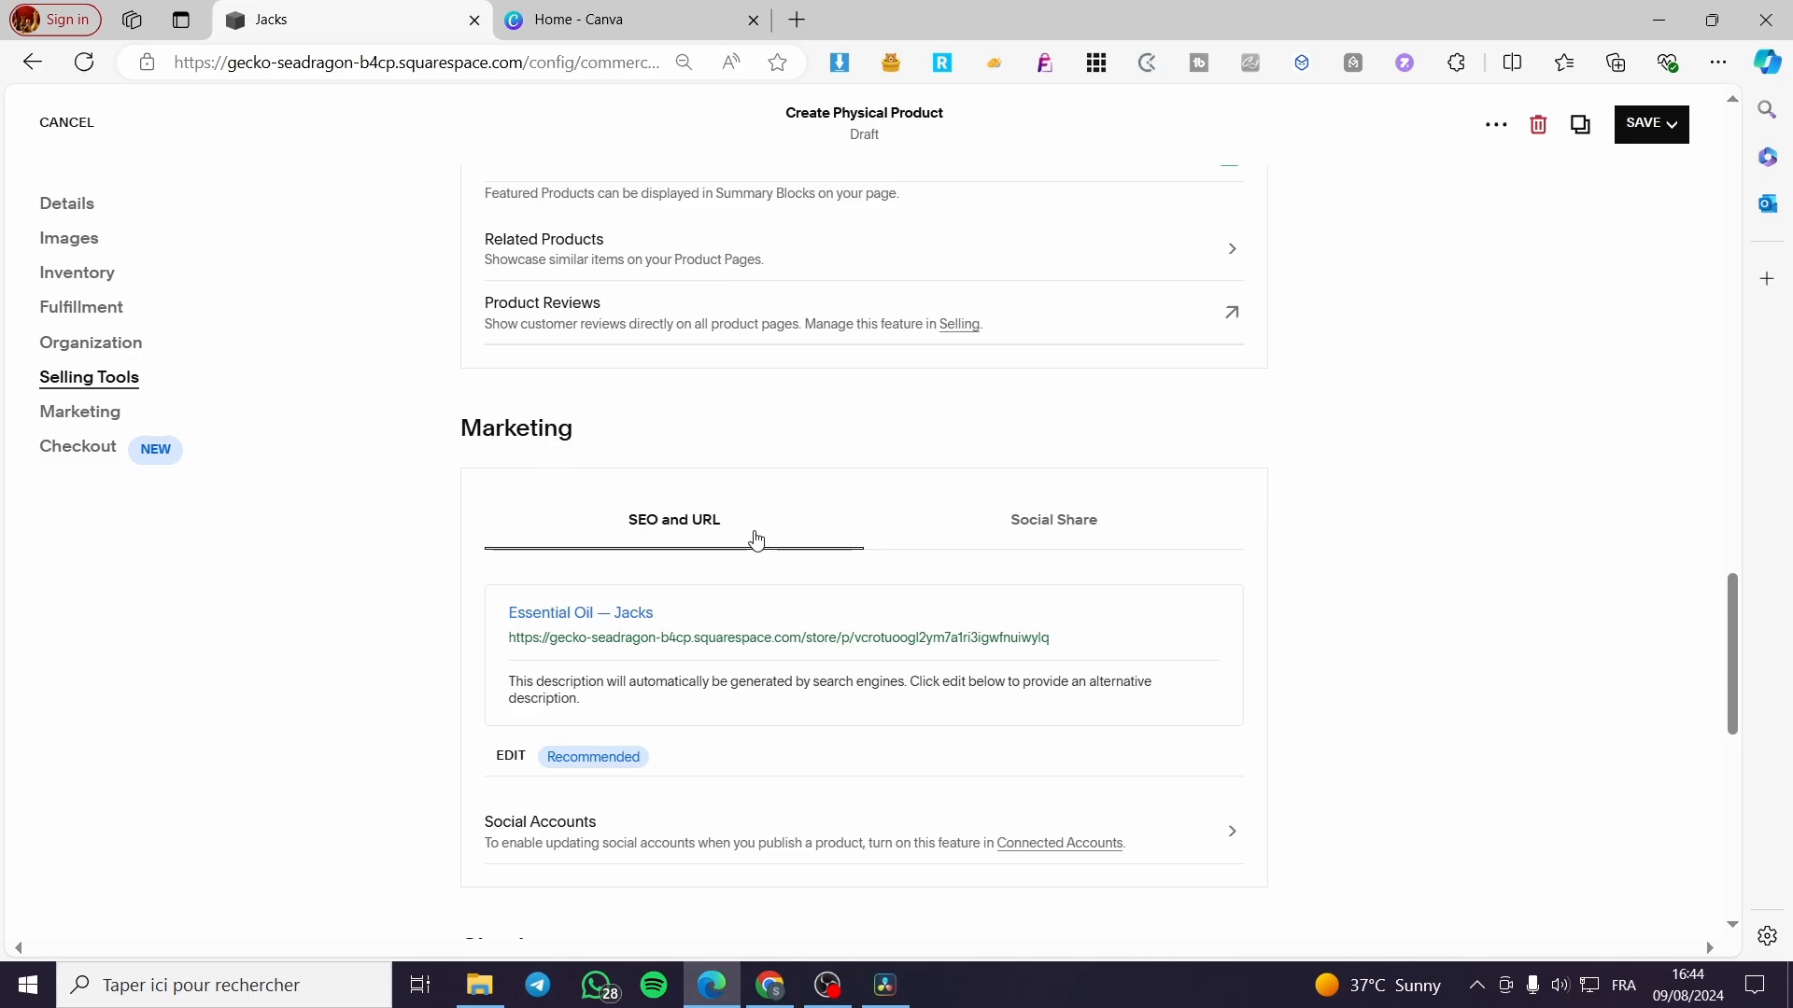
pyautogui.click(1087, 557)
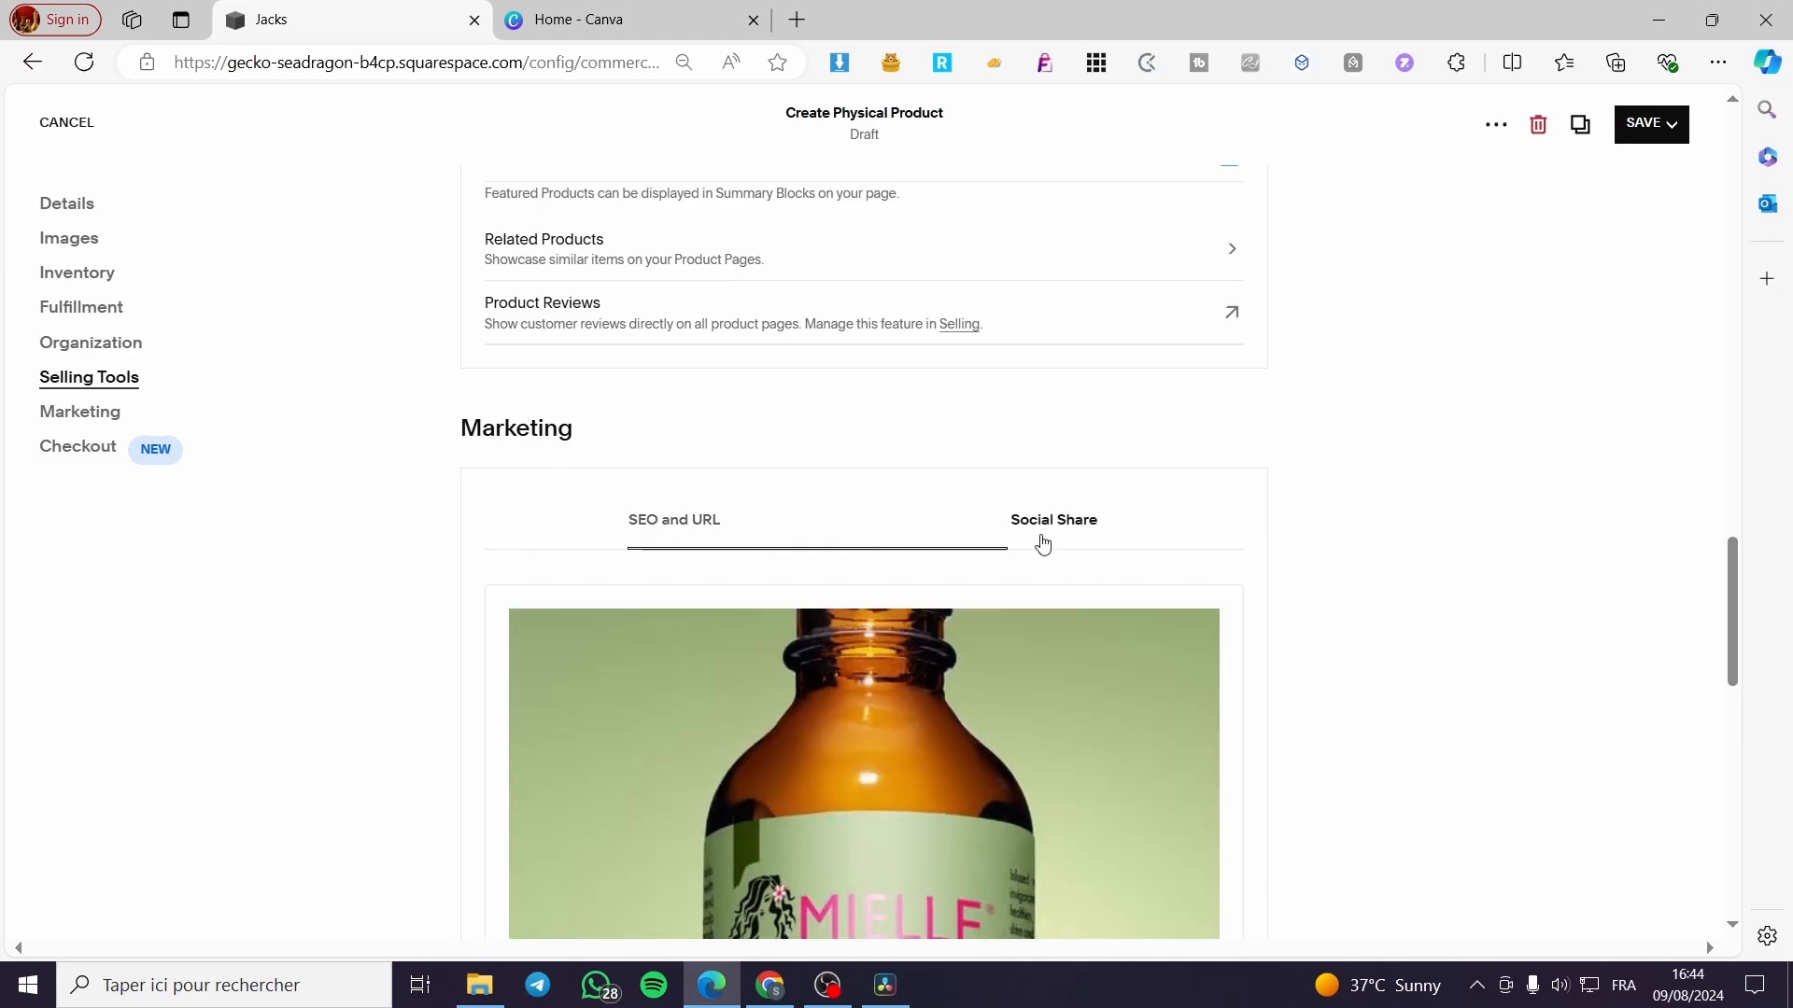
pyautogui.scroll(-5, 1049, 557)
pyautogui.scroll(-4, 747, 579)
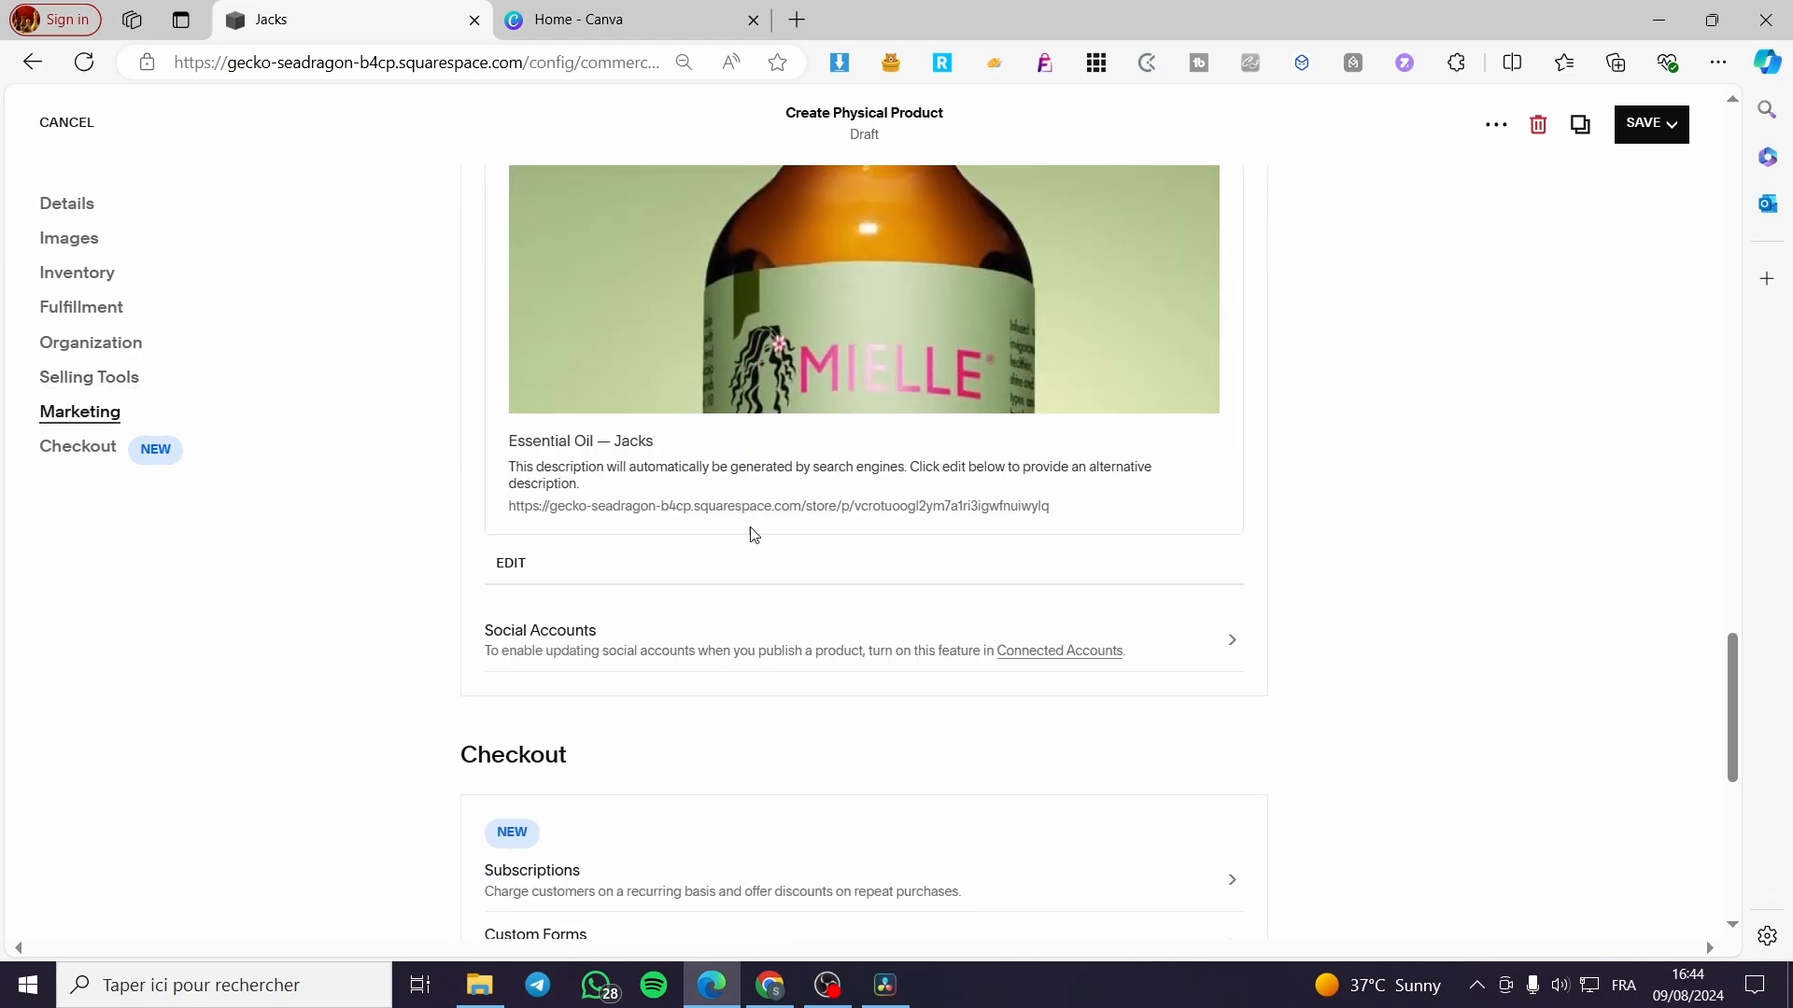
pyautogui.scroll(4, 813, 467)
pyautogui.scroll(-5, 579, 644)
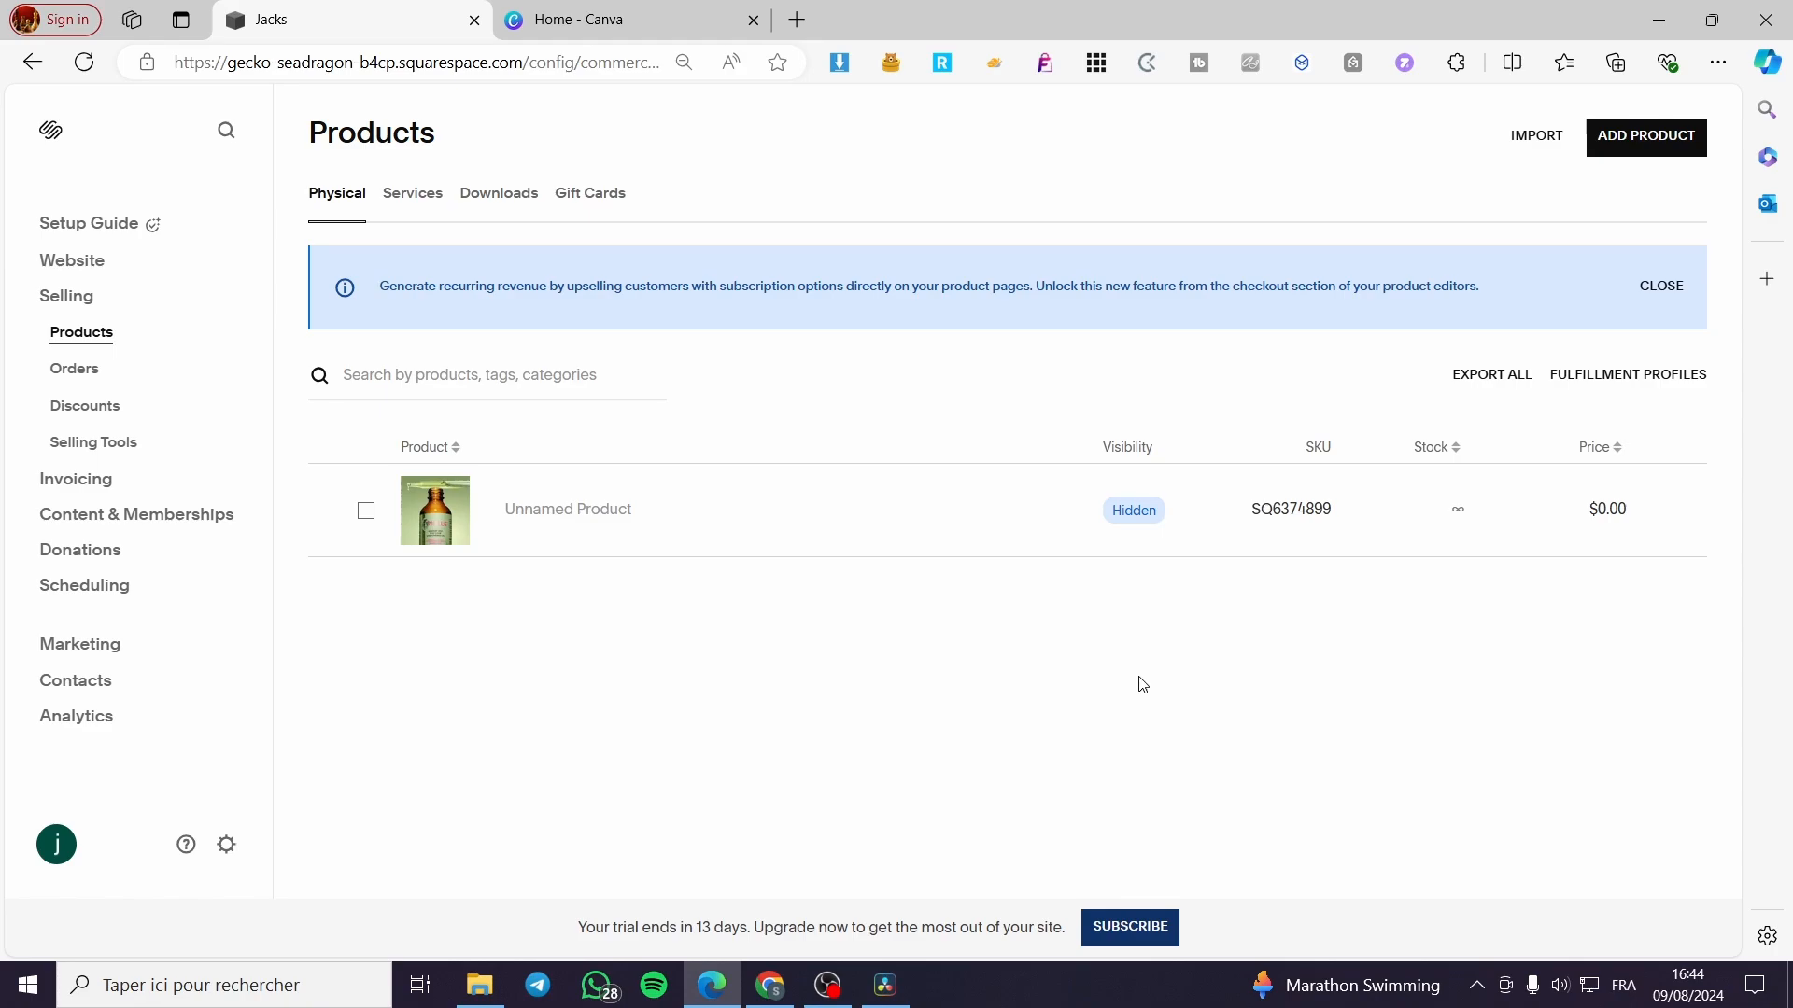
# - Set the price of the unnamed product in the product list to $25.99
pyautogui.click(1599, 513)
pyautogui.write('25.99')
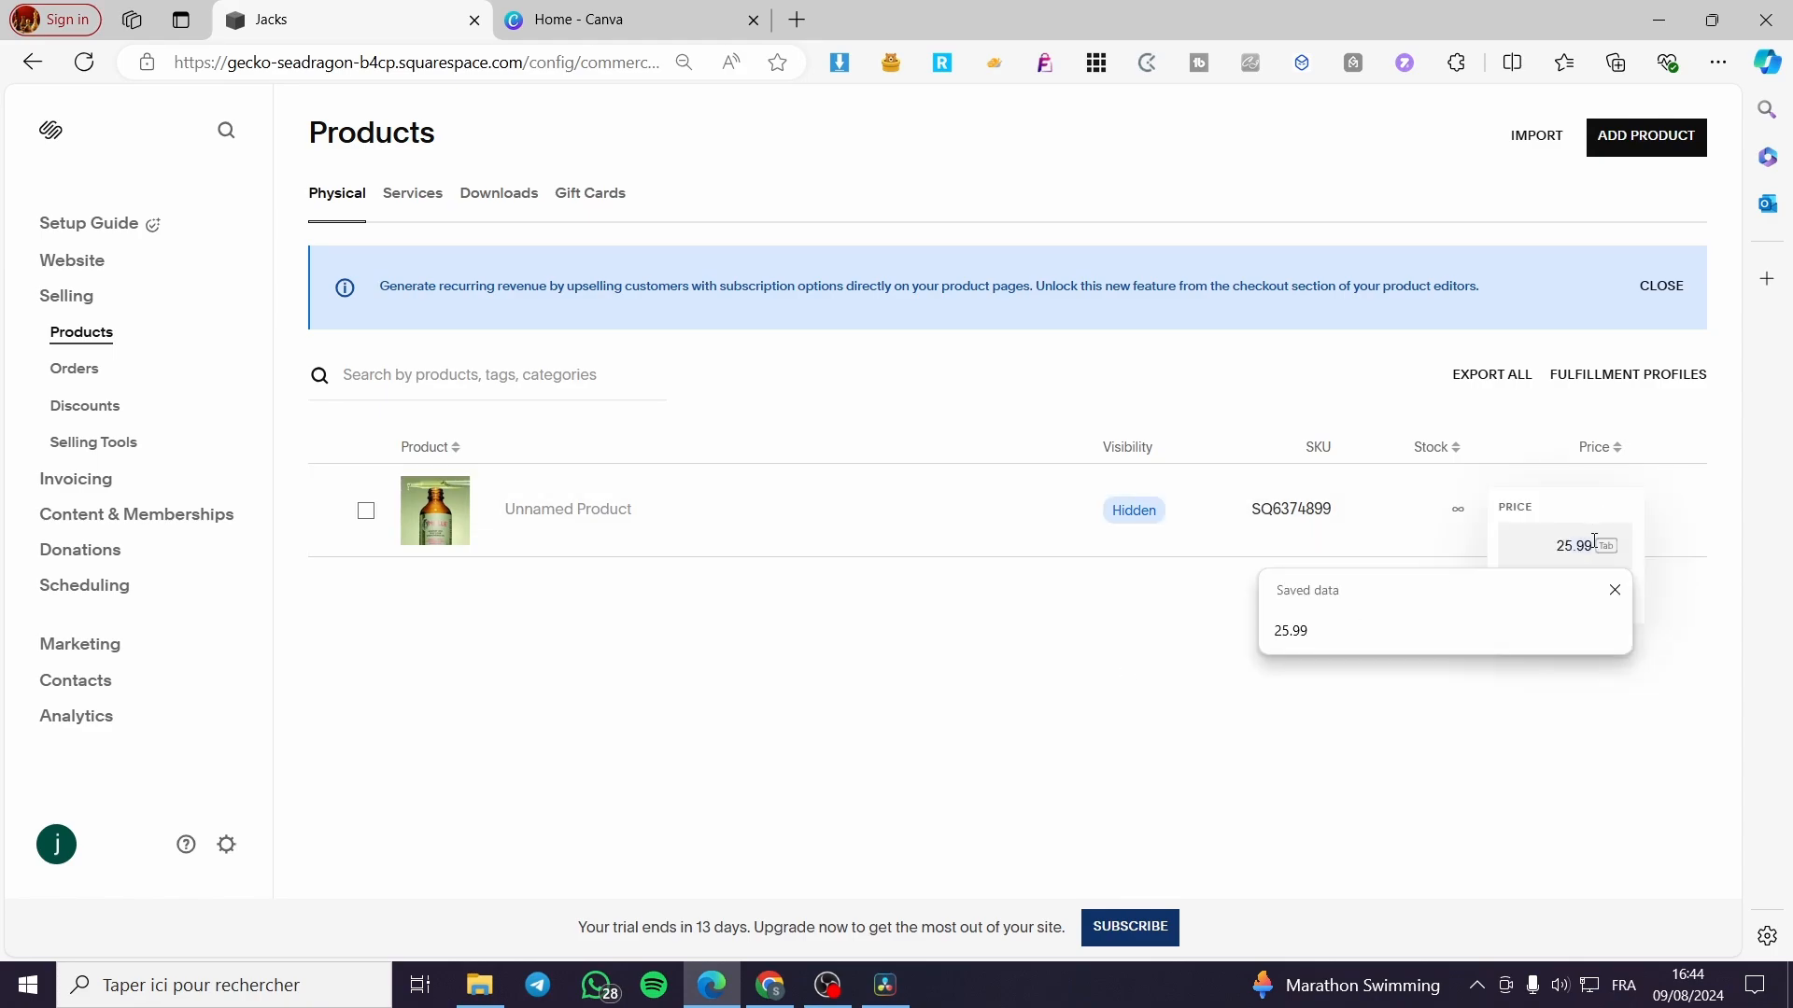
pyautogui.click(1381, 739)
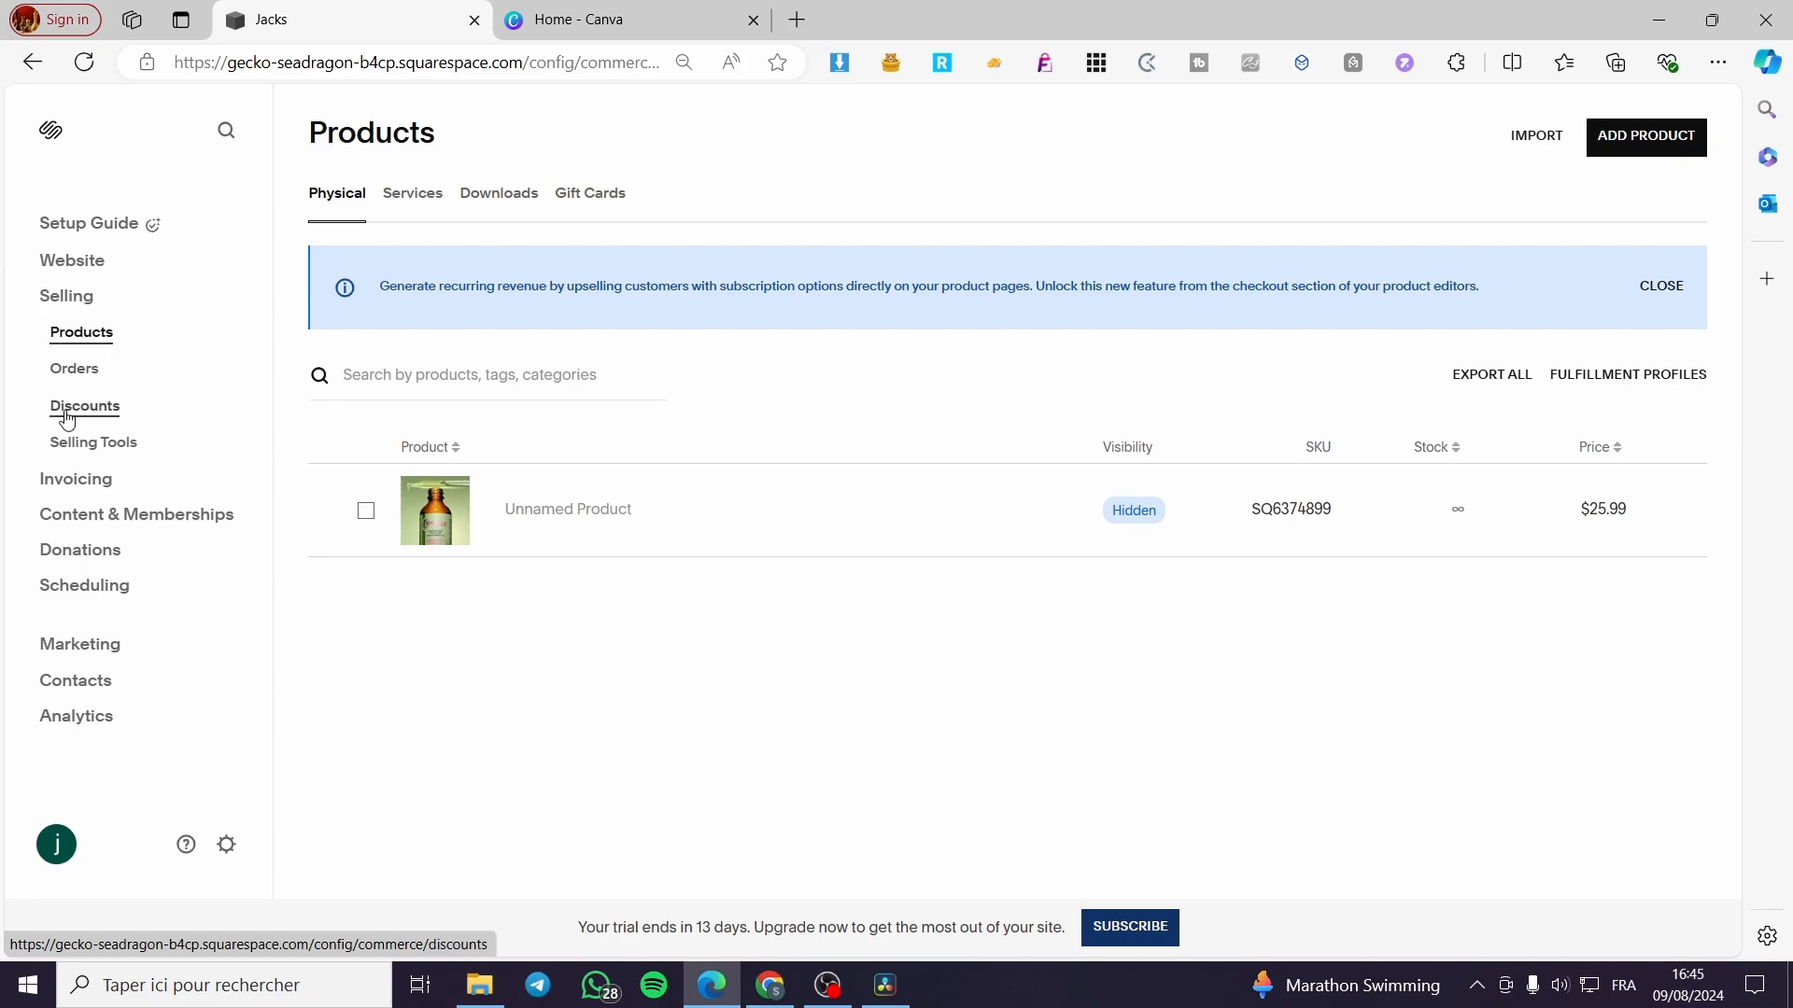
# - Start a new store discount and name it Happy Birthday
pyautogui.click(101, 424)
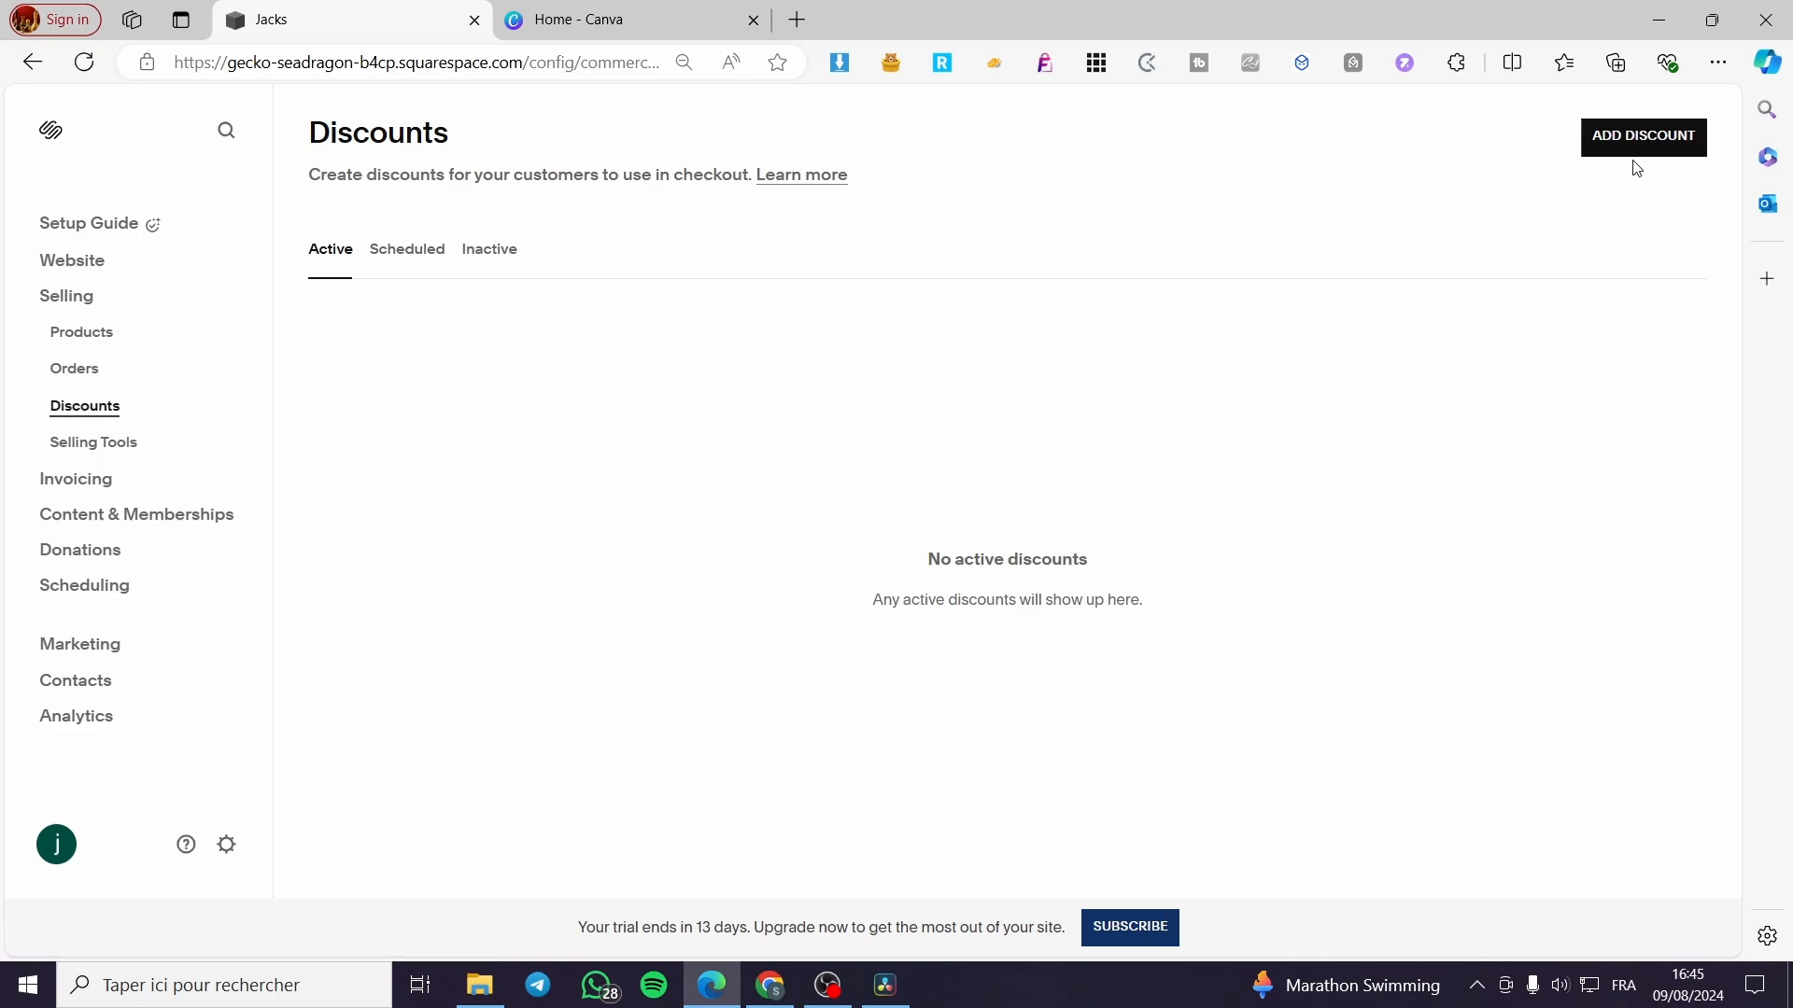
pyautogui.click(1665, 152)
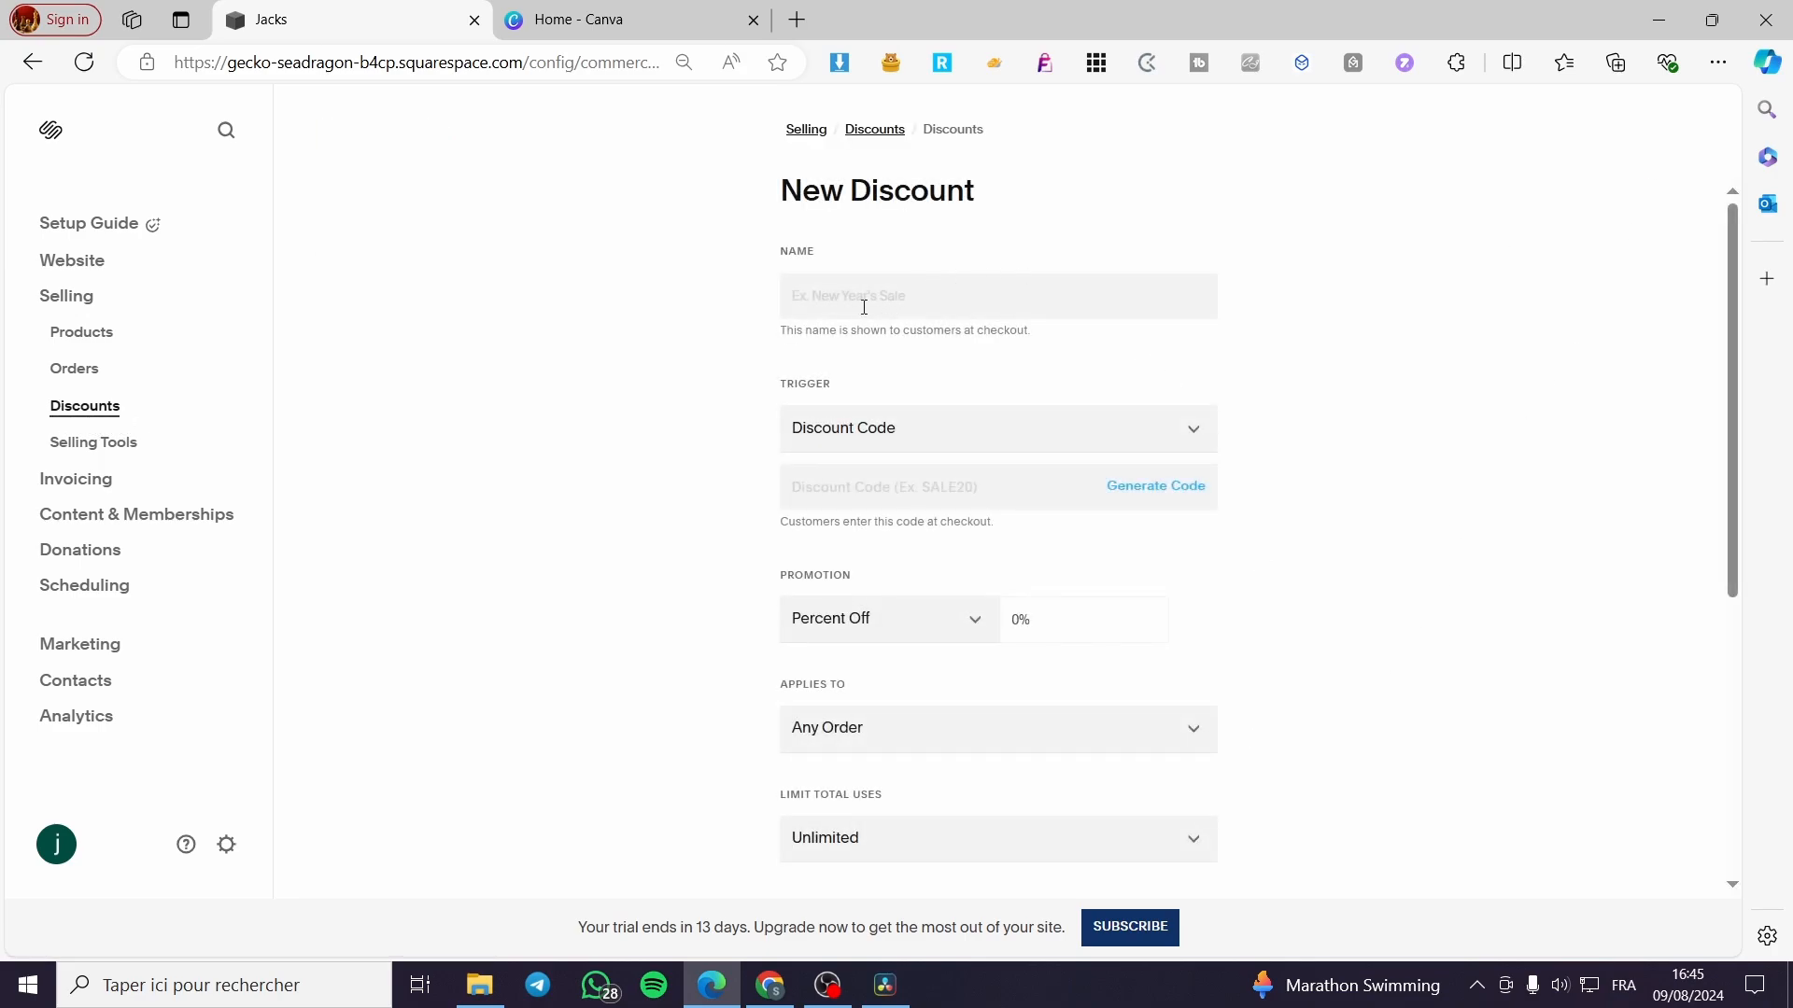
pyautogui.click(817, 293)
pyautogui.write('H')
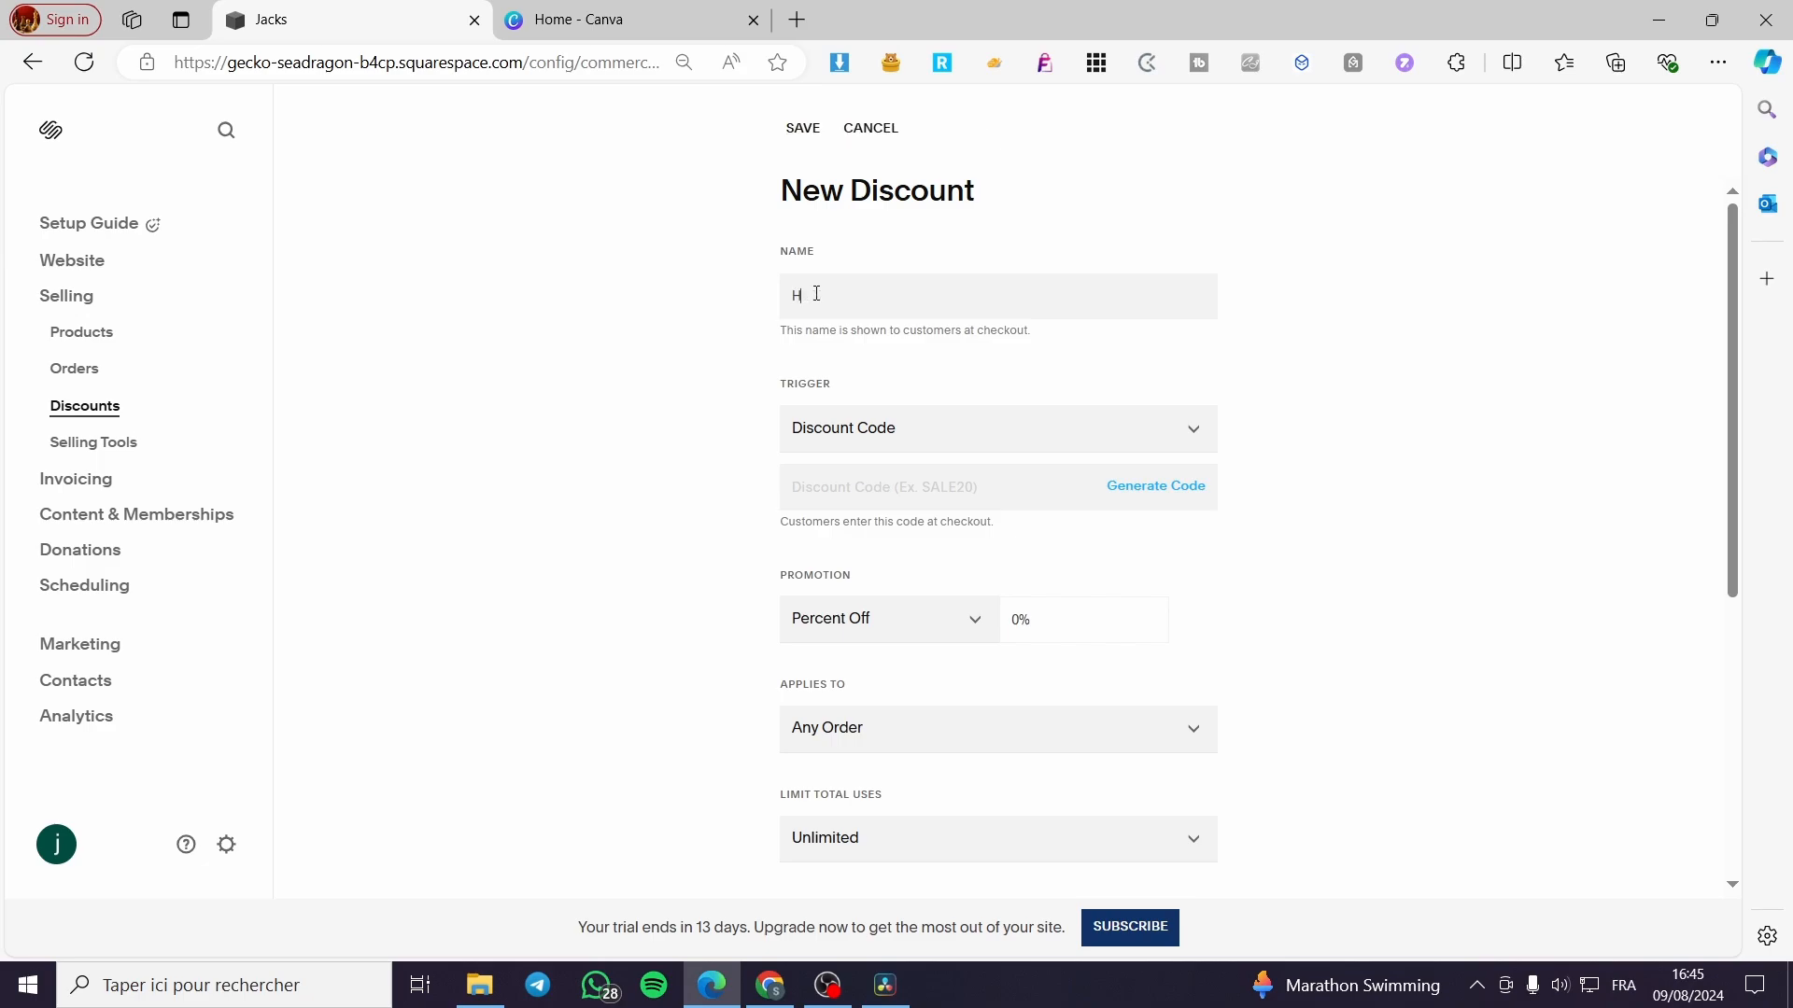
pyautogui.write('appy Birthday')
# - Keep Discount Code as the trigger, enter the code HAPPY30, and review the discount's usage limits and dates
pyautogui.click(989, 448)
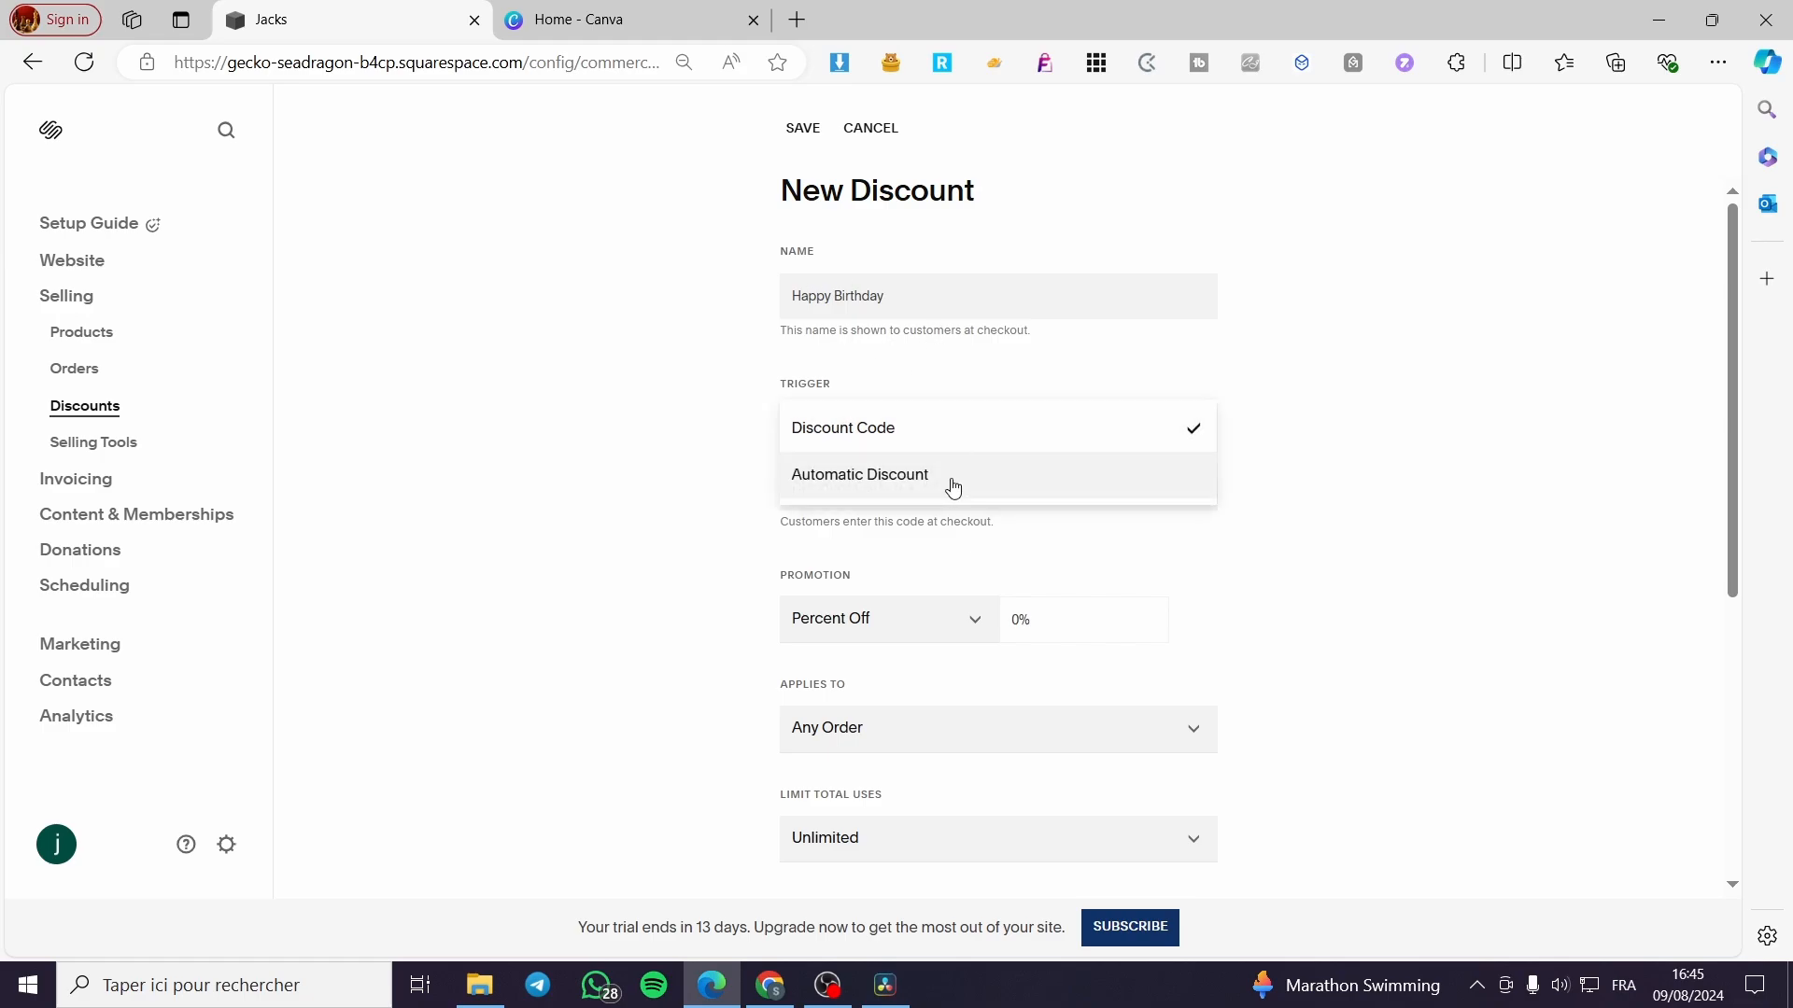
pyautogui.click(1501, 430)
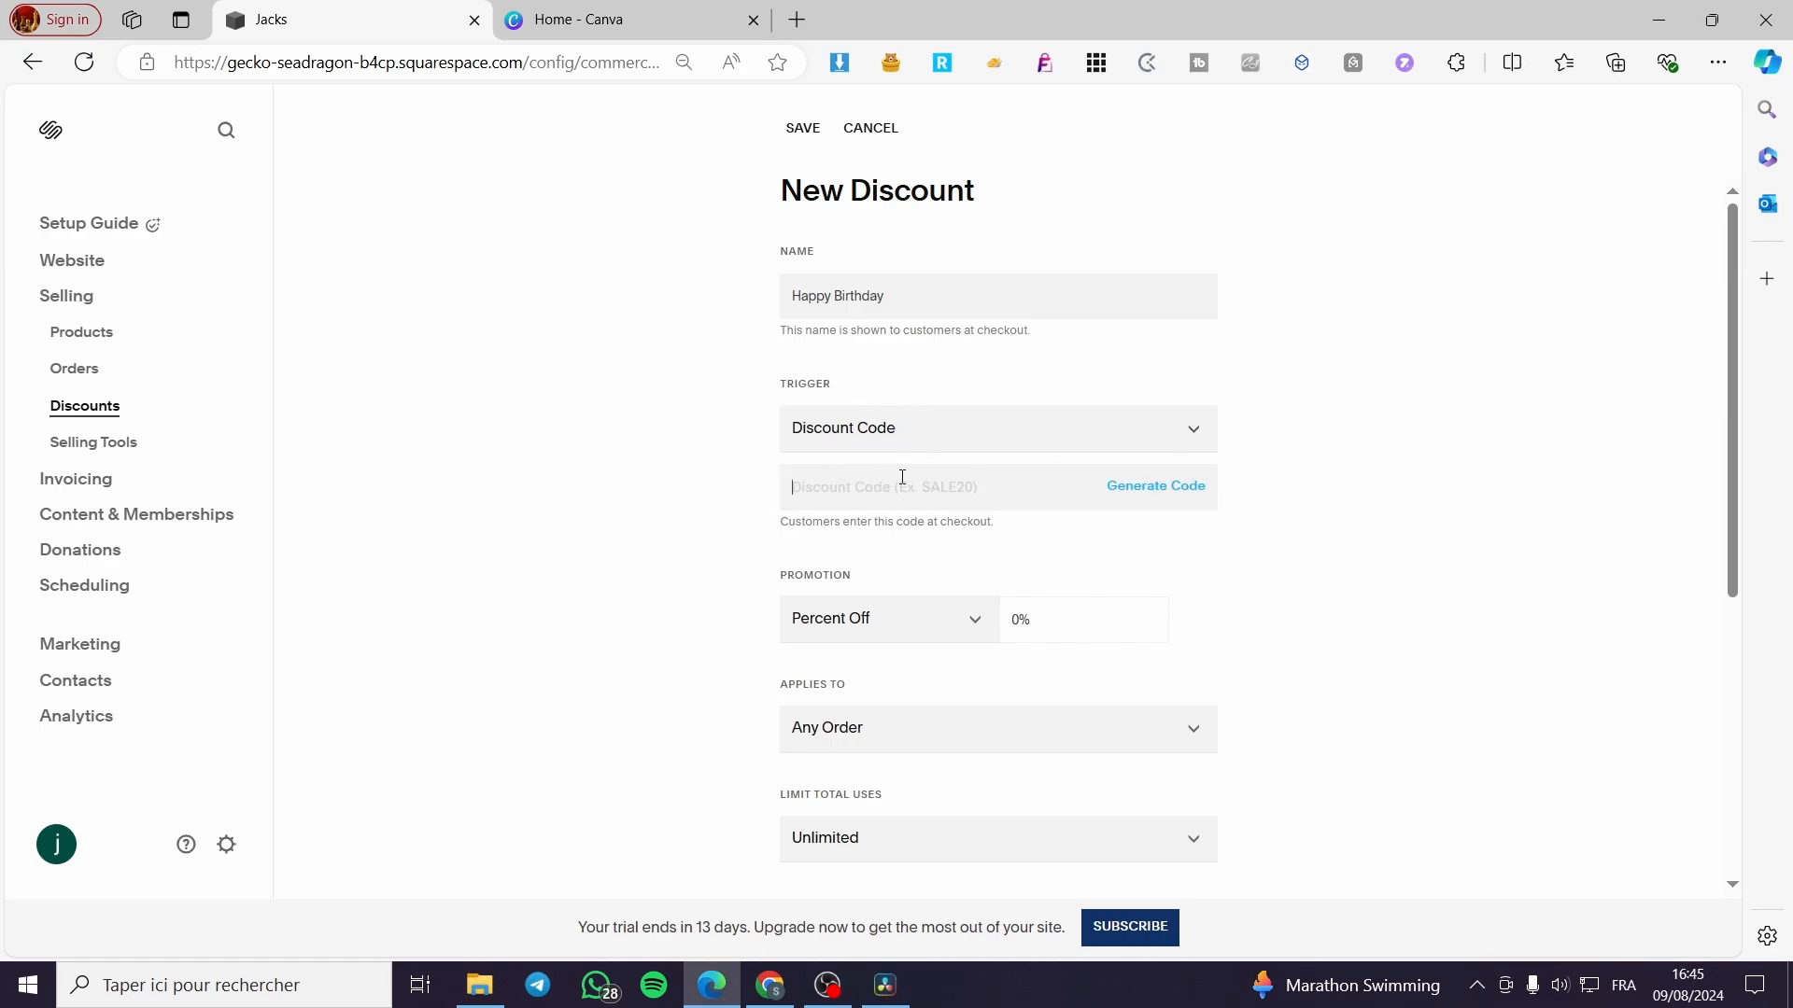
pyautogui.write('HAPPY')
pyautogui.scroll(-5, 1012, 480)
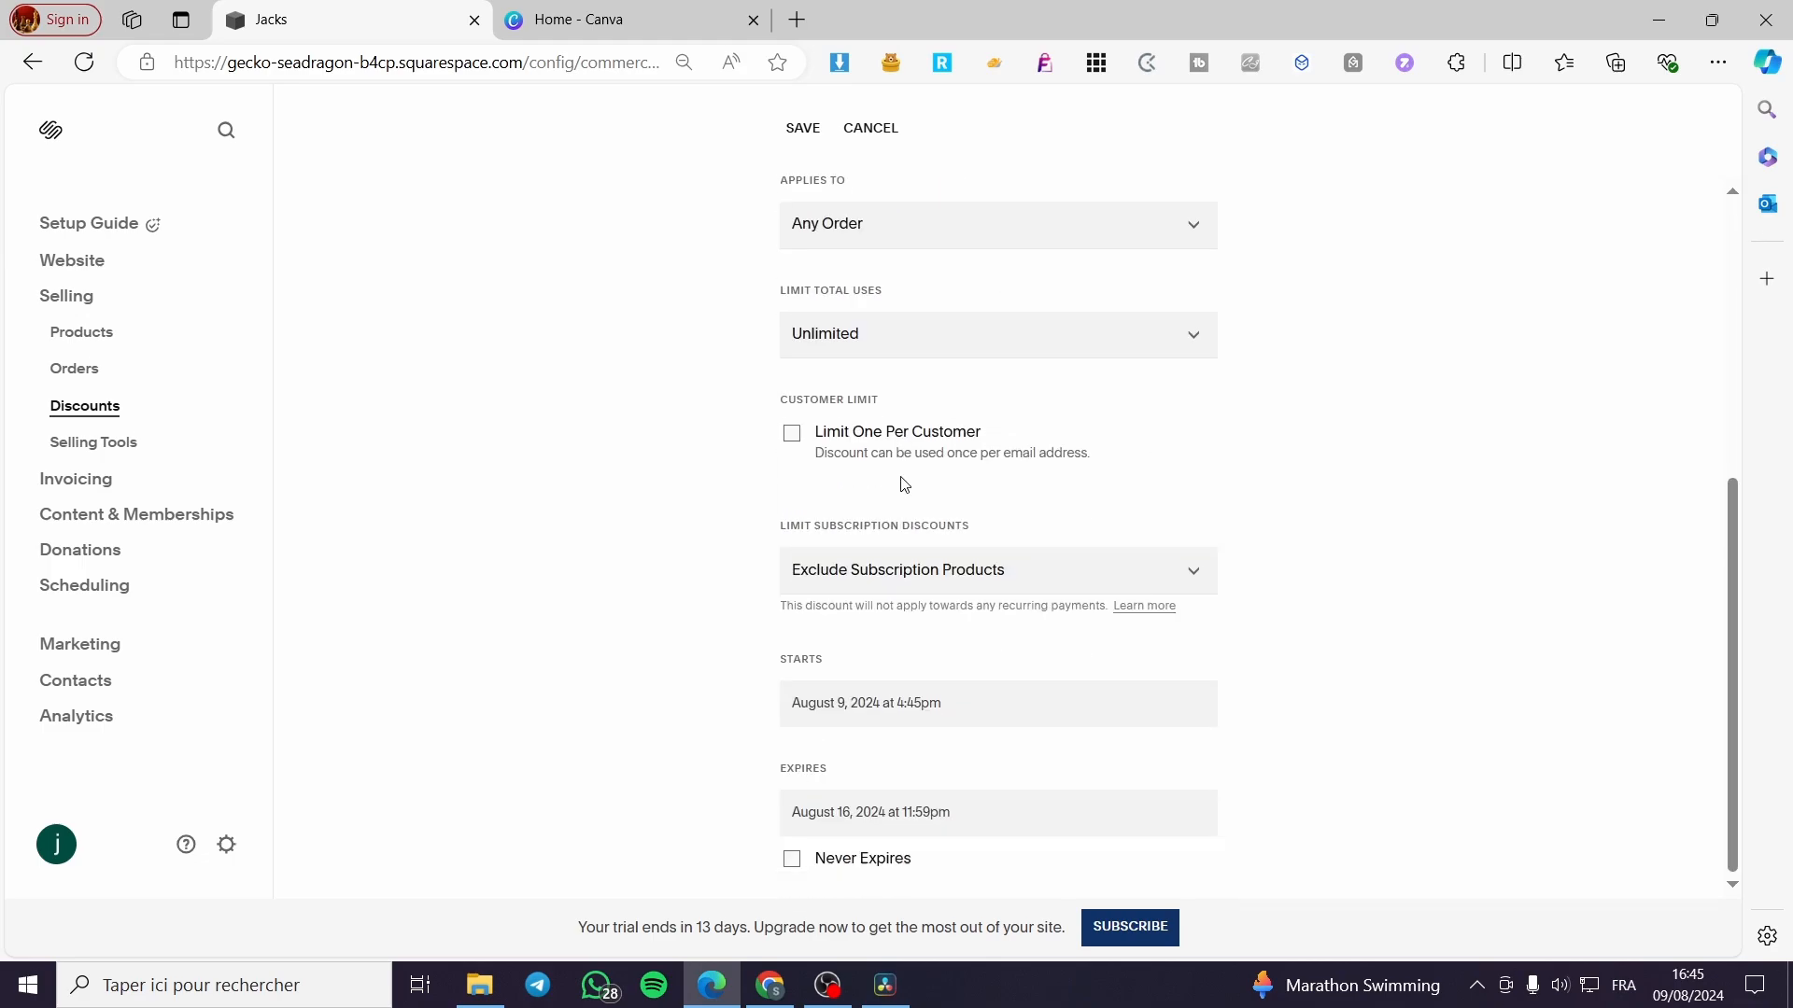
pyautogui.scroll(5, 1027, 476)
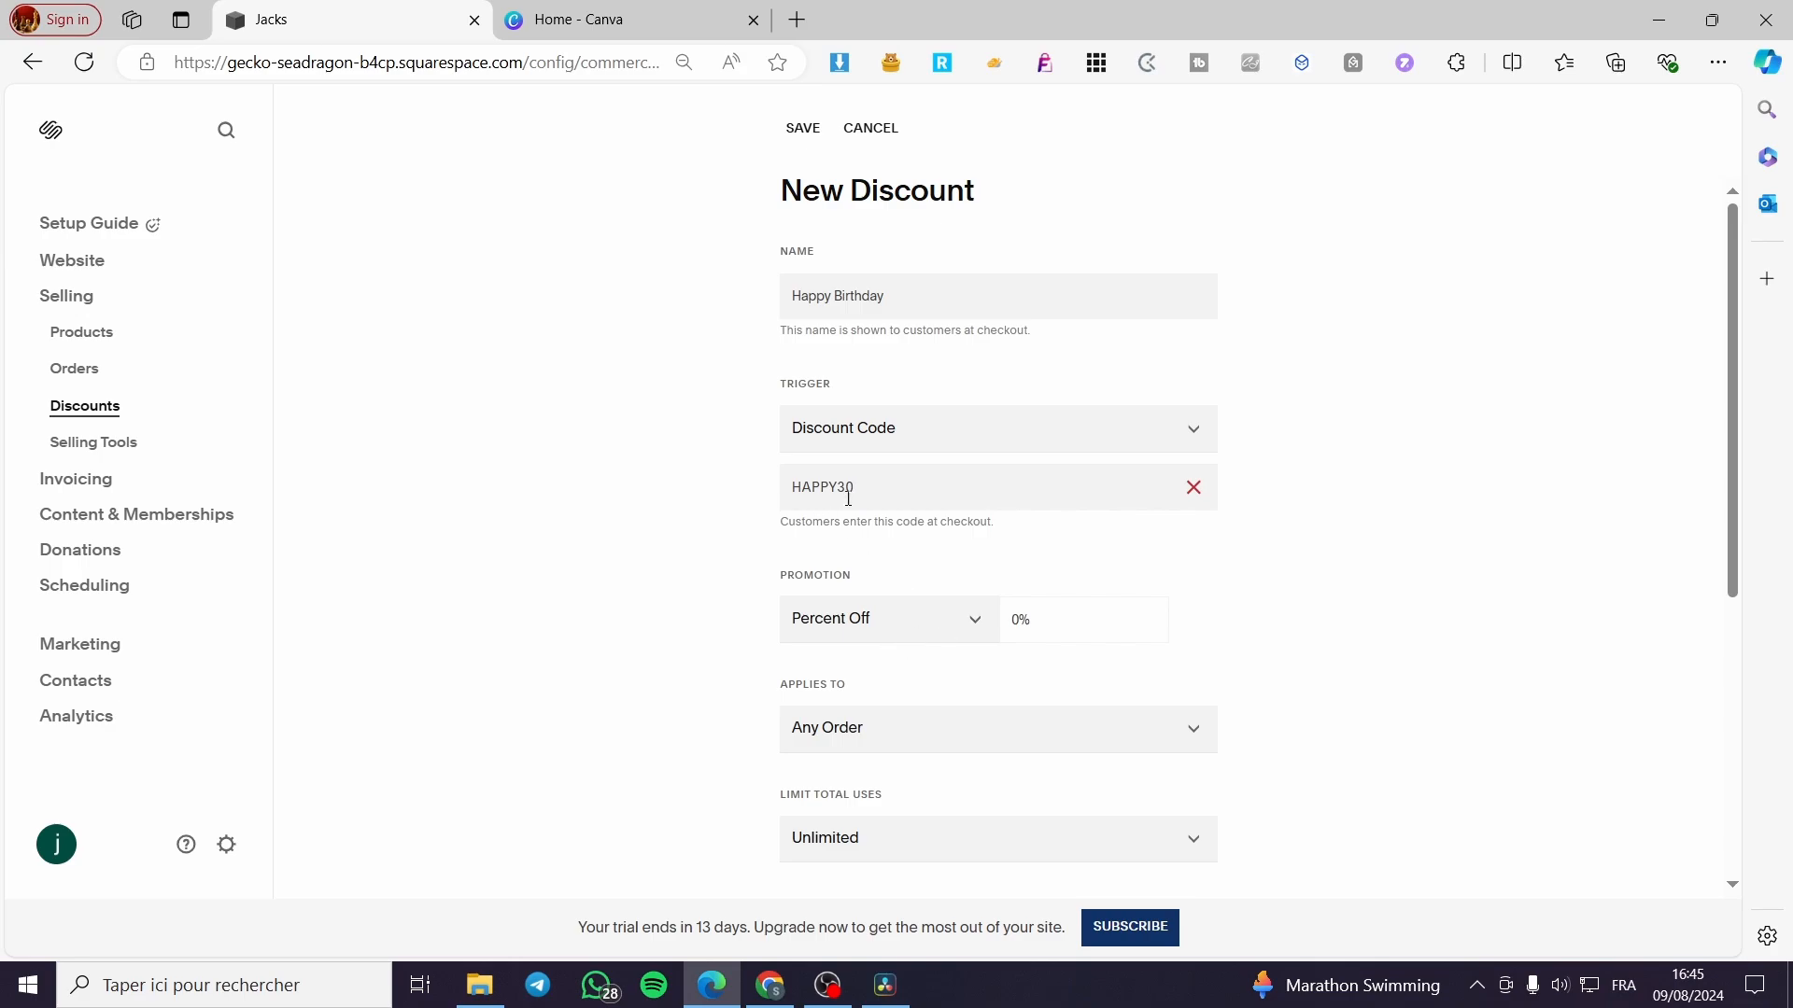
# - Try to enter a percentage for the discount's Percent Off promotion
pyautogui.click(1056, 617)
pyautogui.click(1060, 621)
pyautogui.doubleClick(1015, 619)
pyautogui.click(969, 624)
pyautogui.click(900, 680)
pyautogui.click(947, 624)
pyautogui.click(928, 577)
pyautogui.doubleClick(1033, 619)
pyautogui.click(1206, 597)
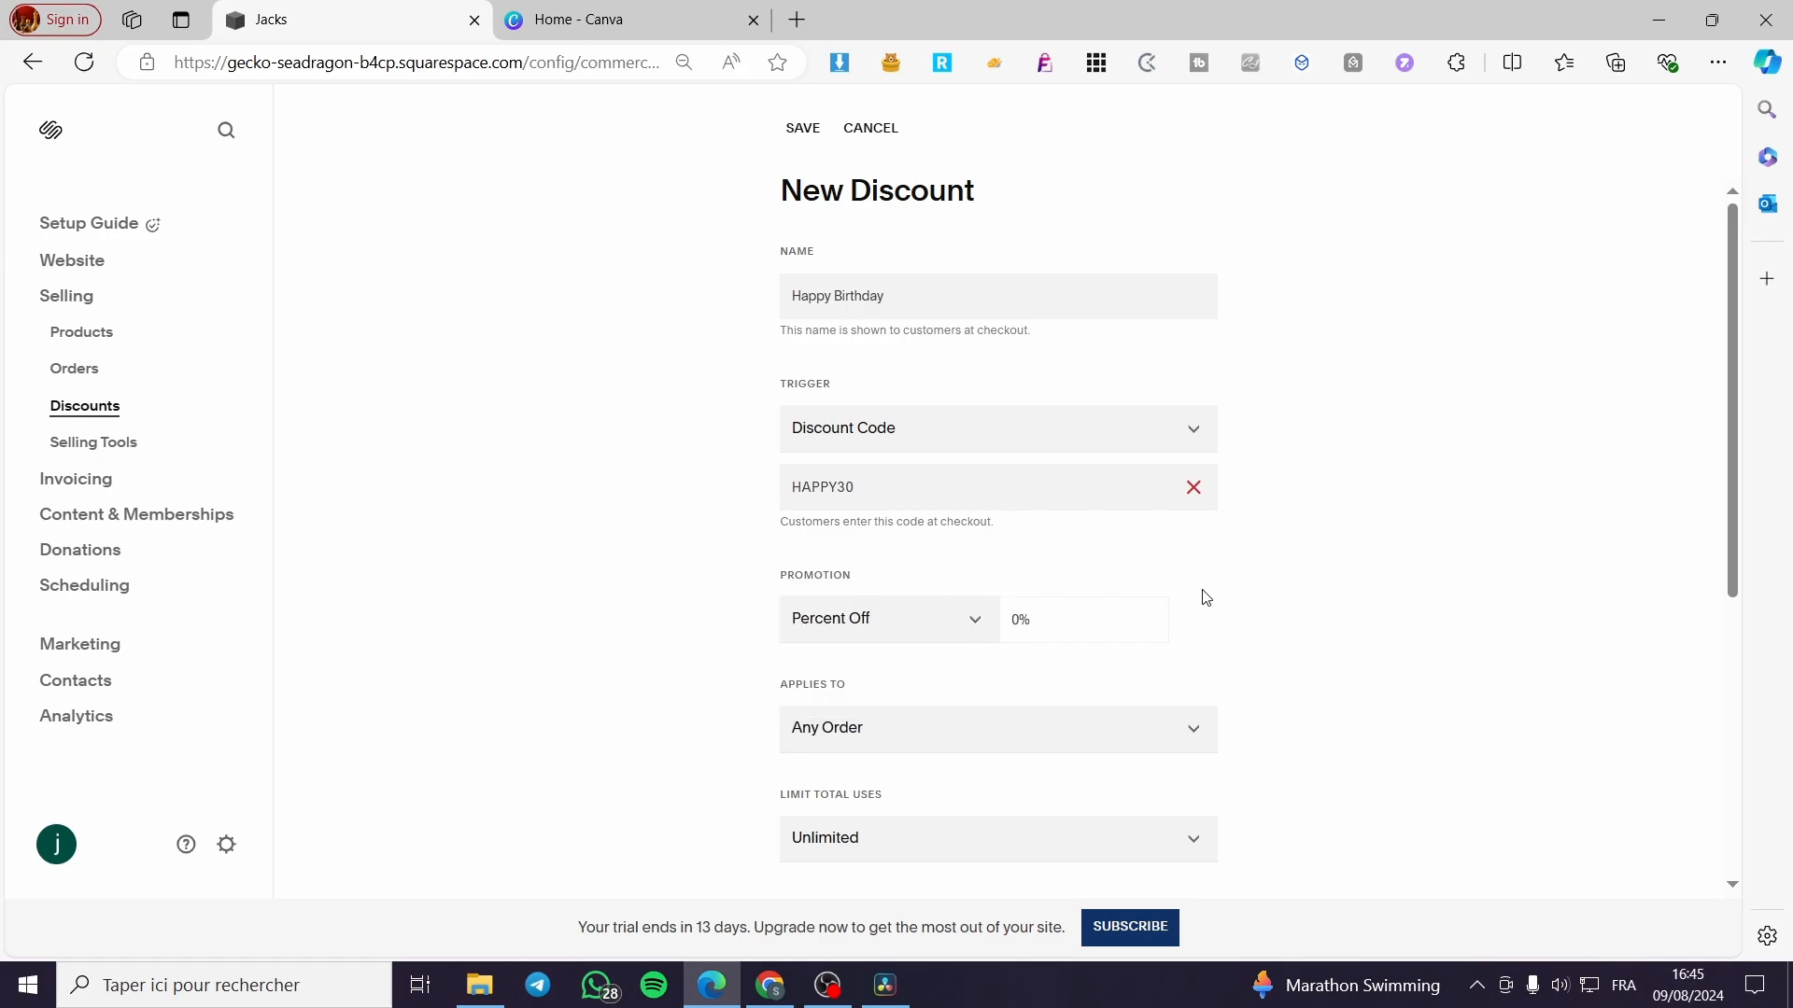
pyautogui.doubleClick(1020, 628)
# - Change the promotion to Amount Off and set the discount amount to $10.00
pyautogui.click(902, 631)
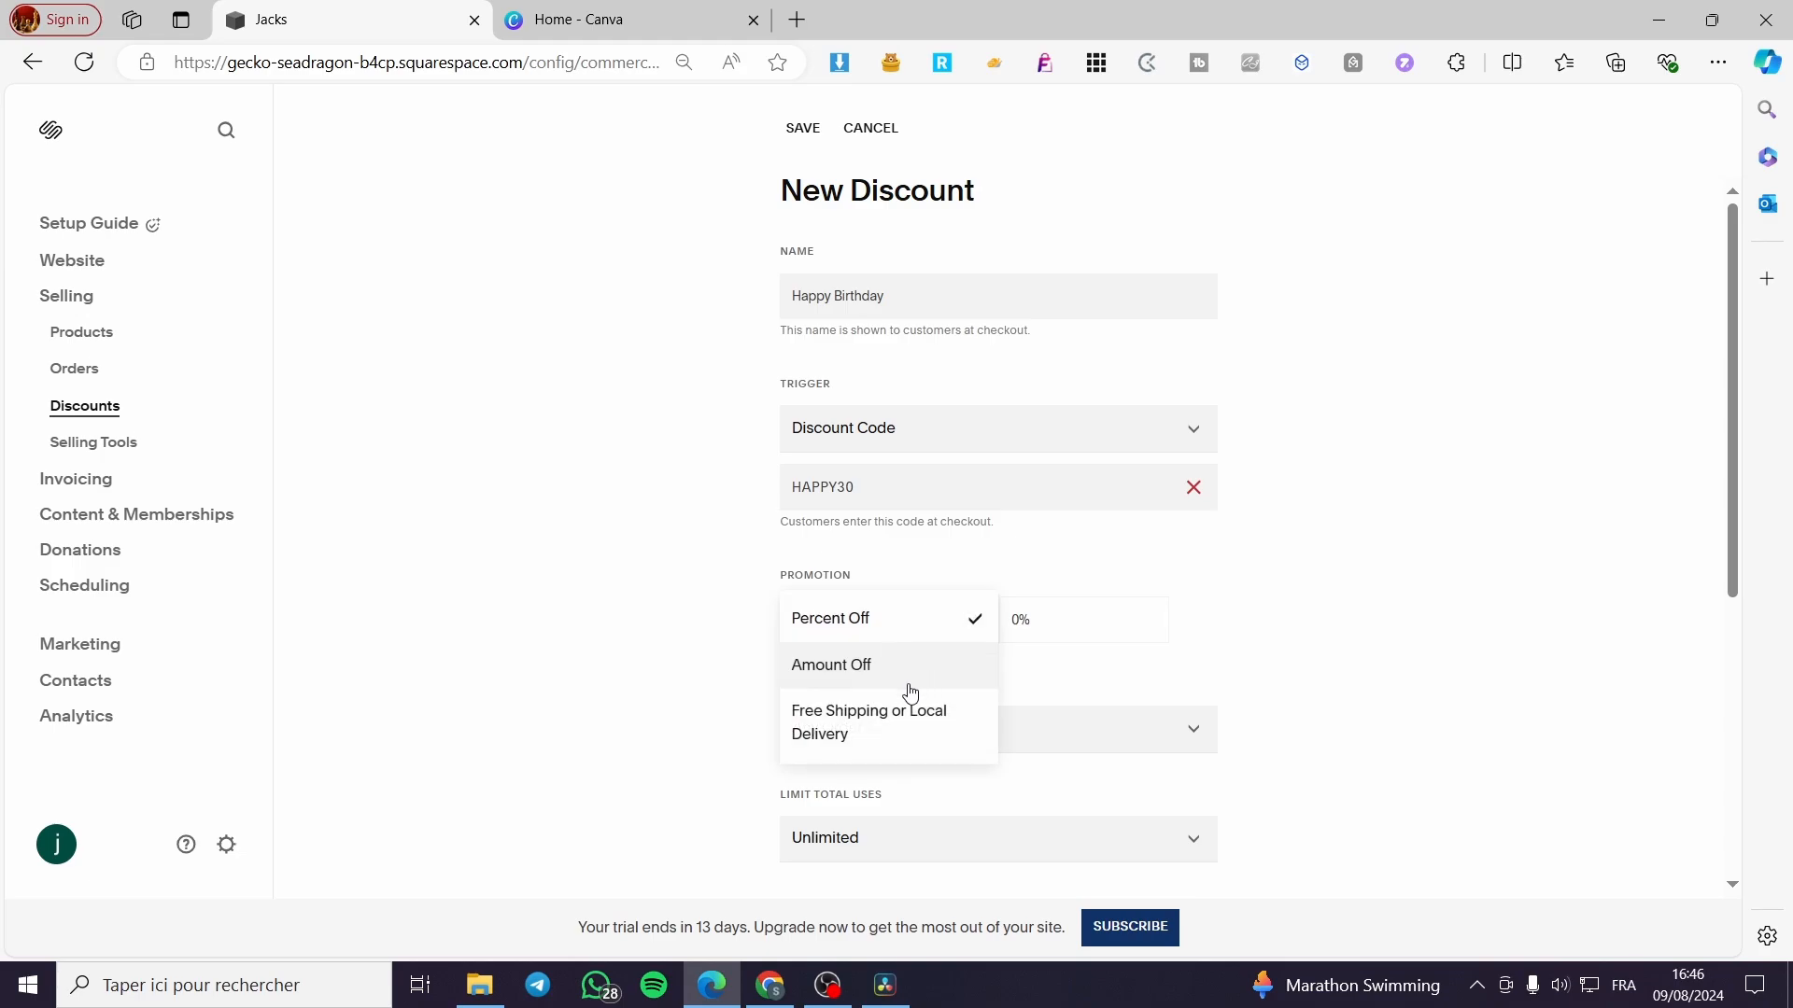
pyautogui.click(896, 665)
pyautogui.click(1064, 620)
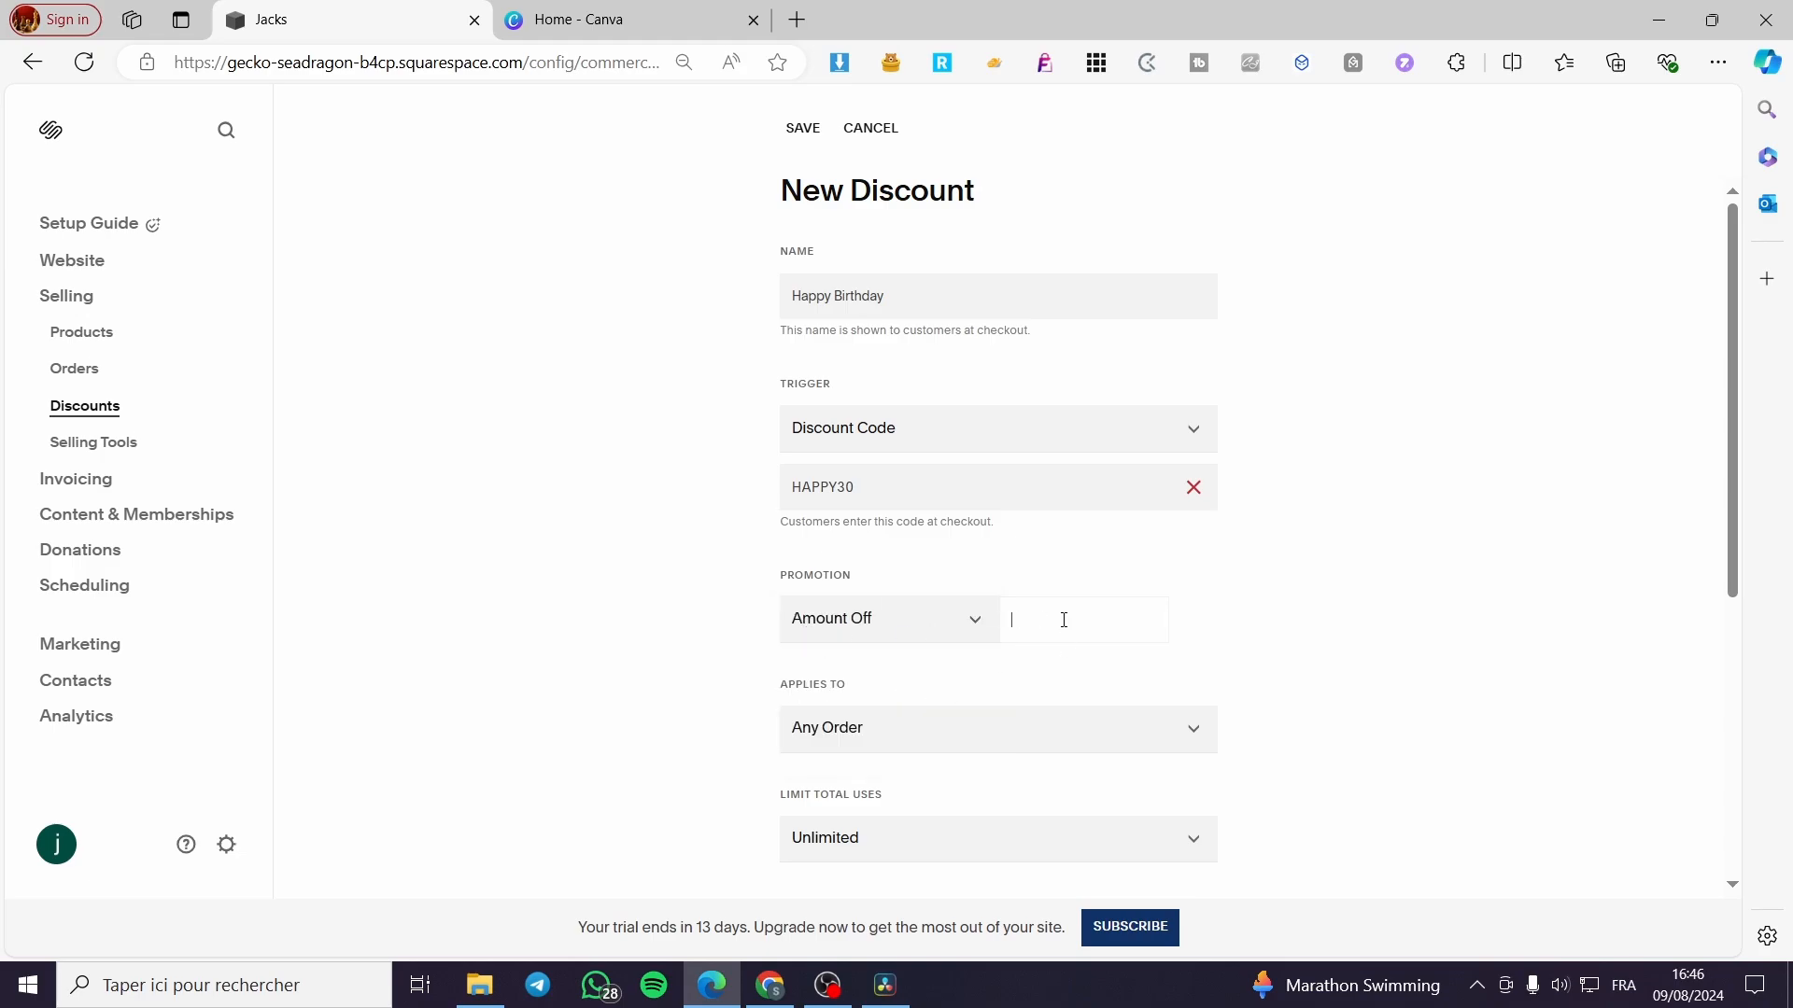
pyautogui.click(1250, 613)
# - Try to apply the discount to a Single Product, filtering the products by "ess"
pyautogui.scroll(-2, 860, 696)
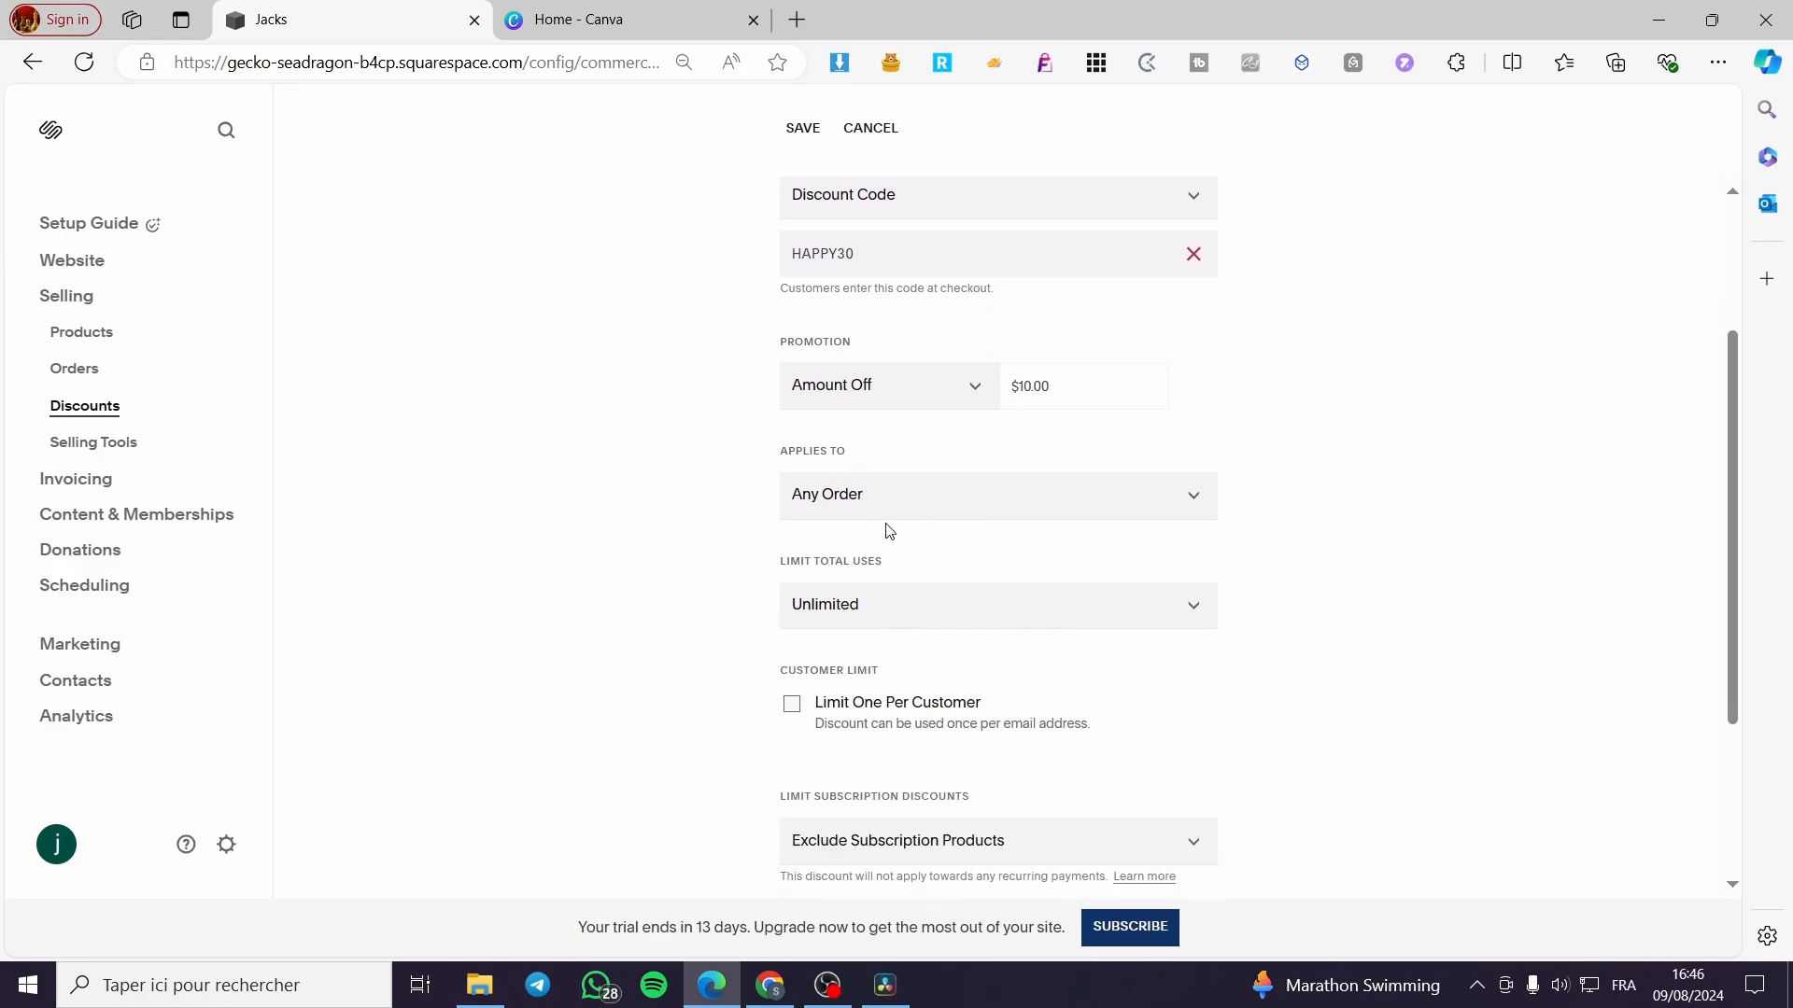
pyautogui.click(935, 497)
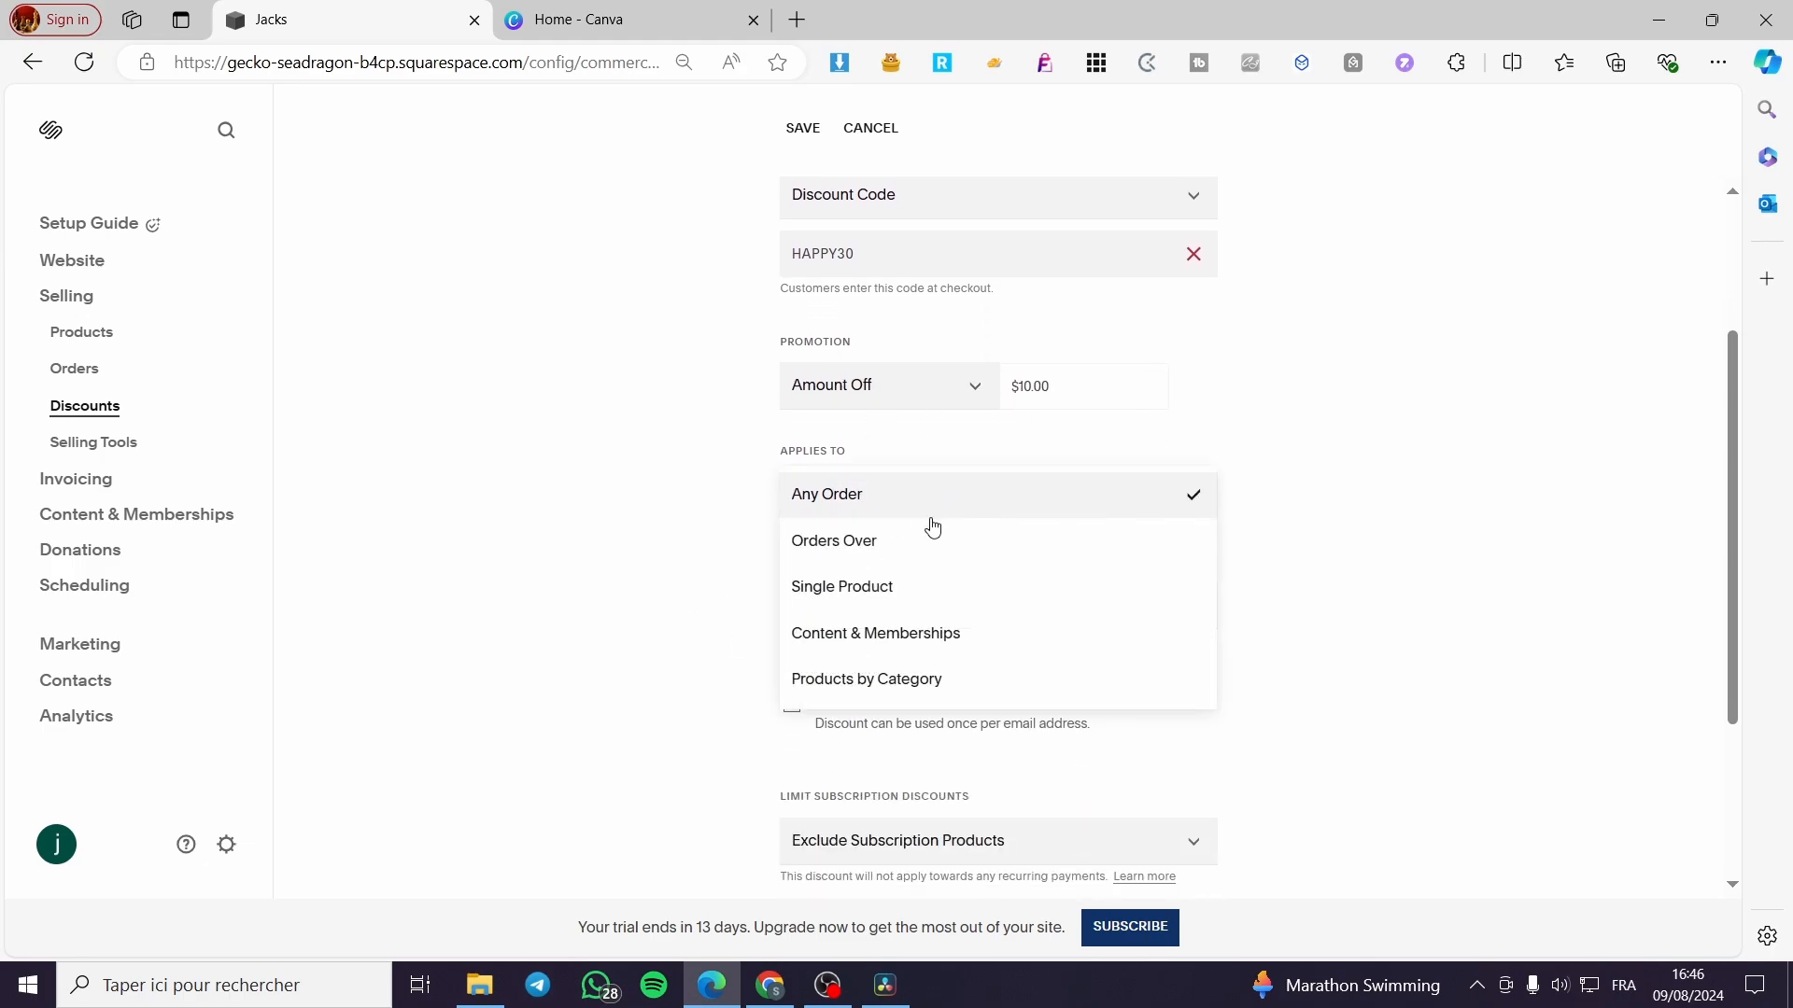
pyautogui.click(921, 588)
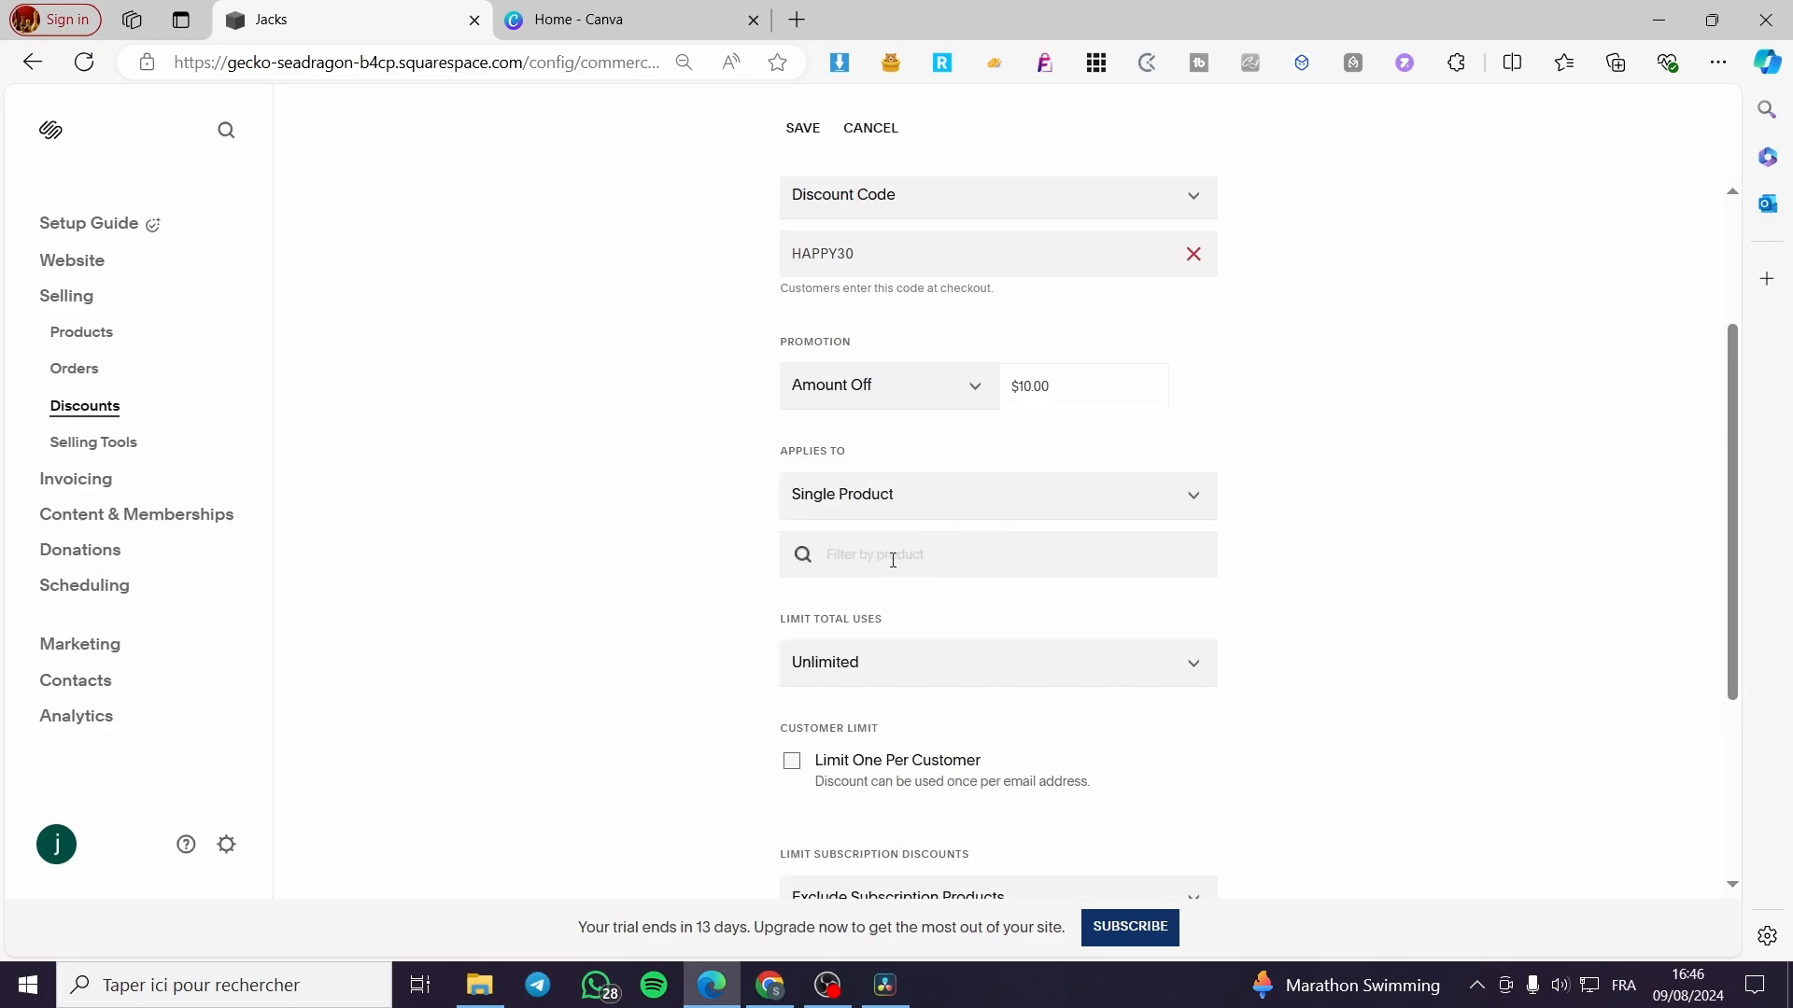
pyautogui.write('ess')
pyautogui.click(1194, 555)
pyautogui.scroll(-1, 1189, 632)
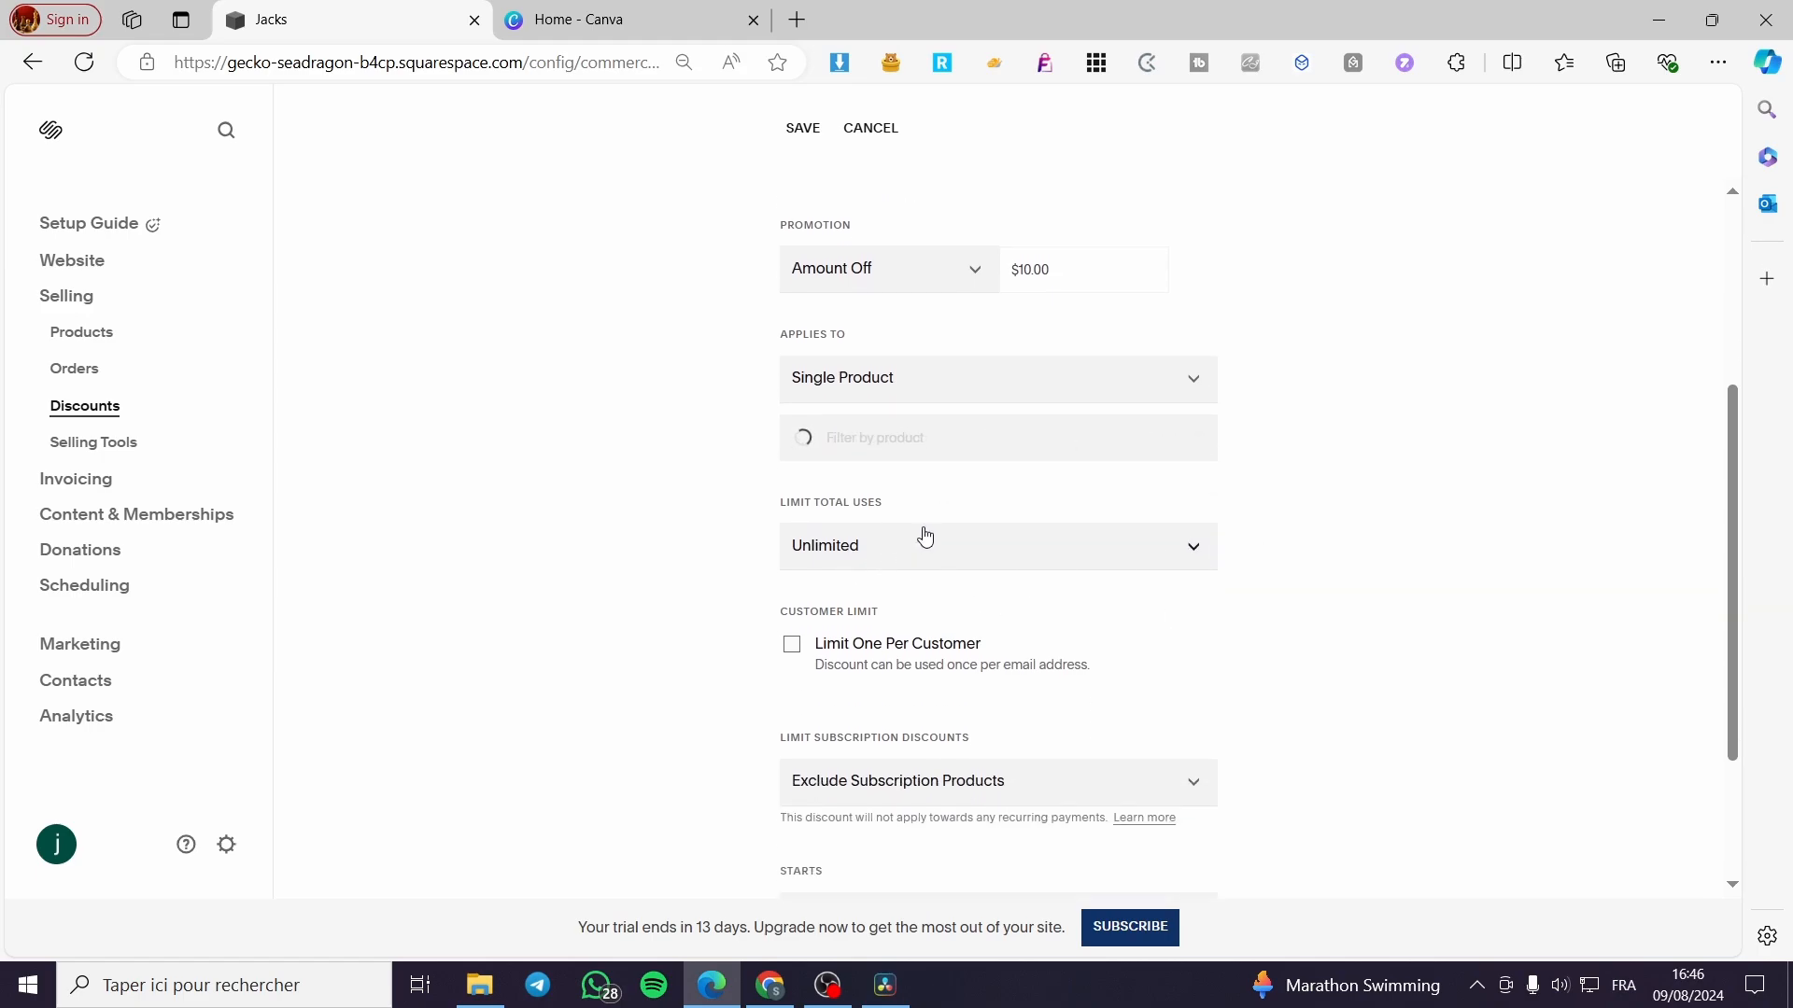
# - Examine the discount's total use limit, customer limit, subscription discount options, and start and expiry settings
pyautogui.click(1136, 549)
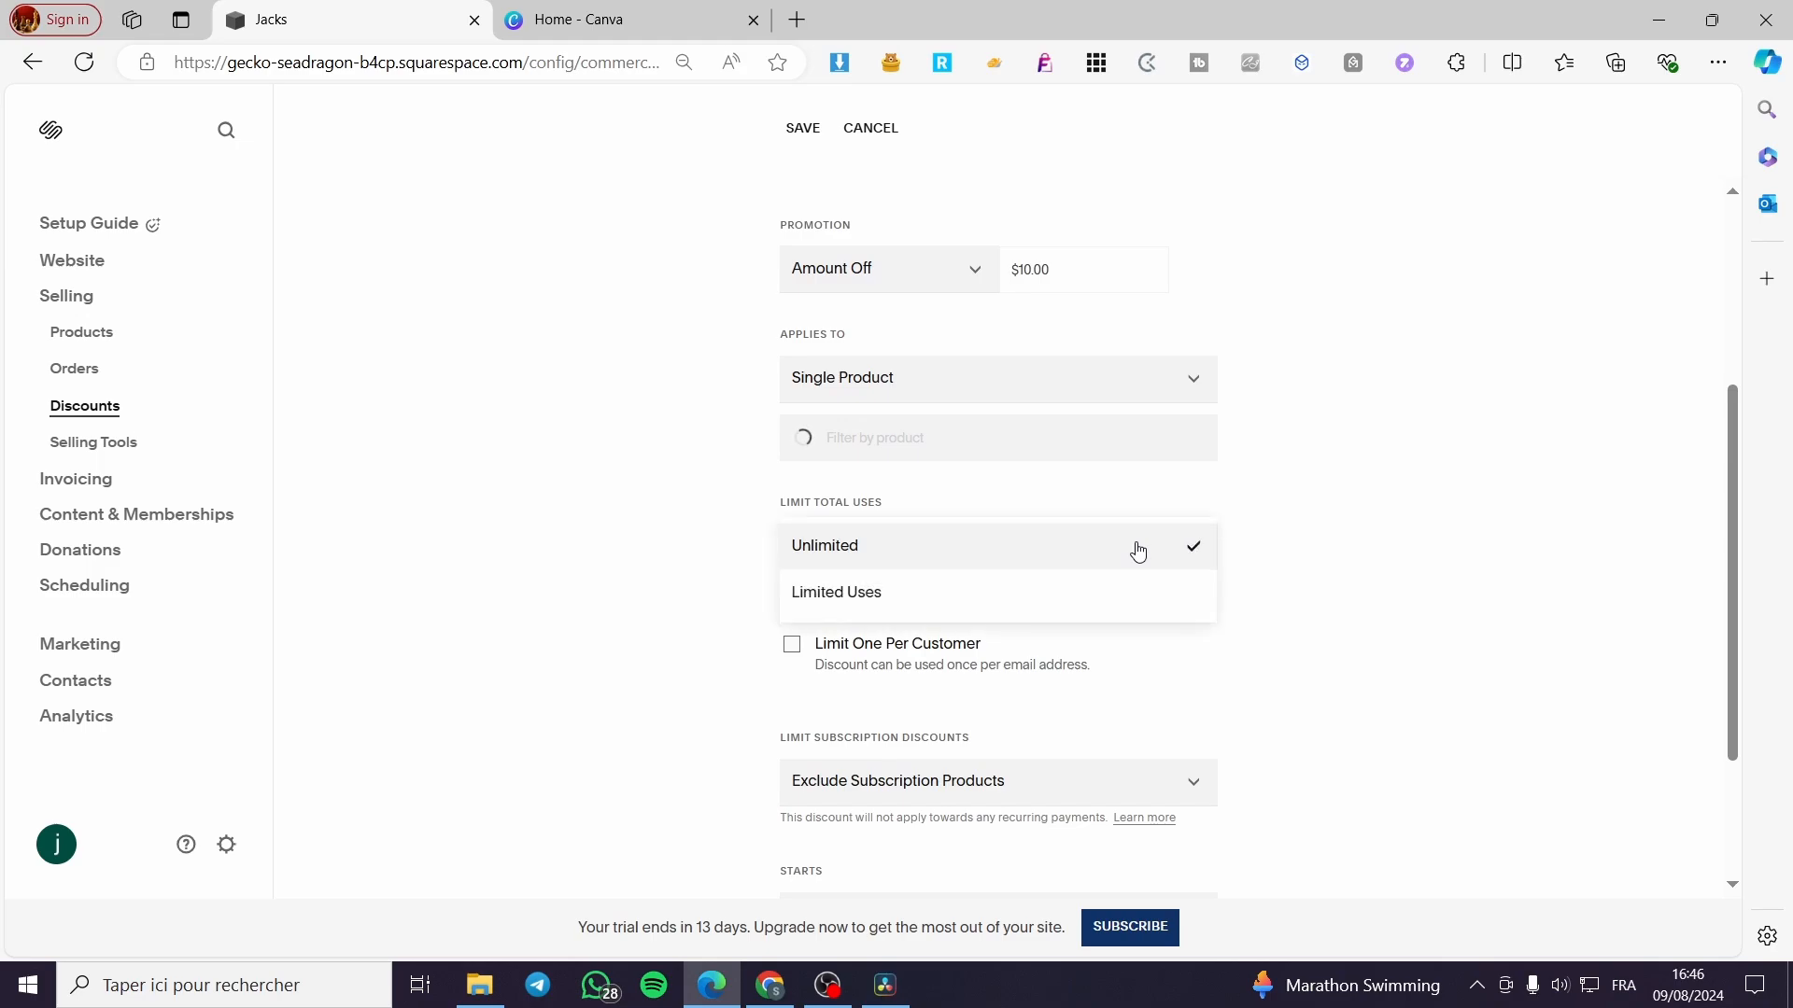
pyautogui.click(1138, 560)
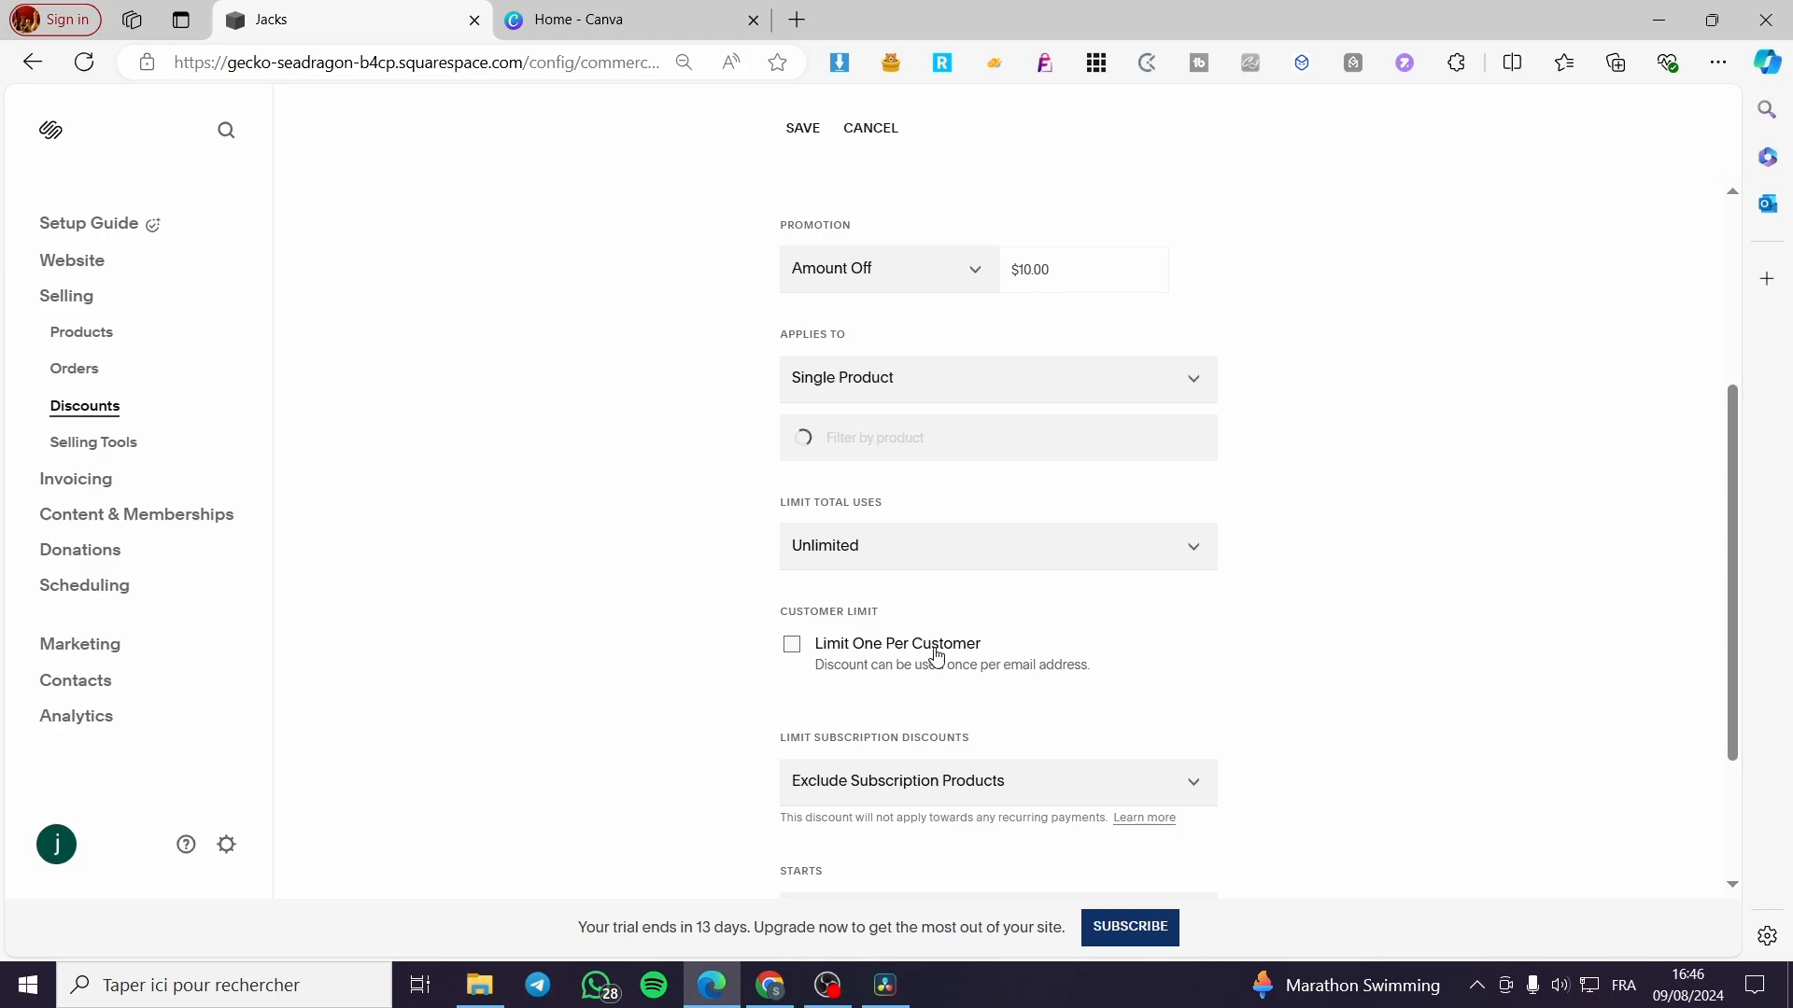
pyautogui.scroll(-2, 1232, 630)
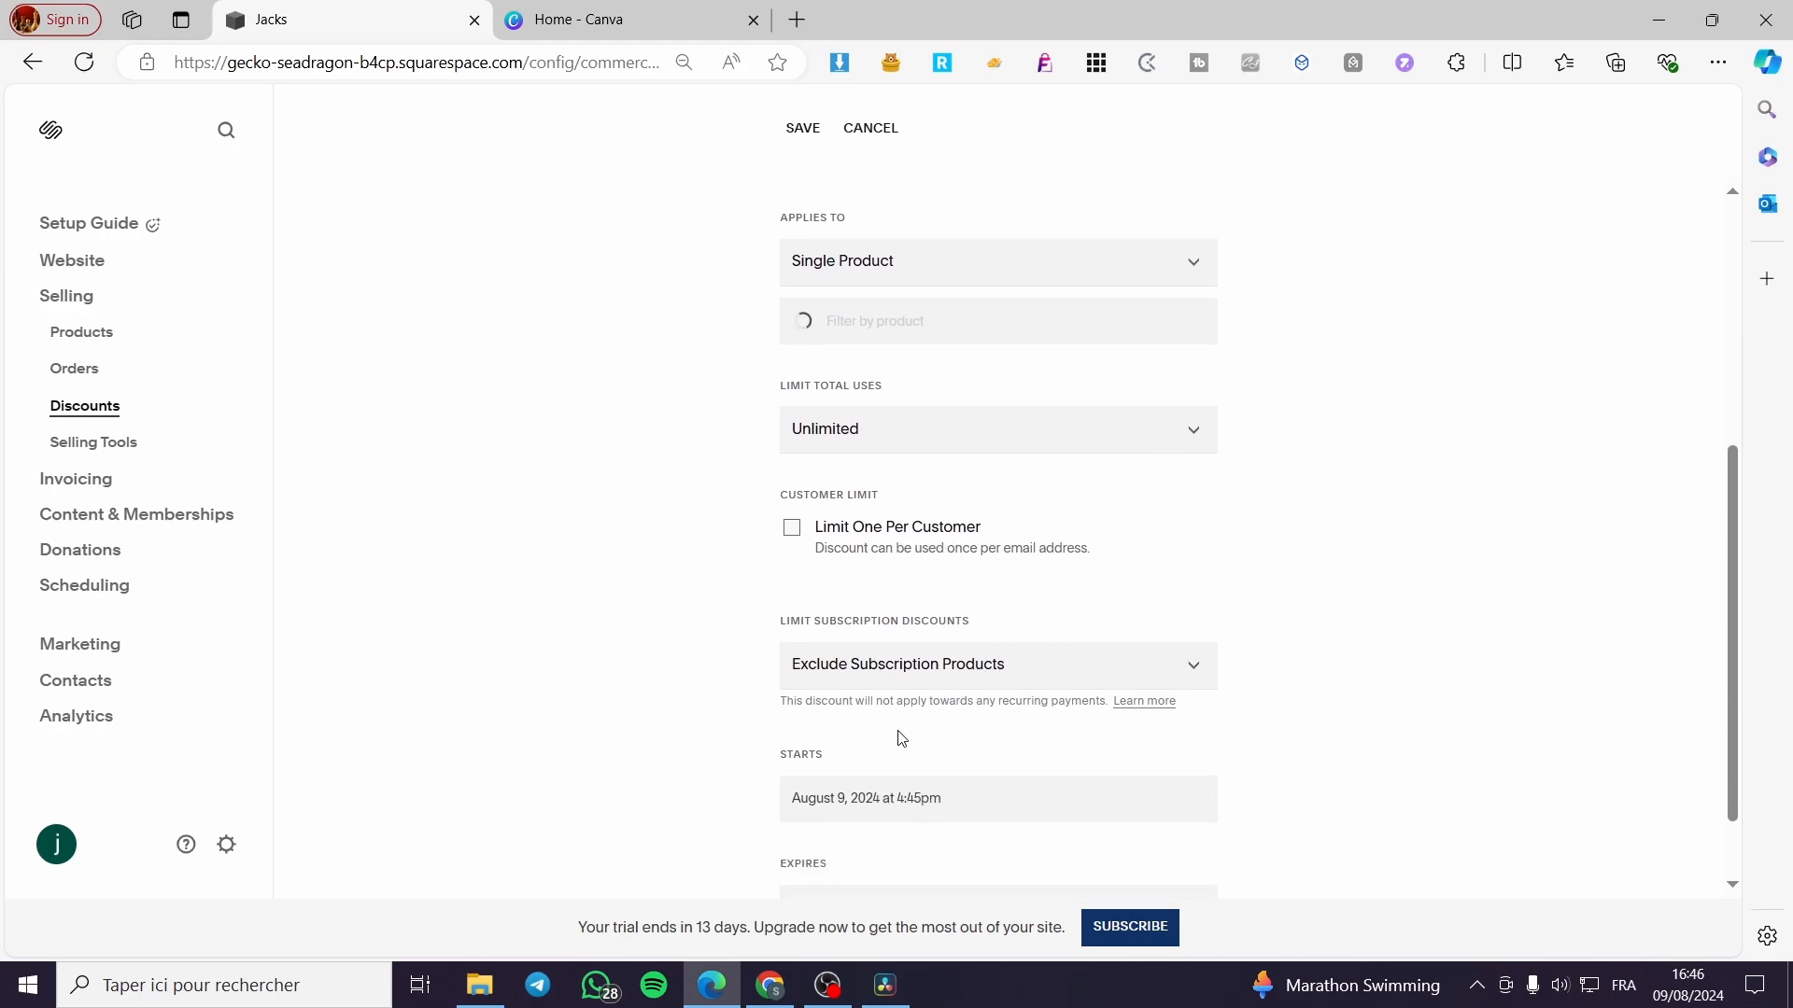
pyautogui.scroll(-1, 894, 712)
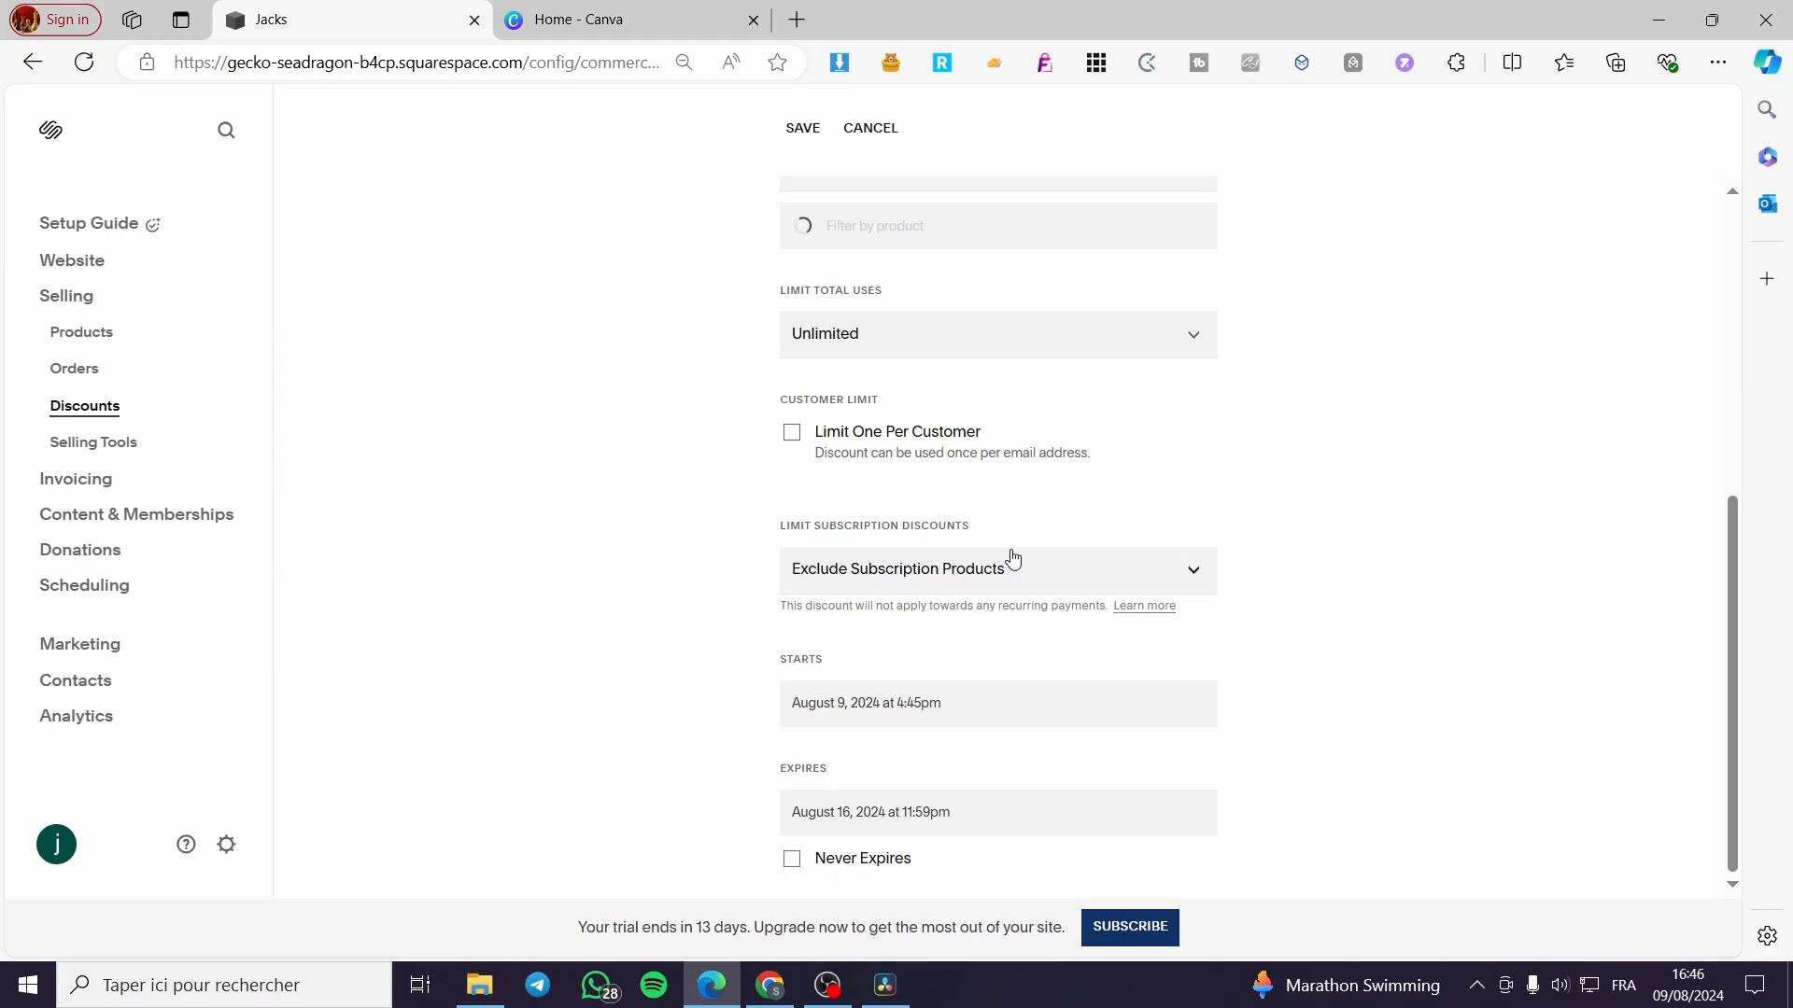
pyautogui.click(1154, 574)
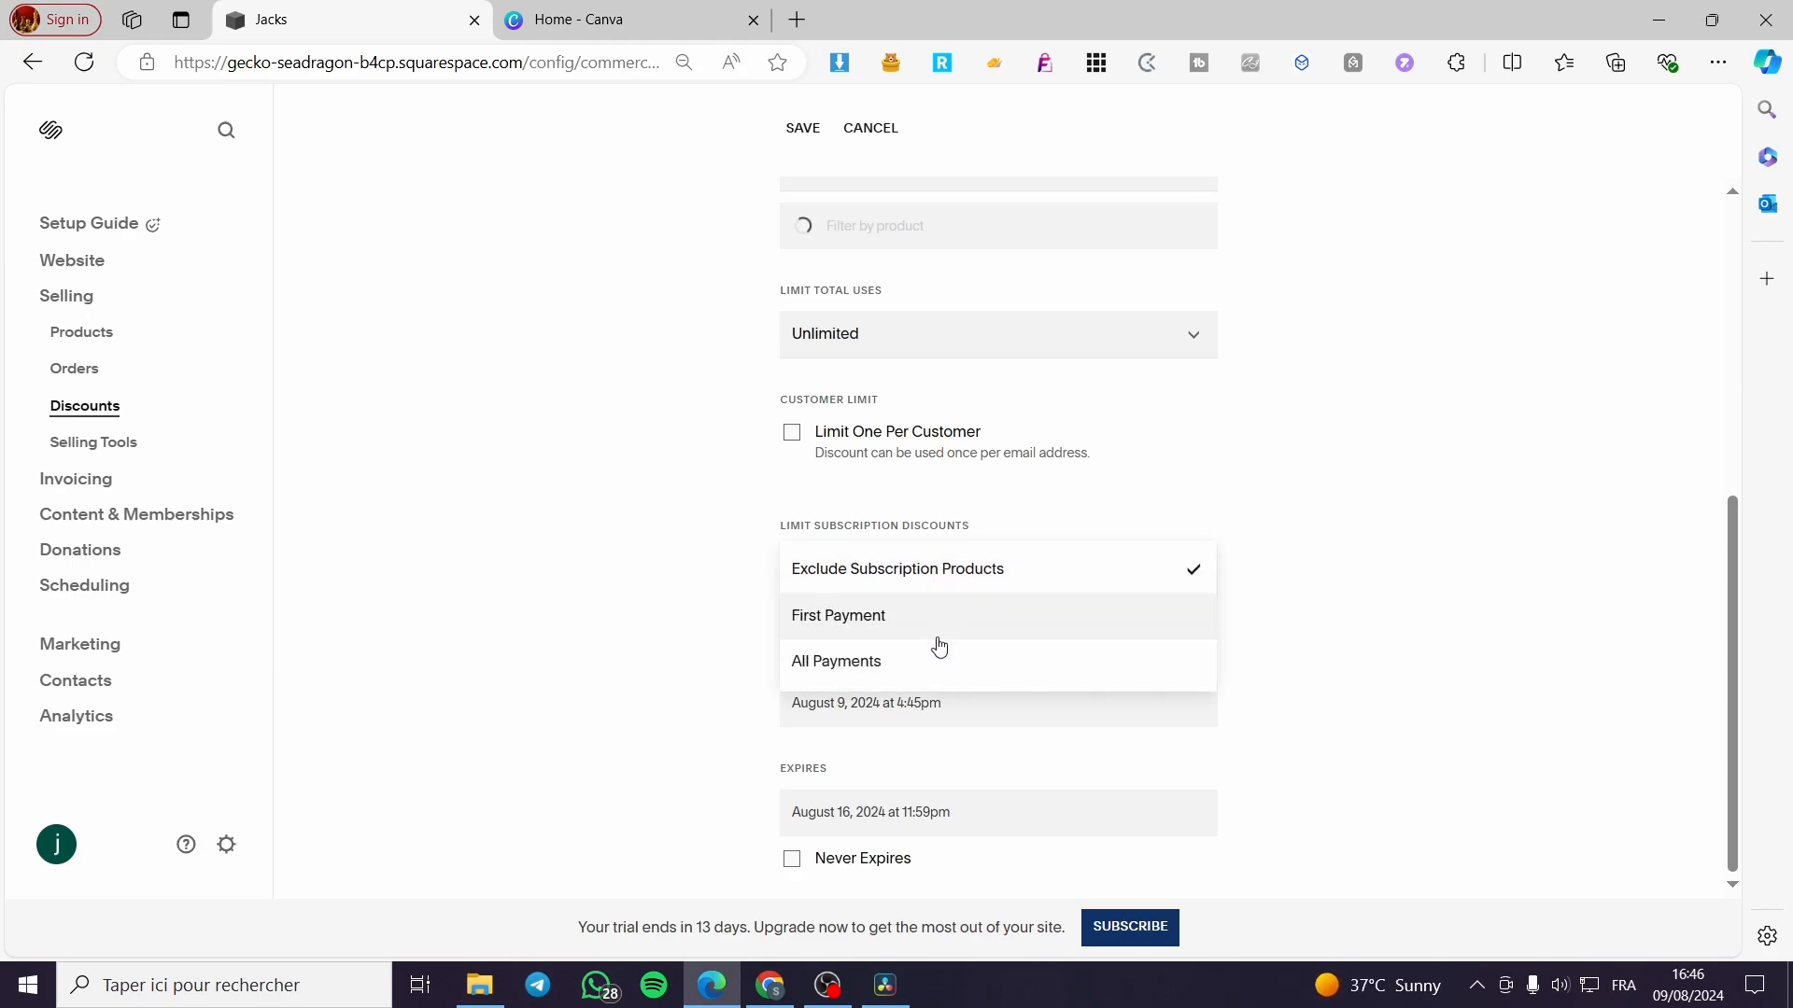
pyautogui.click(1325, 652)
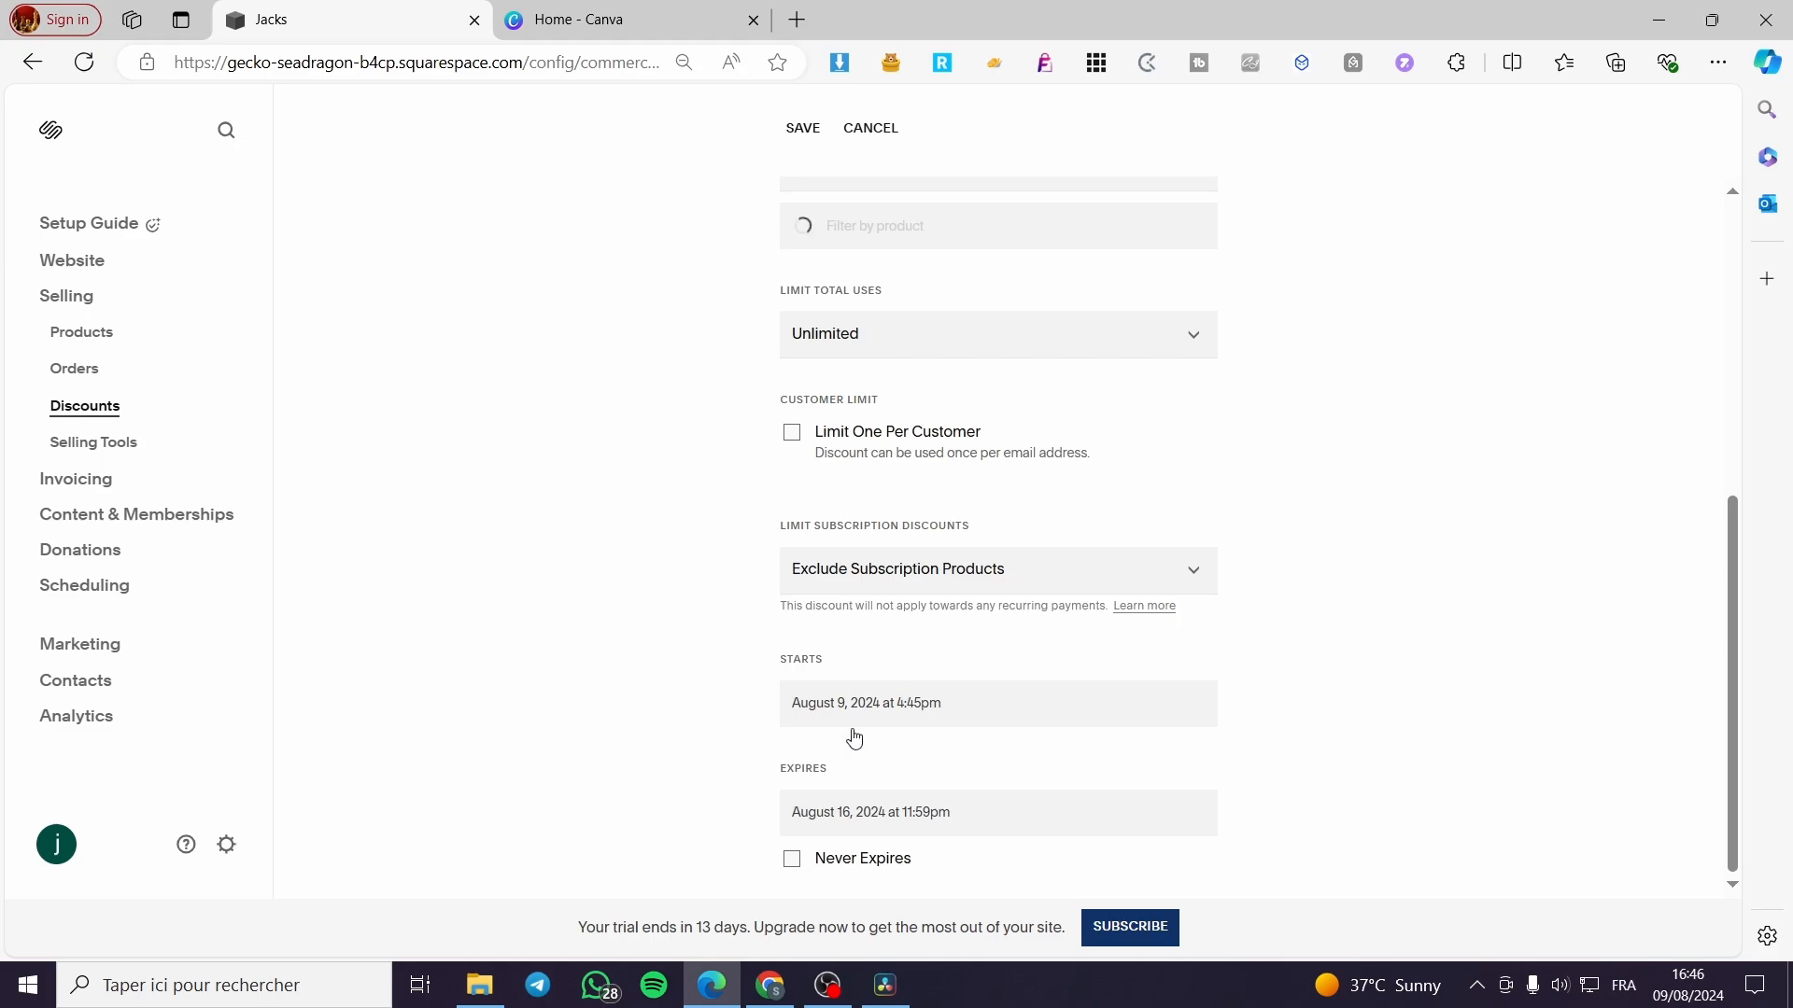
pyautogui.click(791, 859)
pyautogui.click(792, 859)
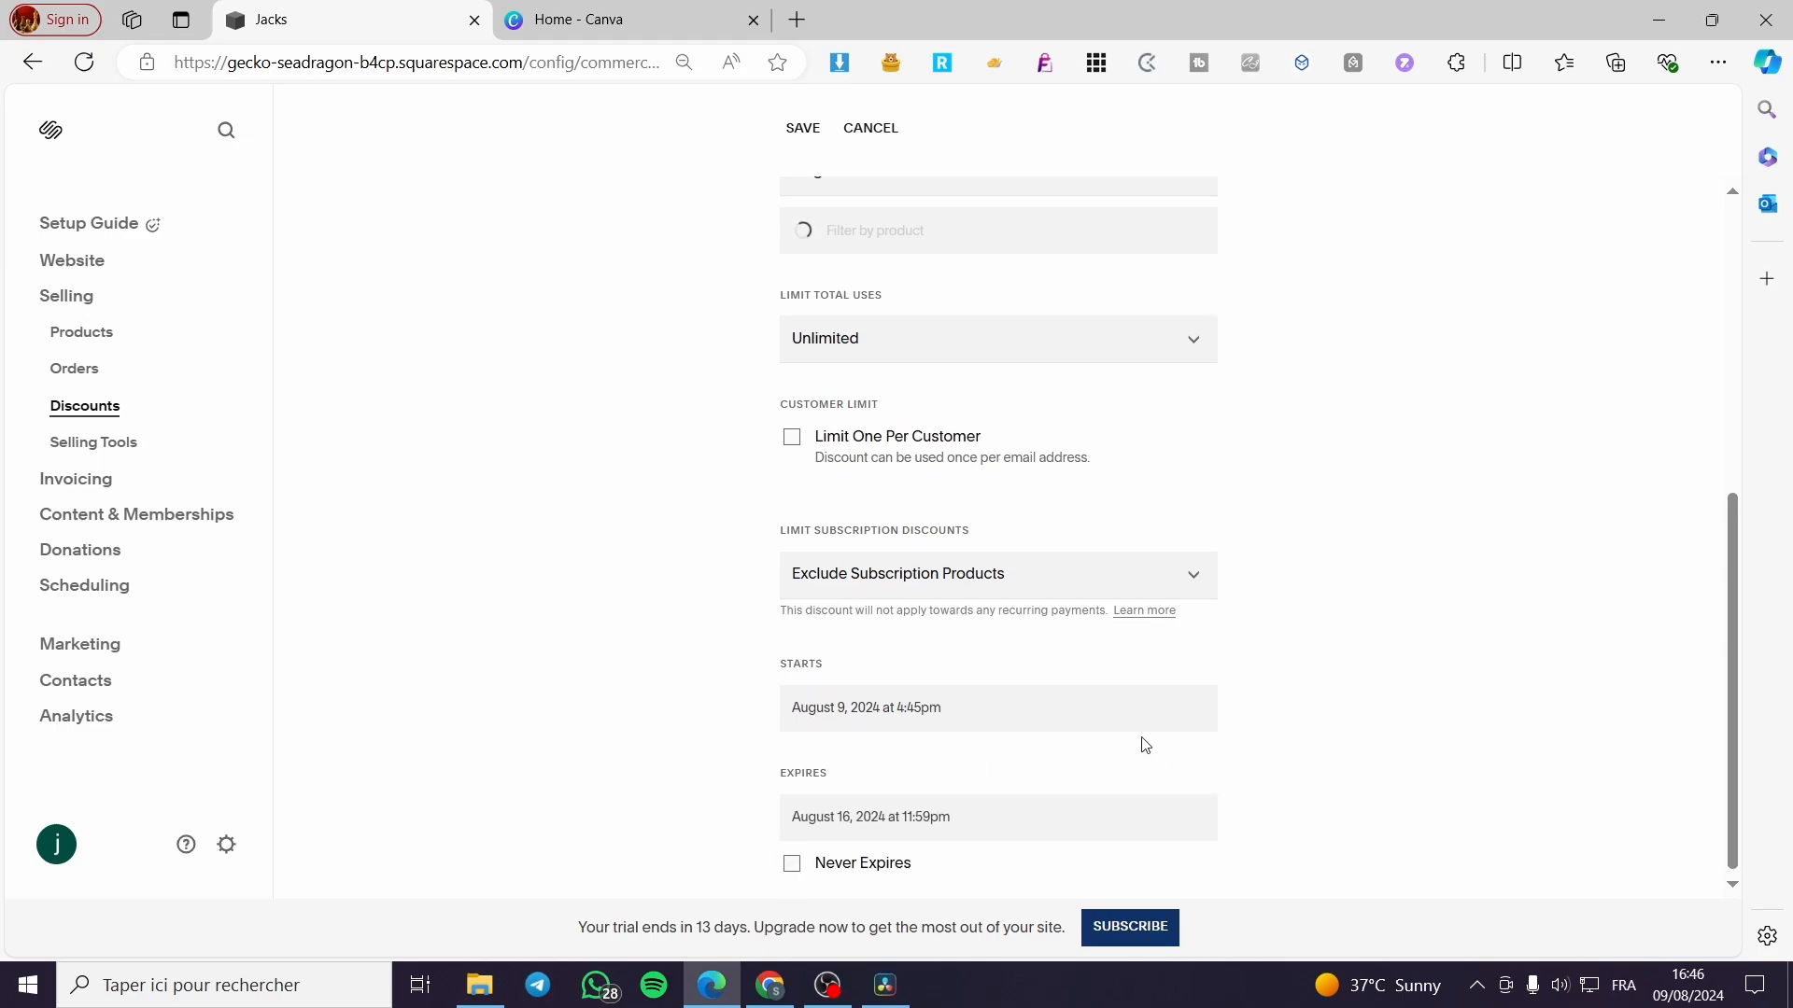
pyautogui.scroll(6, 1129, 744)
pyautogui.scroll(-6, 1143, 537)
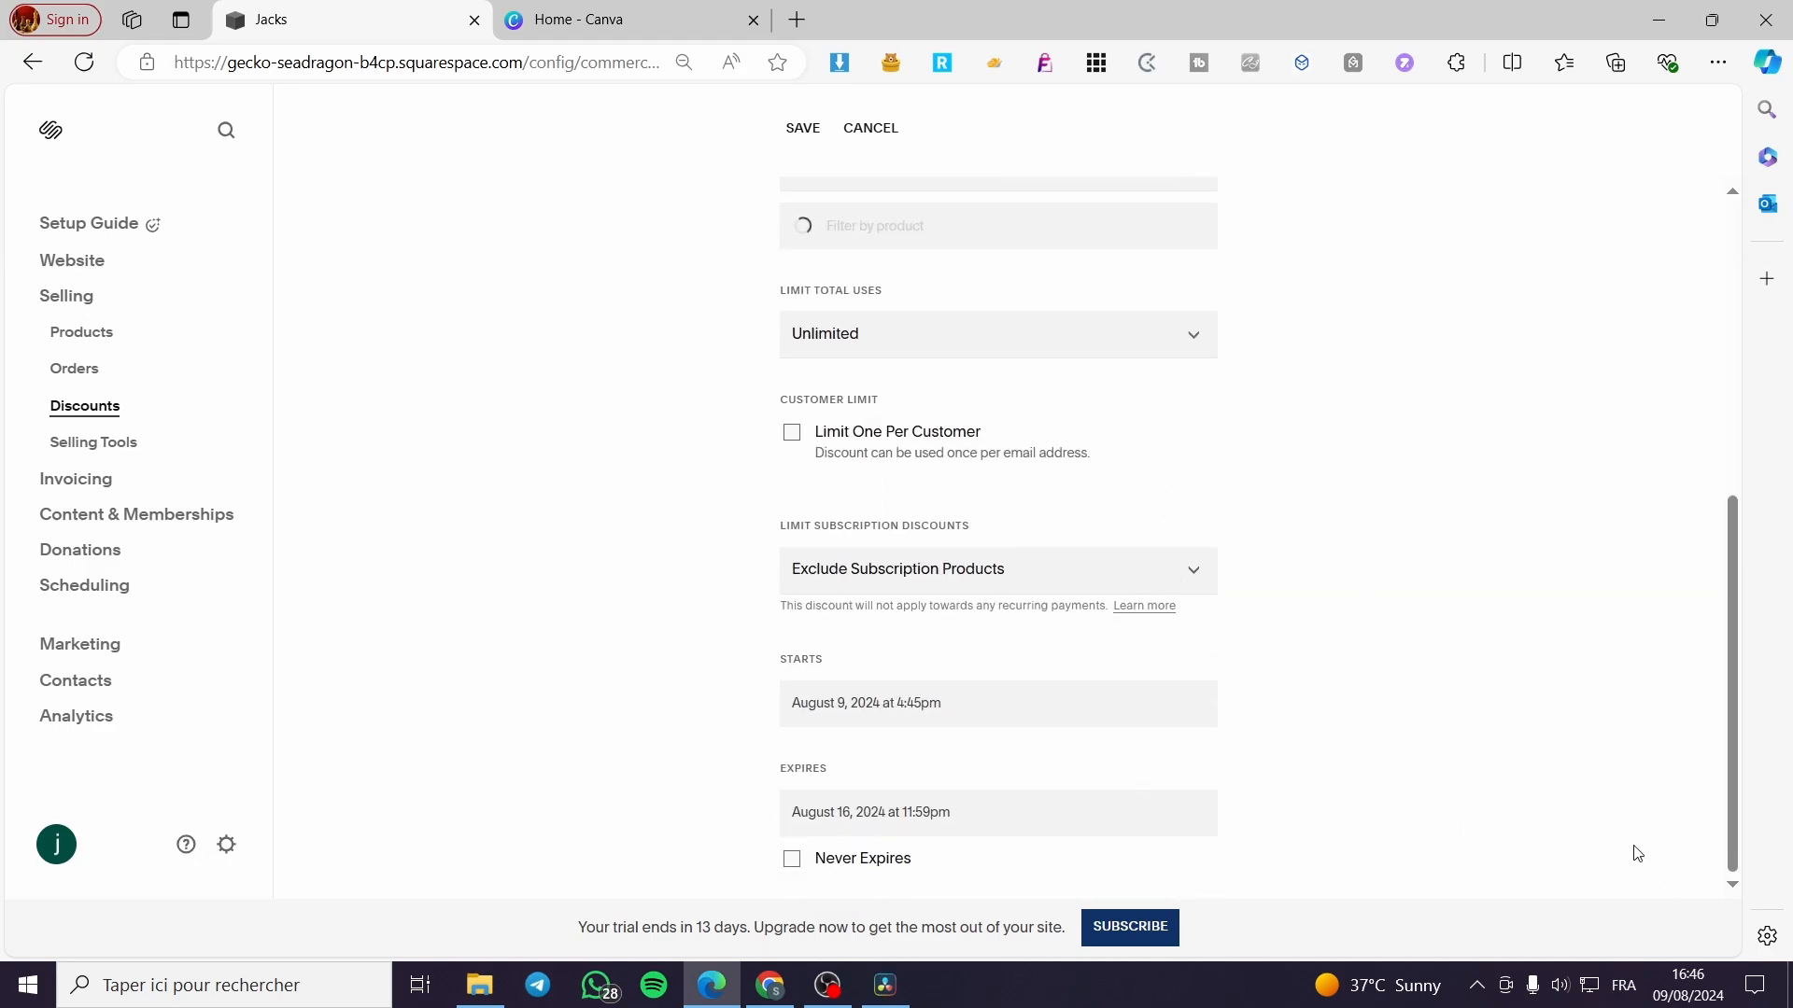
pyautogui.scroll(6, 1629, 845)
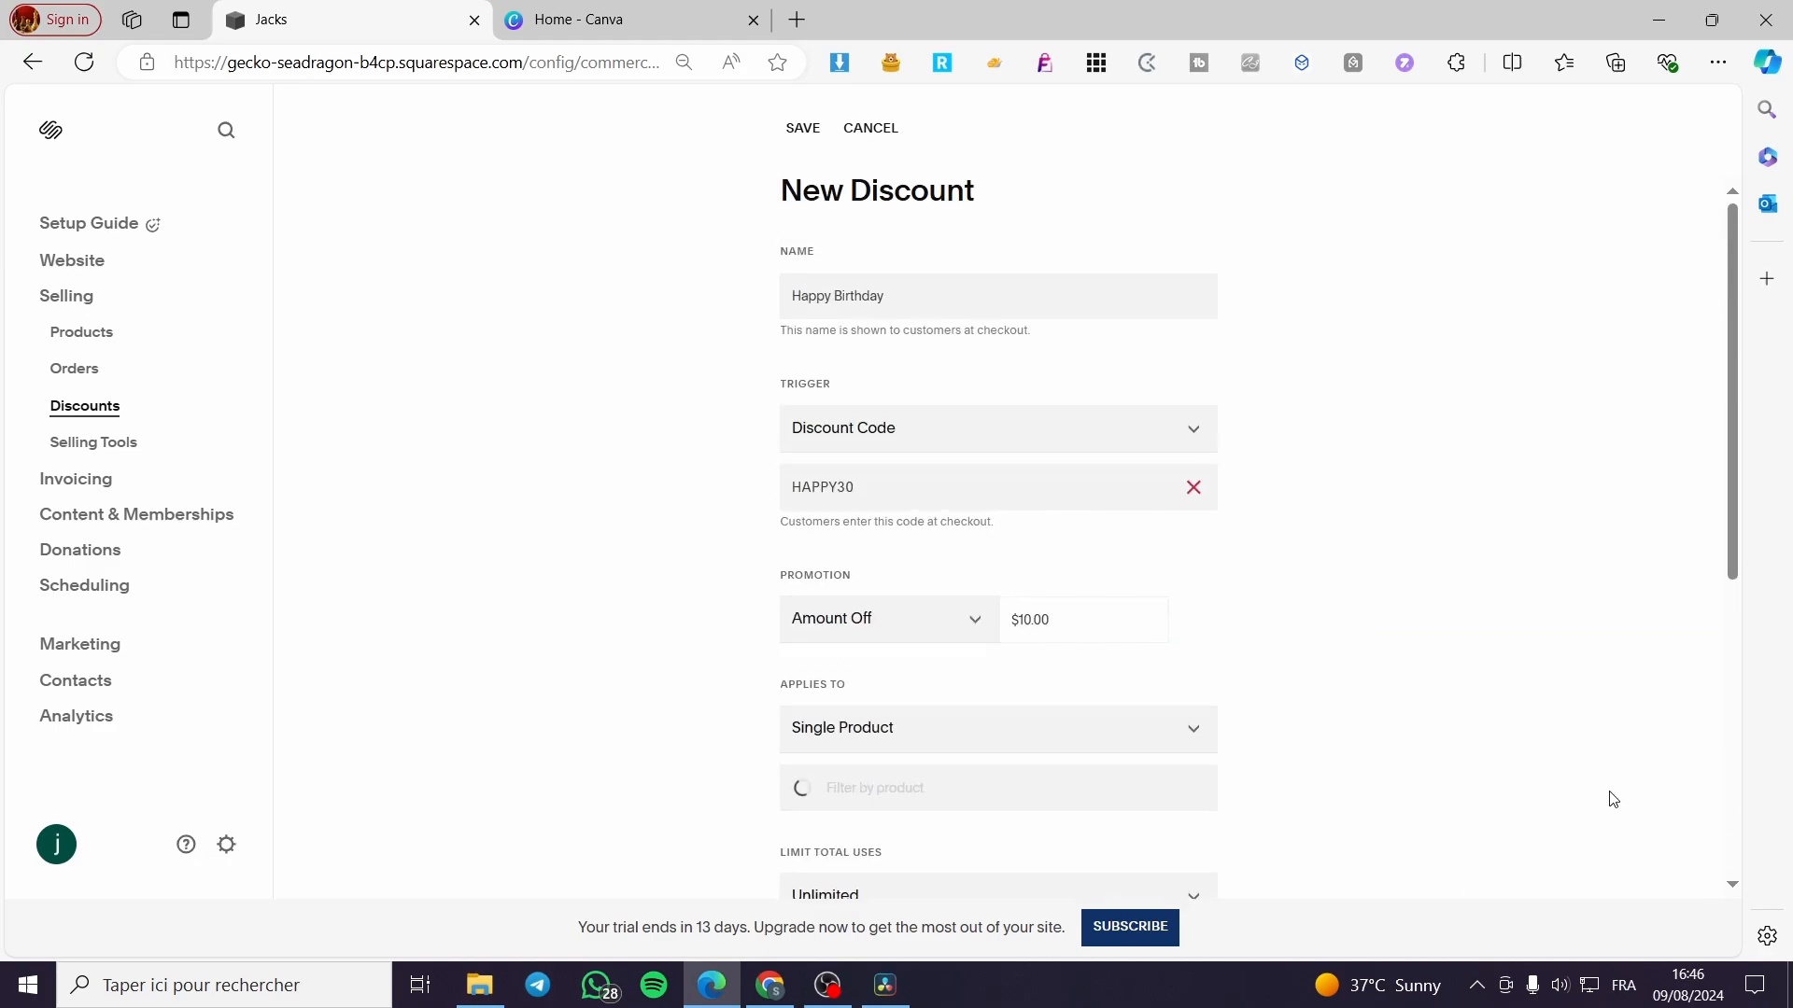
# - Make the discount apply to Any Order and save it
pyautogui.click(800, 136)
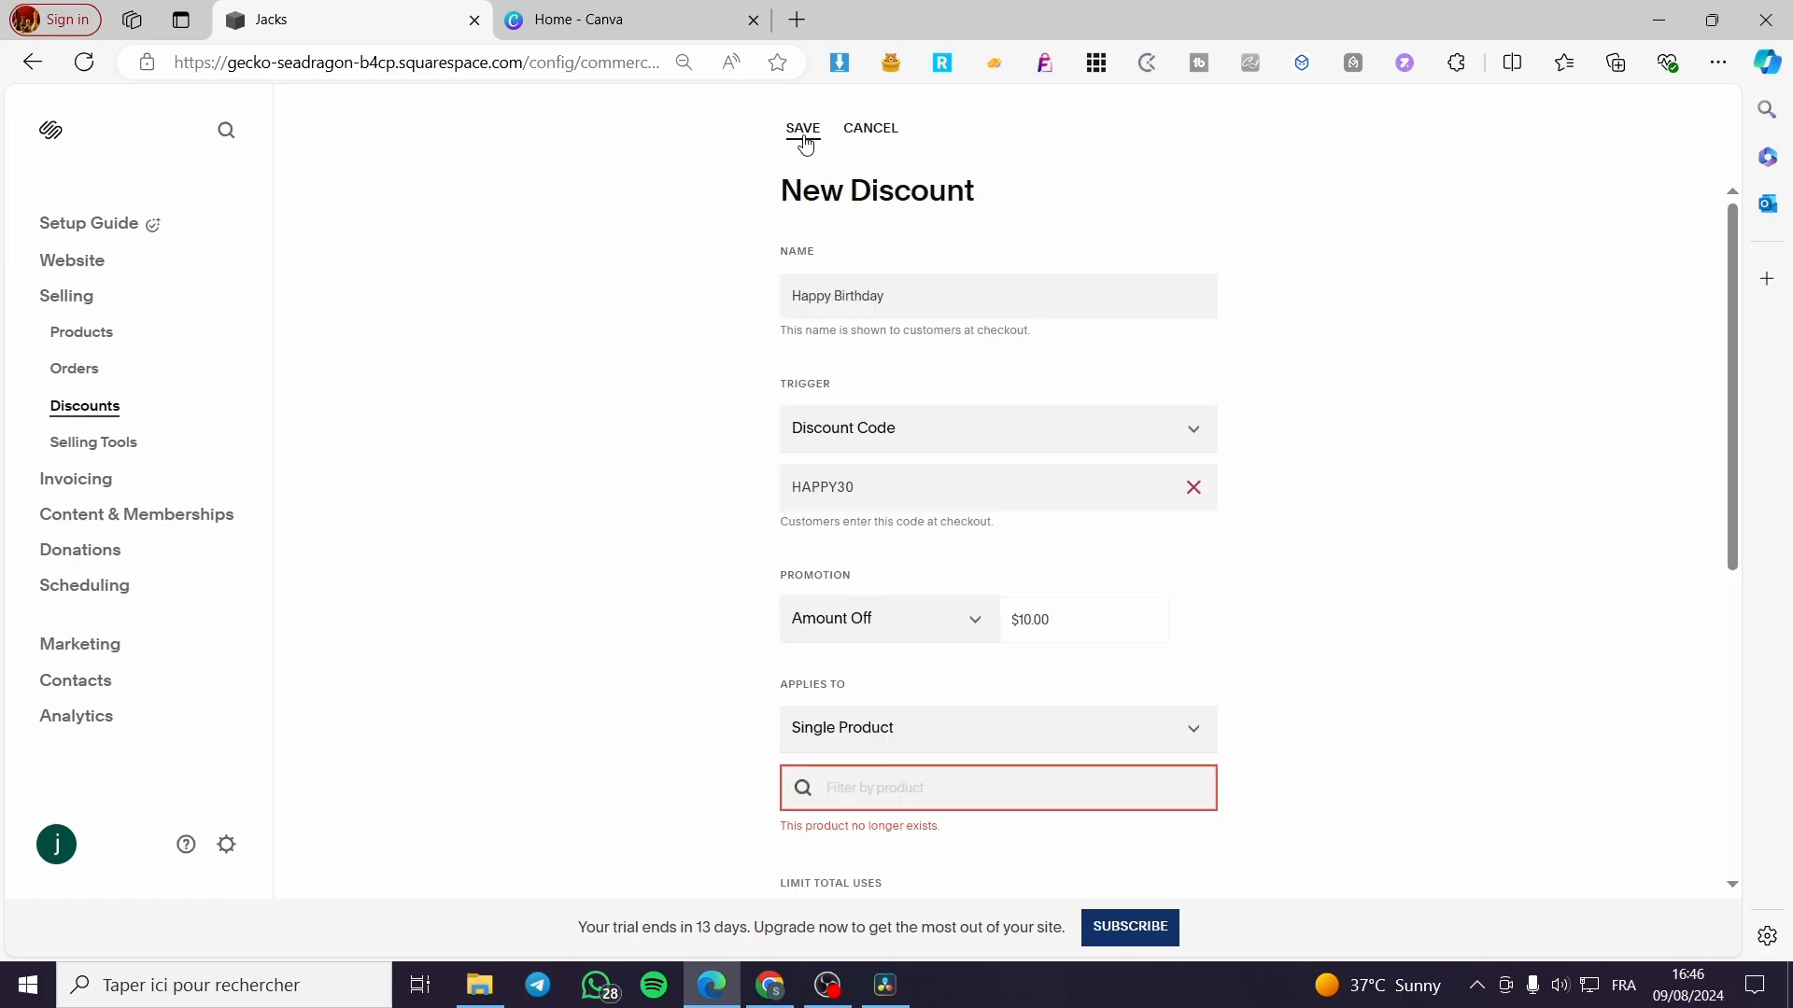
pyautogui.click(922, 737)
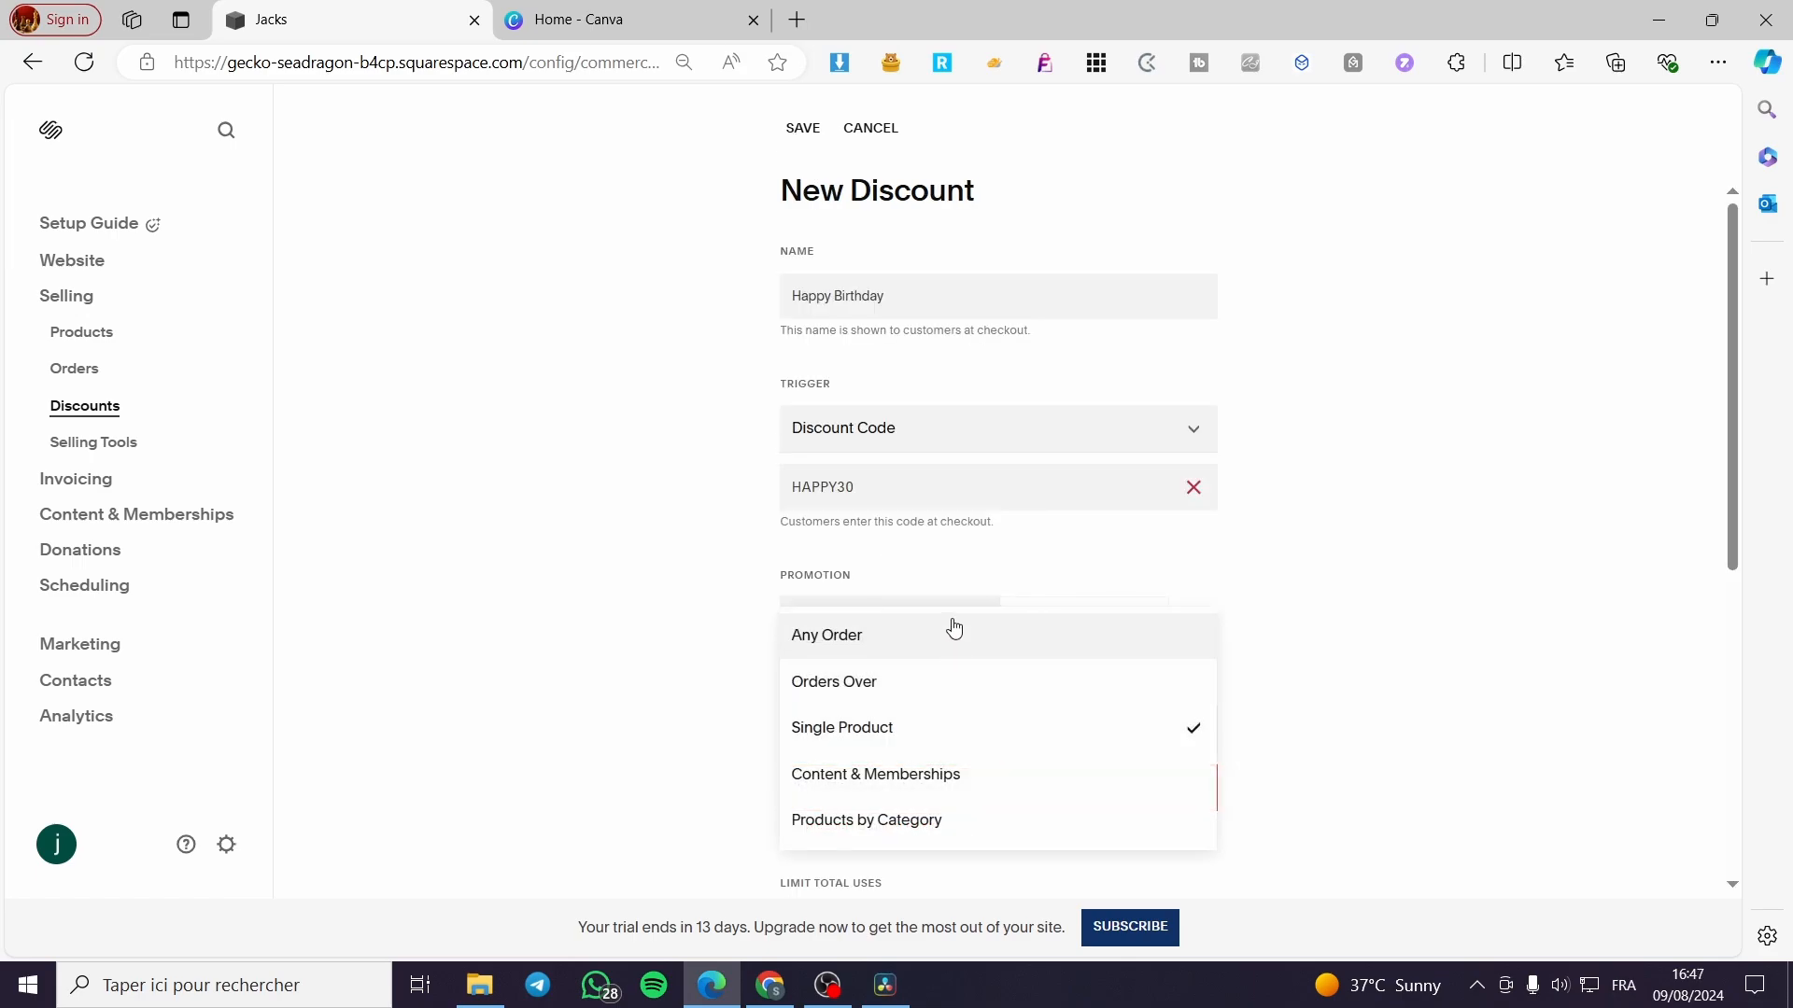
pyautogui.click(939, 633)
pyautogui.click(796, 134)
pyautogui.rightClick(796, 132)
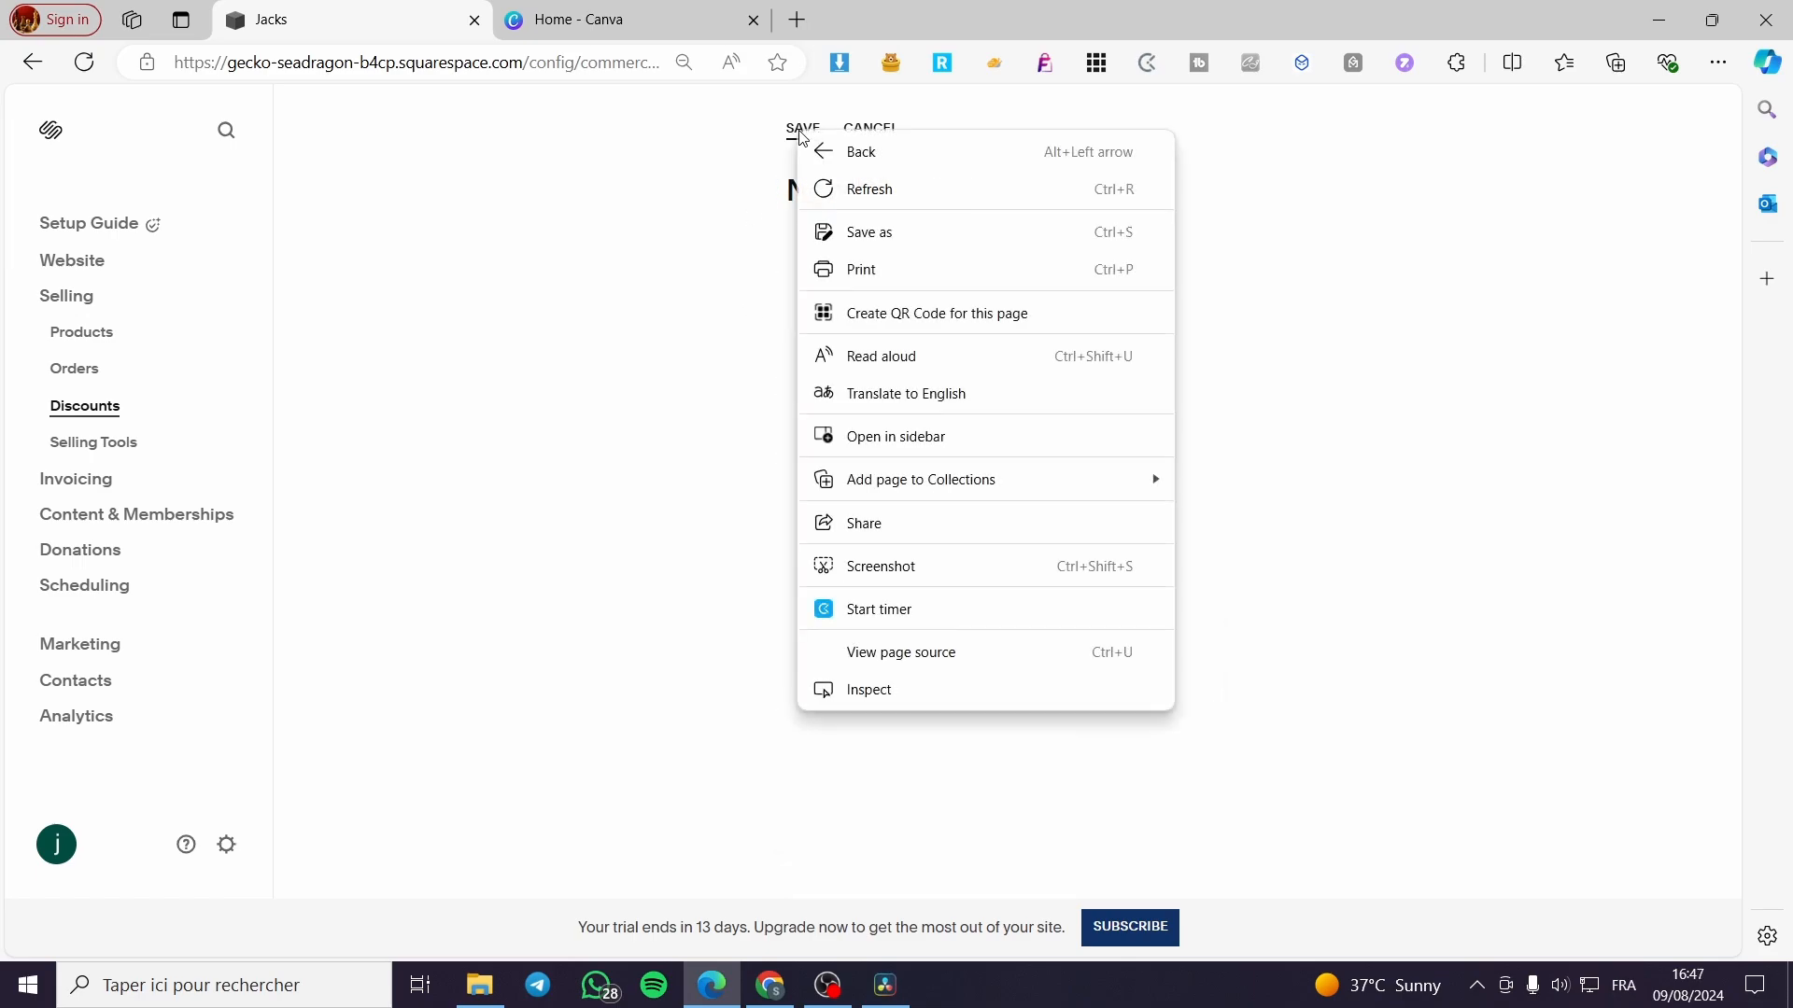
pyautogui.click(766, 146)
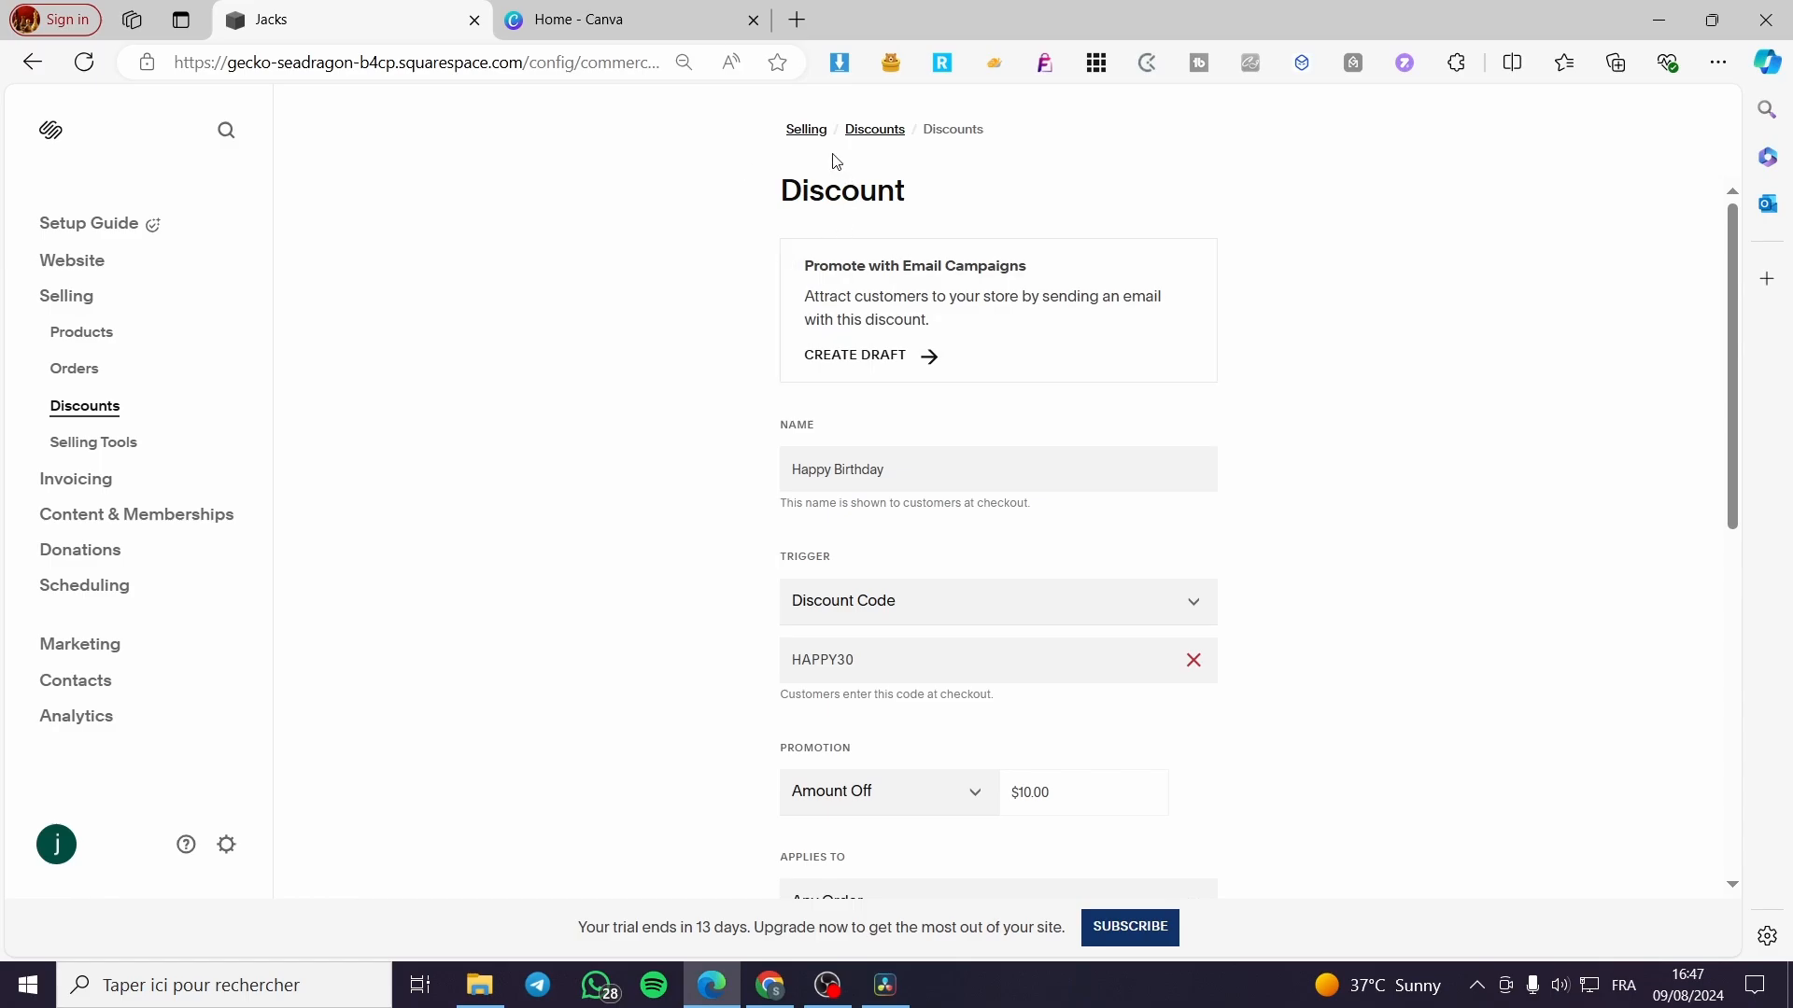
# - Review the saved Happy Birthday discount, including its code, promotion amount, scope and usage limits
pyautogui.scroll(-6, 893, 609)
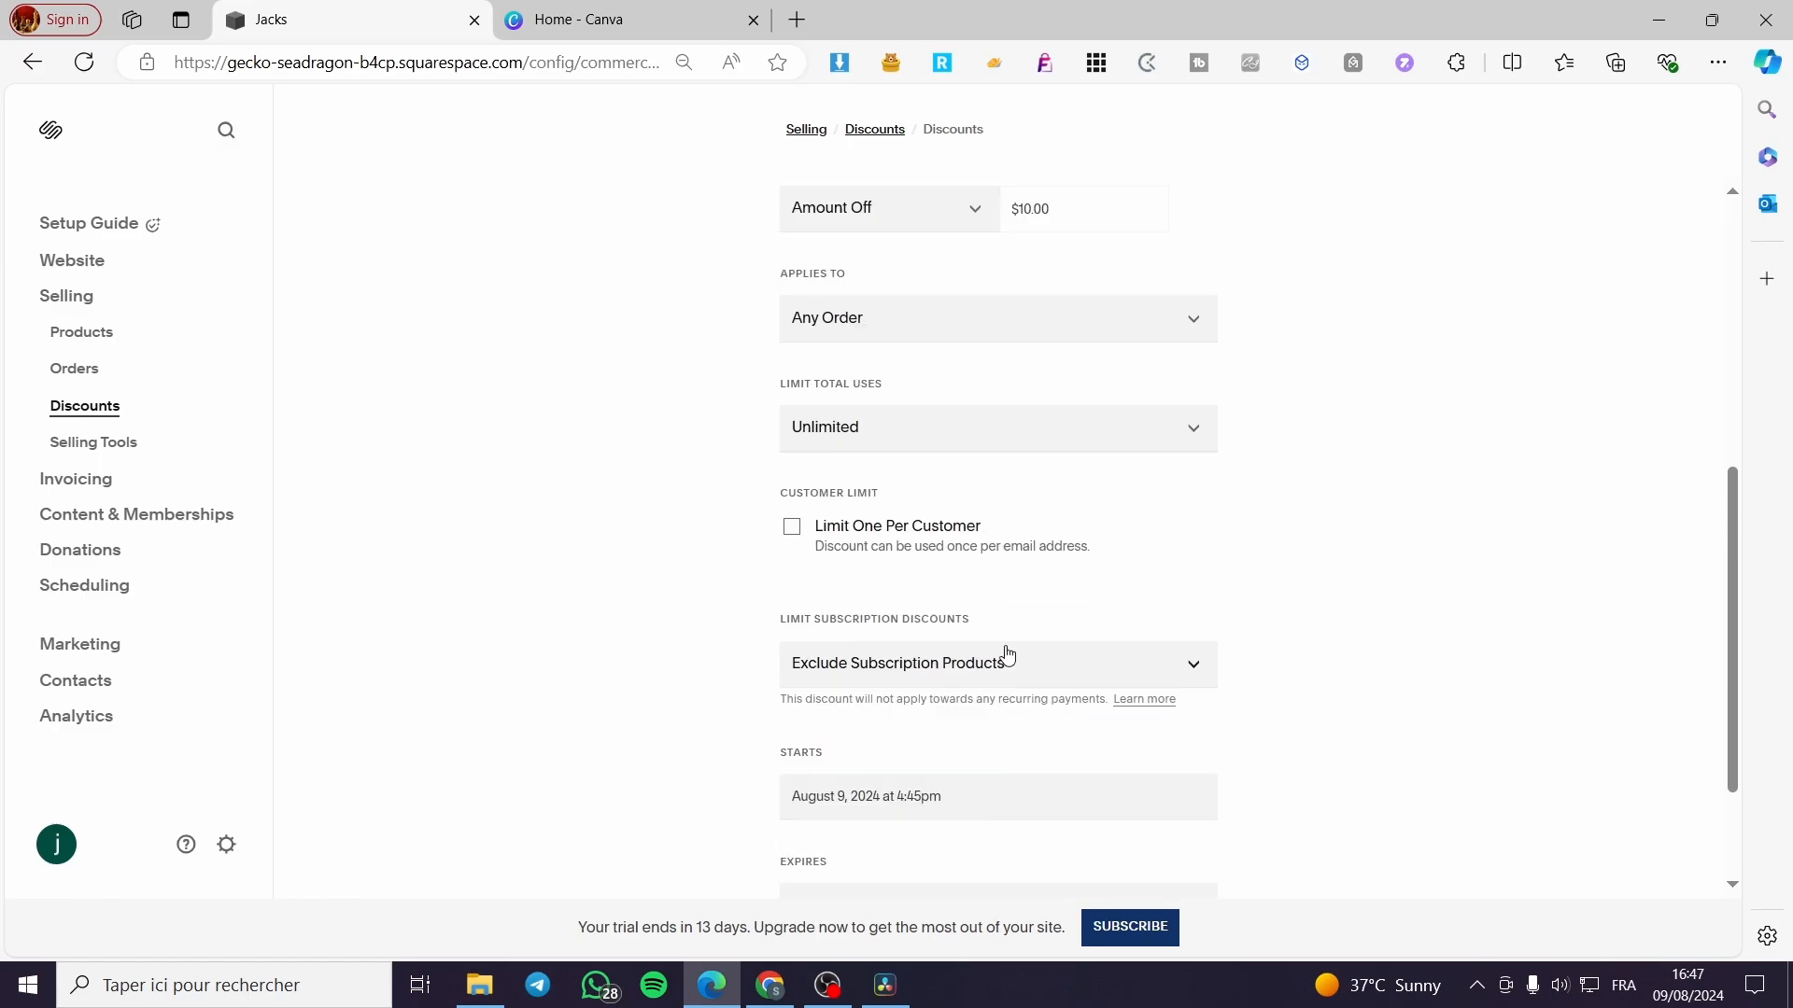
pyautogui.scroll(5, 1004, 653)
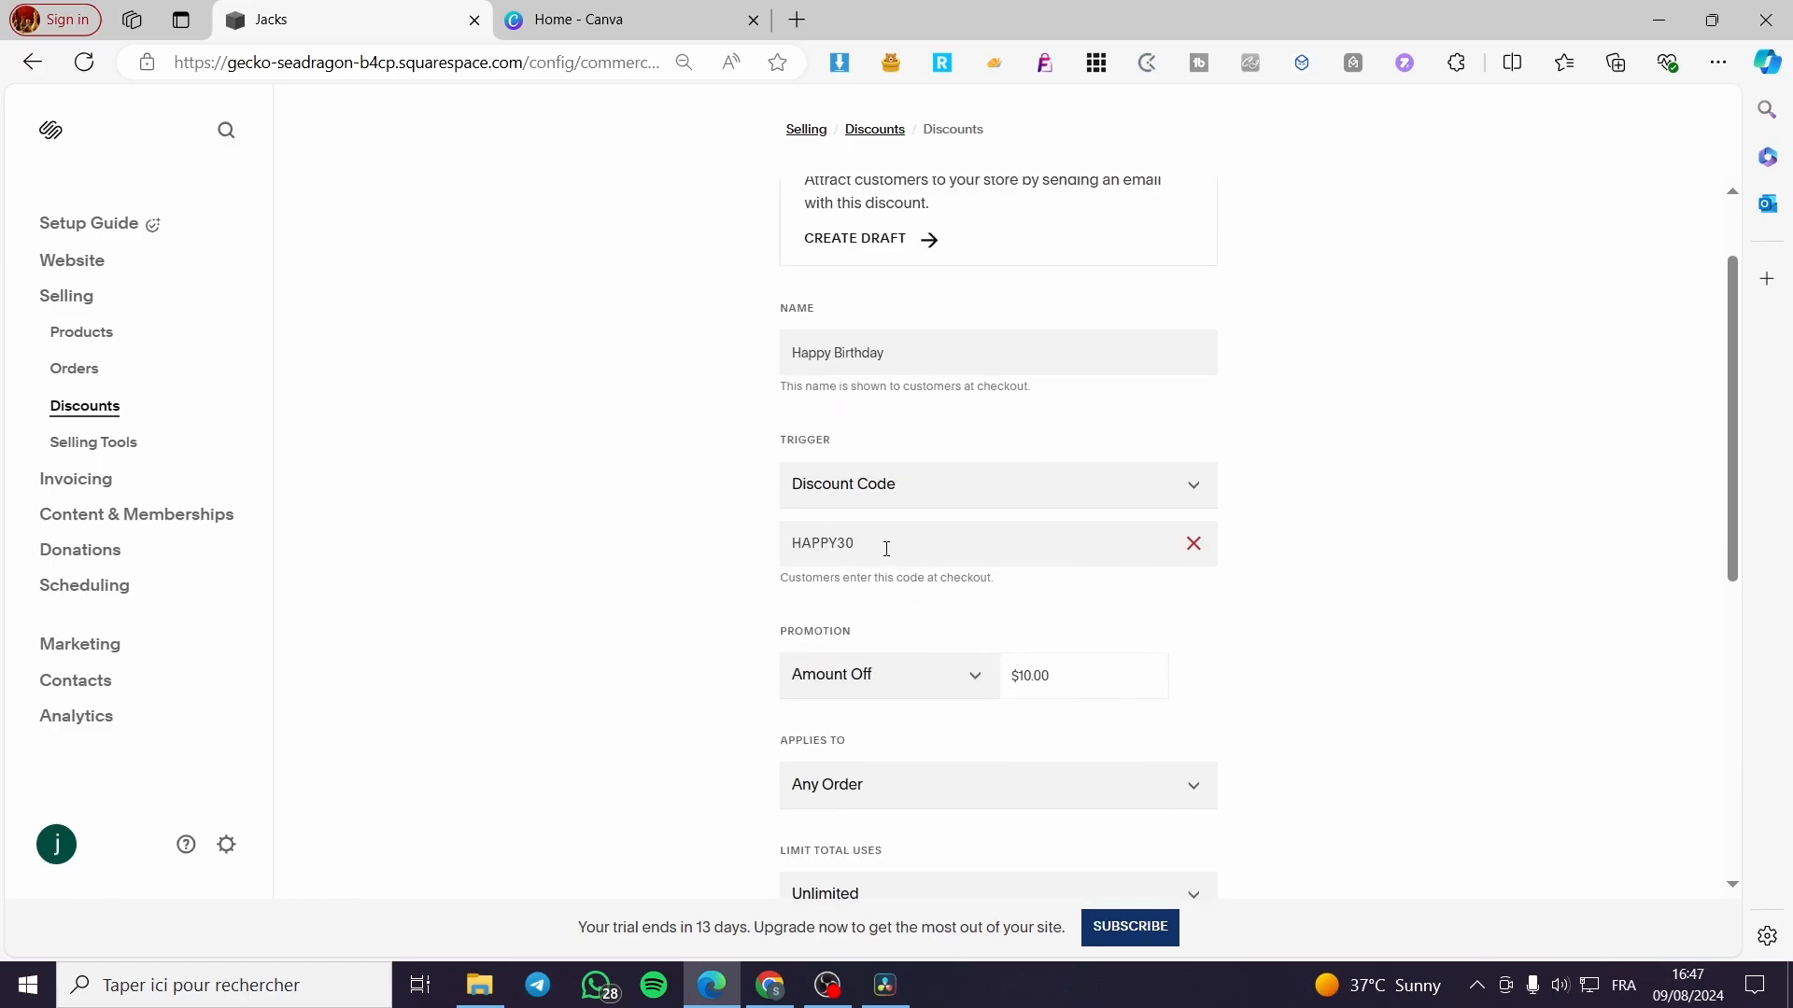
pyautogui.doubleClick(856, 544)
pyautogui.moveTo(855, 545); pyautogui.dragTo(758, 537)
pyautogui.rightClick(839, 551)
pyautogui.click(753, 553)
pyautogui.click(852, 488)
pyautogui.click(1389, 528)
pyautogui.scroll(1, 780, 546)
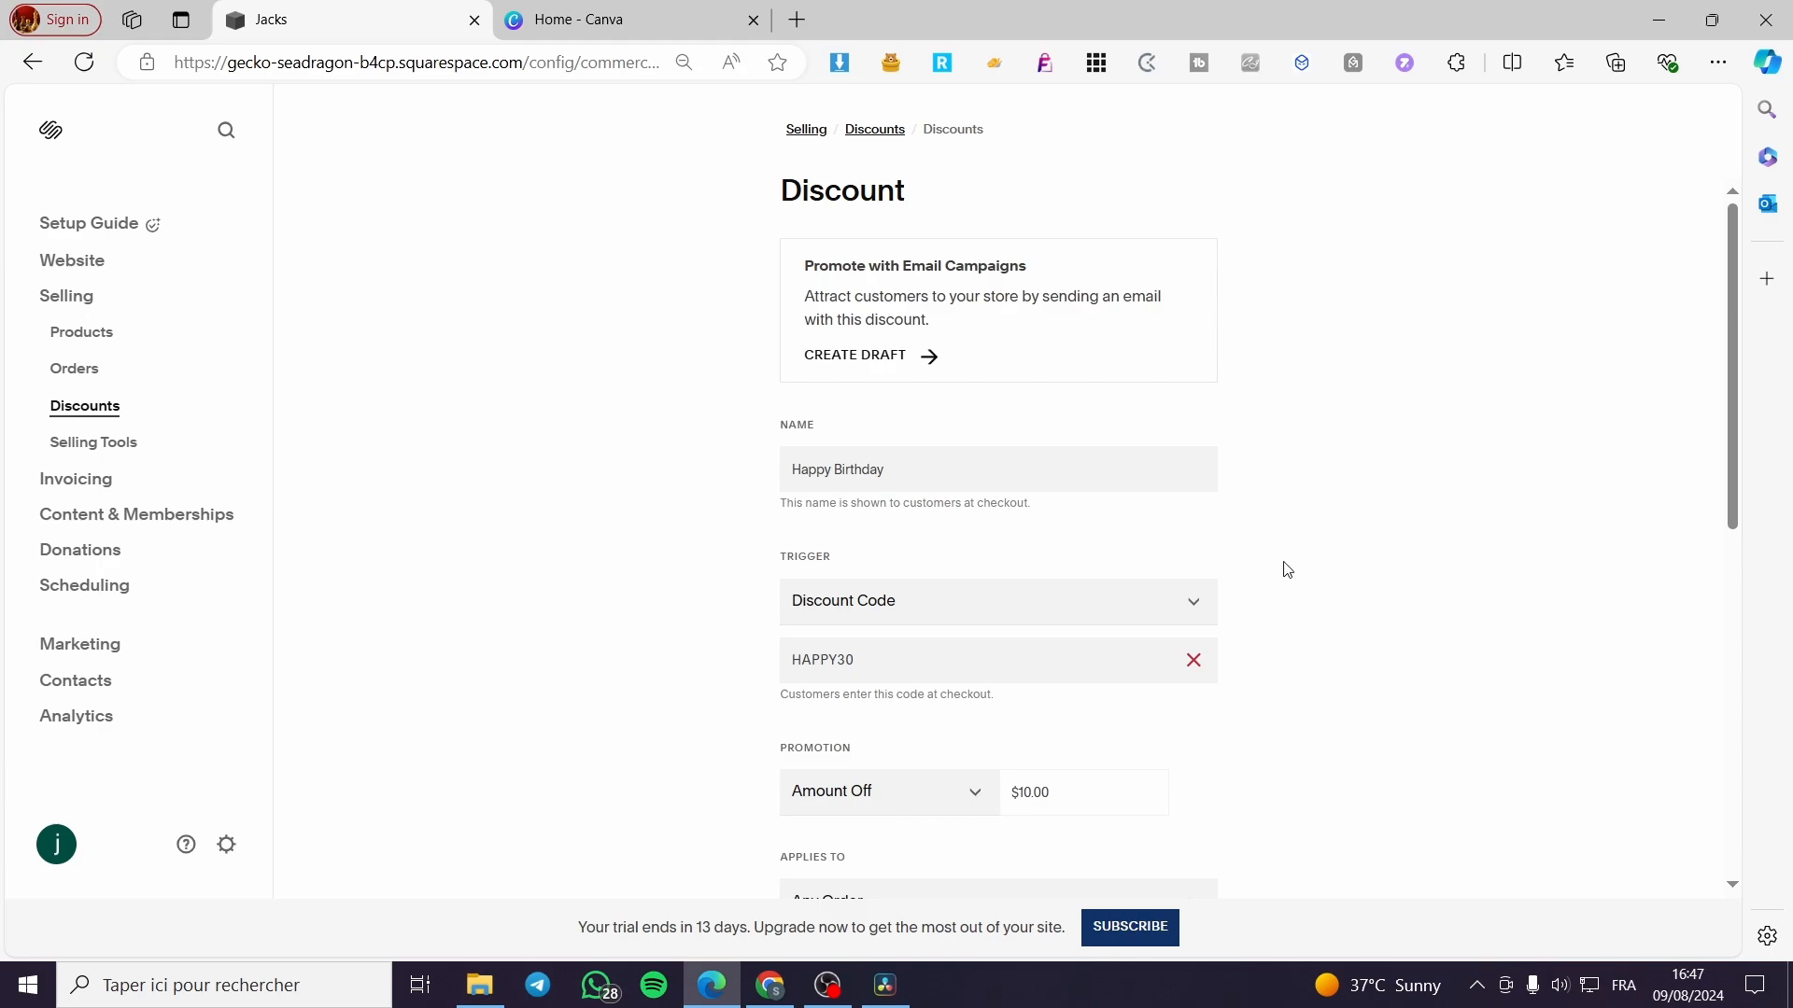
pyautogui.scroll(-8, 1577, 624)
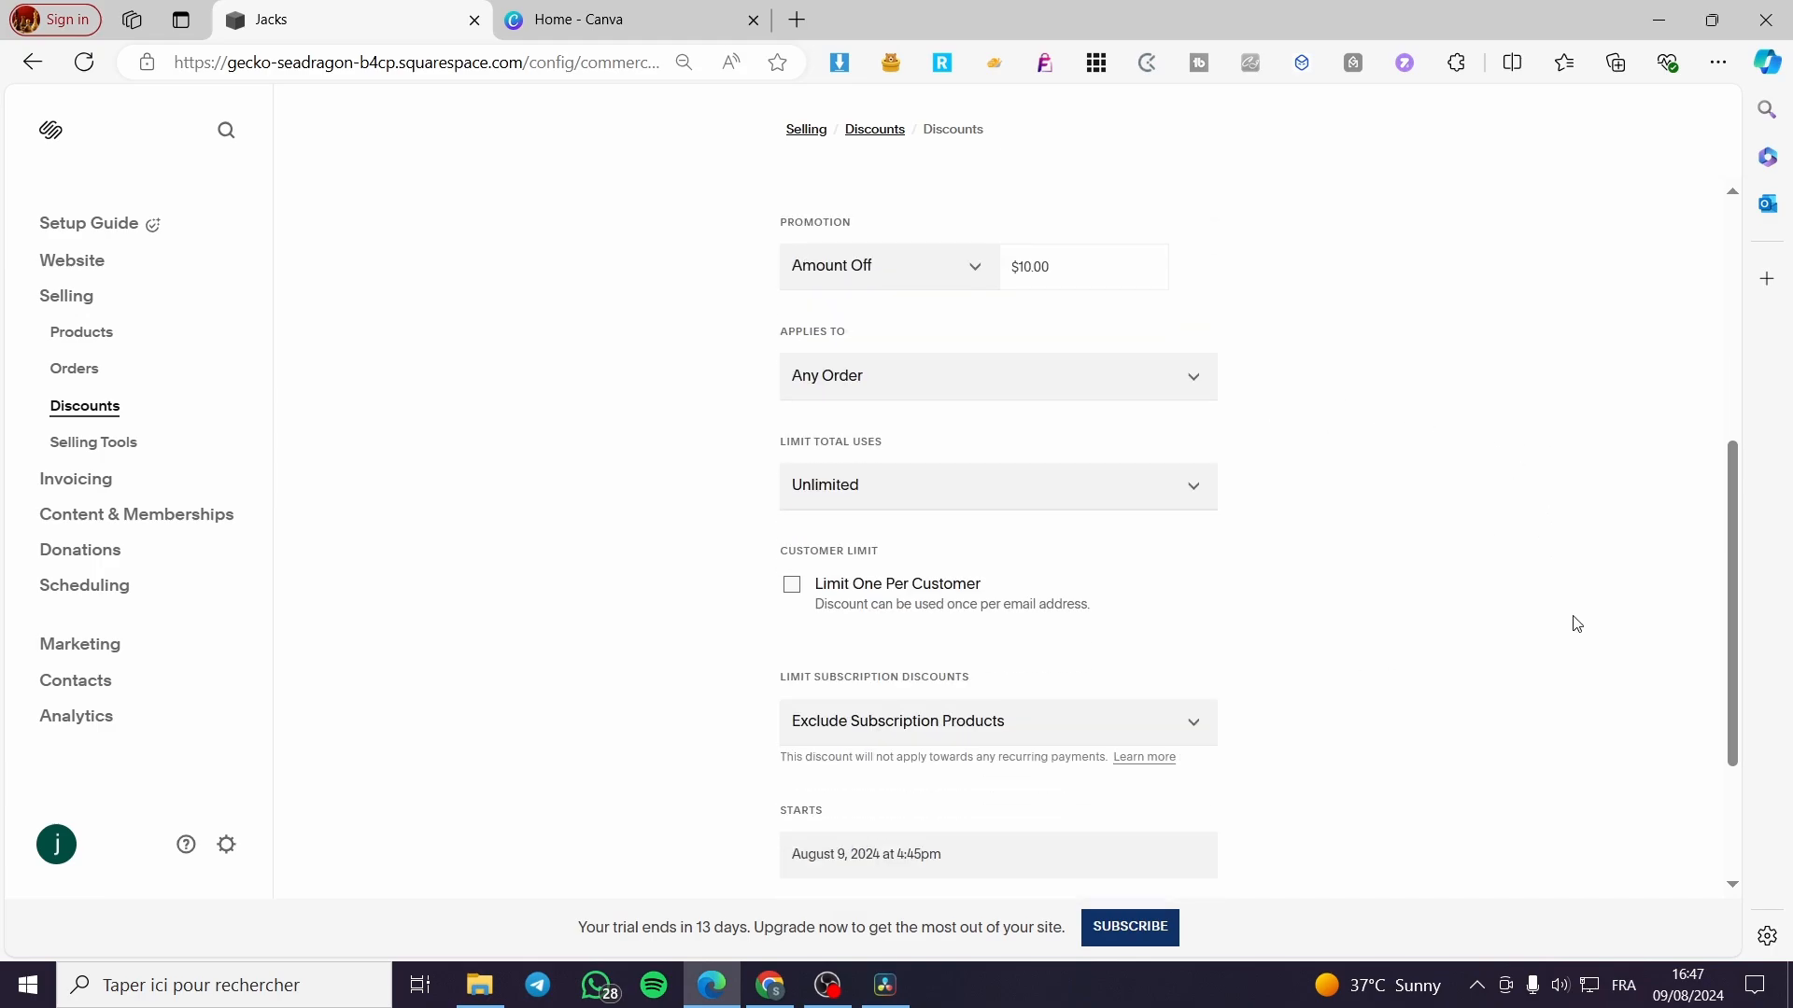